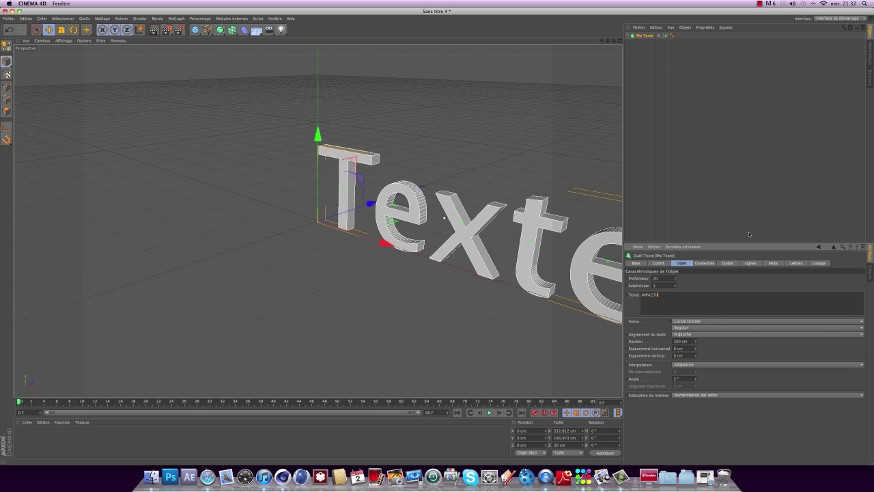
# Apply the text entry IMPACTII to the MoText object and change its font to Eurostile.
pyautogui.click(731, 353)
pyautogui.click(708, 326)
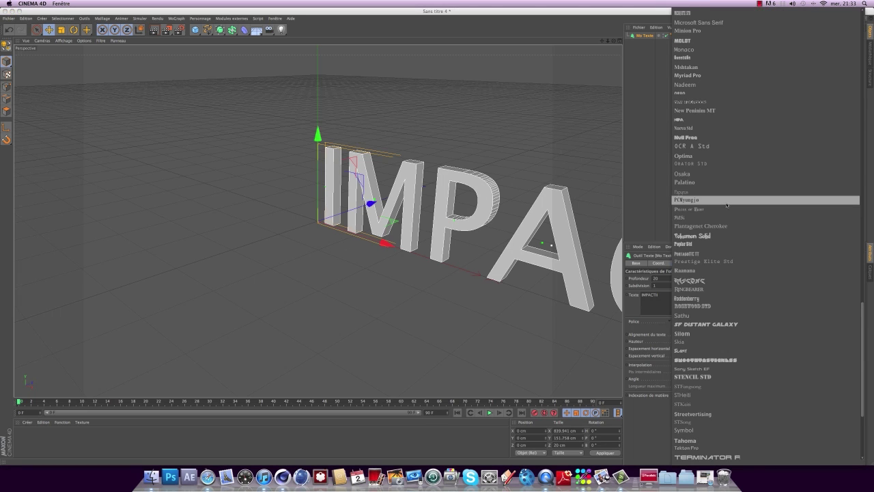
pyautogui.scroll(15, 737, 240)
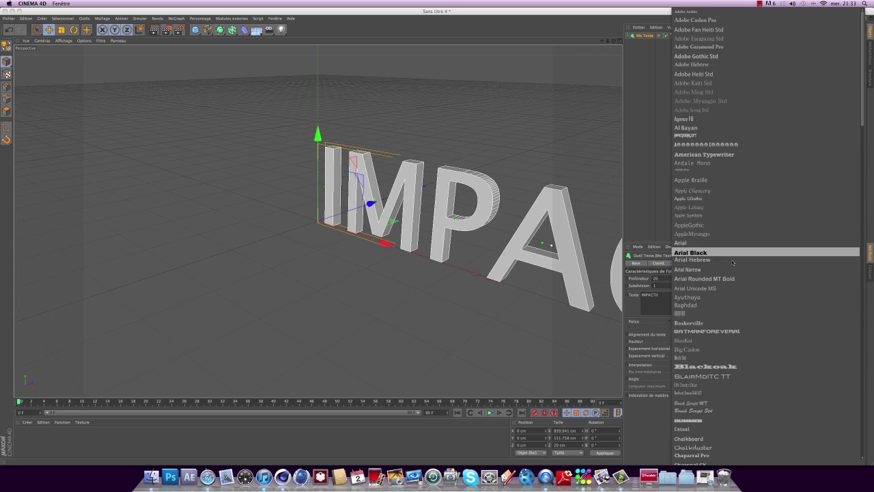
pyautogui.scroll(-10, 728, 351)
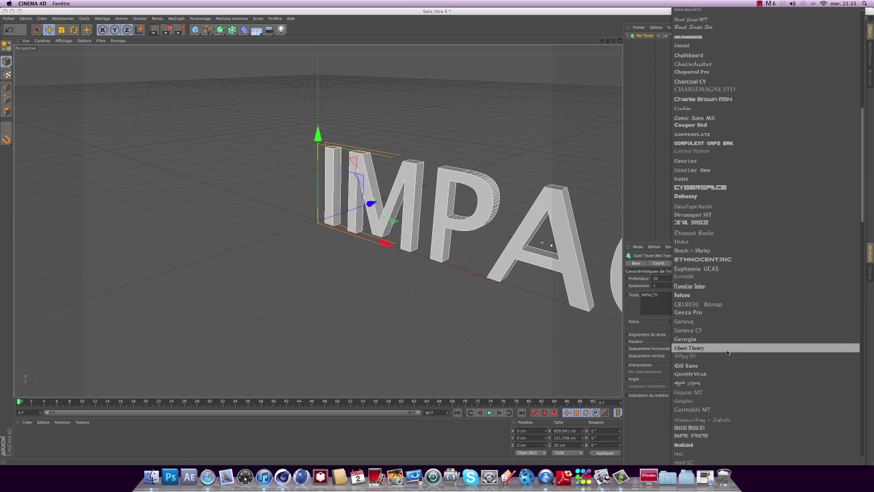
pyautogui.click(704, 276)
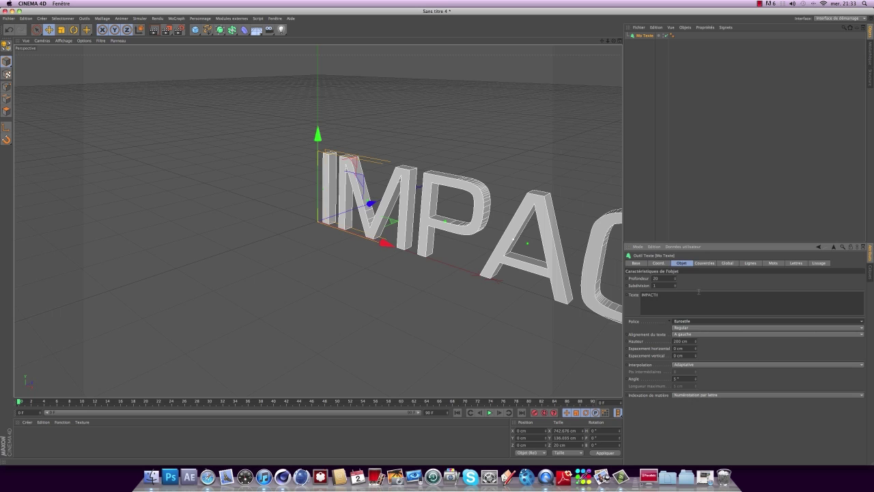
# Set the text's depth (Profondeur) to 48, its subdivision to 15 and its interpolation to Subdiviser.
pyautogui.click(706, 263)
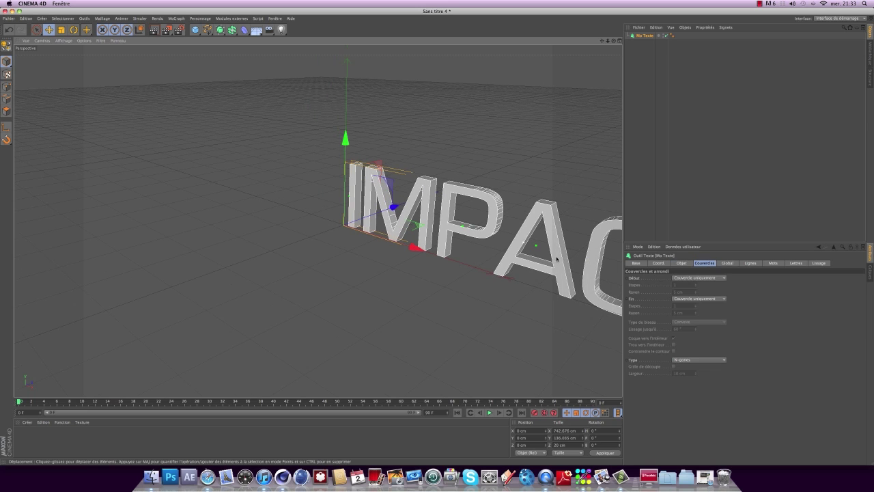
pyautogui.click(682, 263)
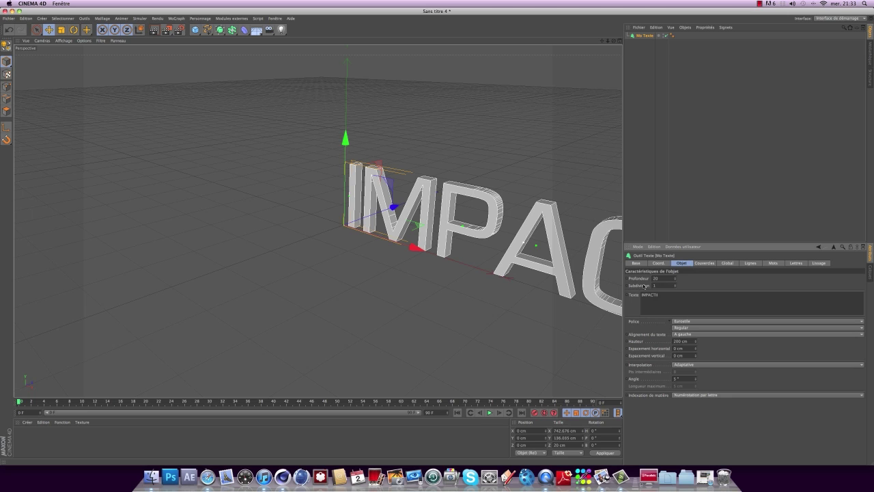
pyautogui.moveTo(674, 279); pyautogui.dragTo(675, 265)
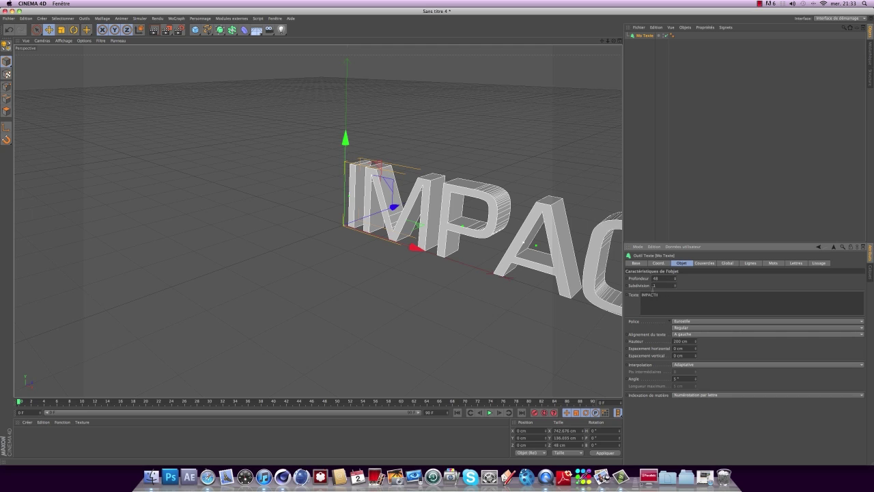
pyautogui.moveTo(675, 286); pyautogui.dragTo(675, 268)
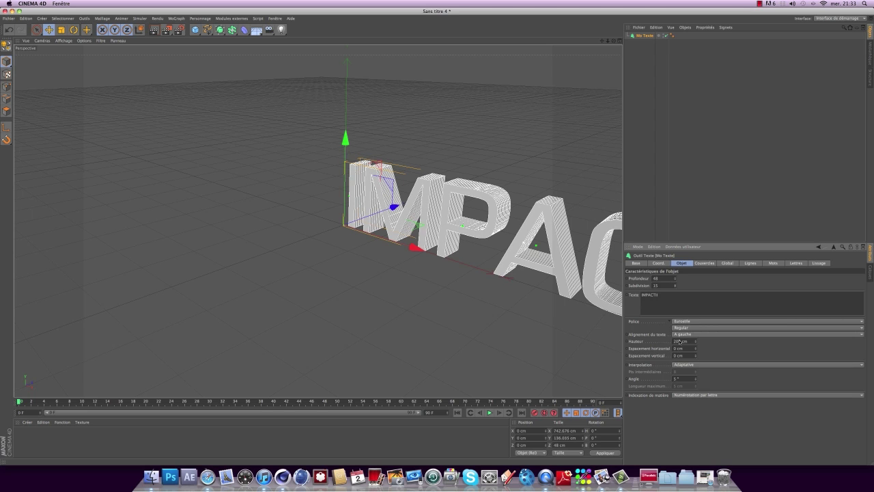
pyautogui.click(696, 364)
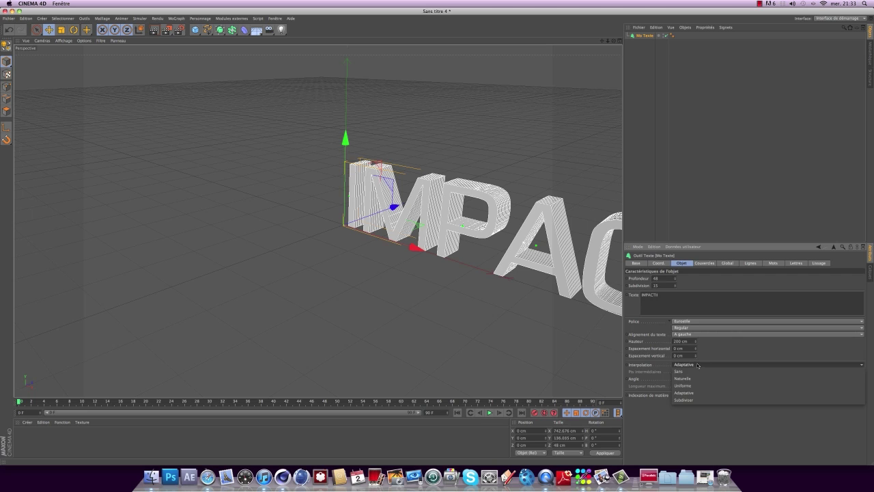
pyautogui.click(696, 401)
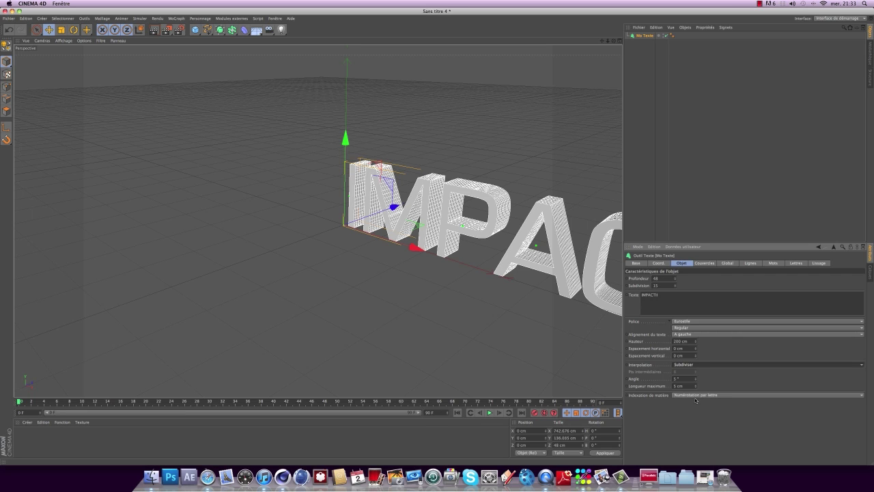
# Give the text bevelled caps by setting both Début and Fin to Couvercle et biseau.
pyautogui.click(703, 264)
pyautogui.click(709, 284)
pyautogui.click(703, 306)
pyautogui.click(703, 299)
pyautogui.click(707, 328)
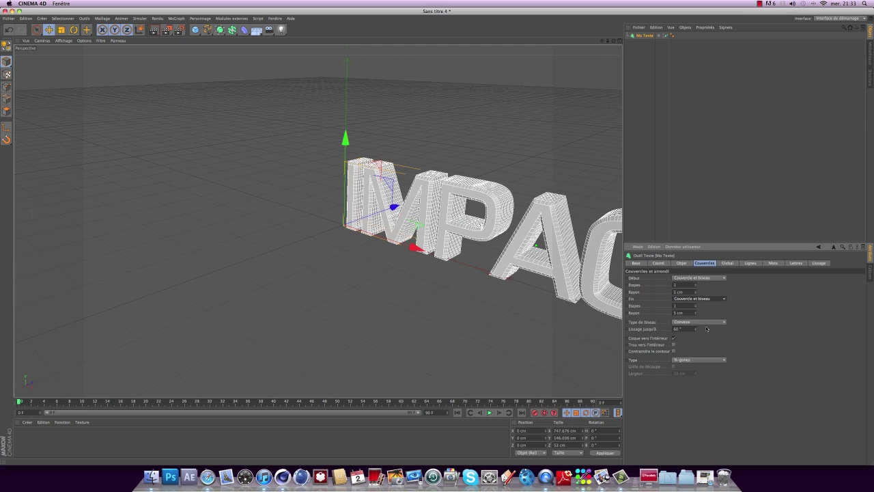
pyautogui.moveTo(603, 41); pyautogui.dragTo(601, 65)
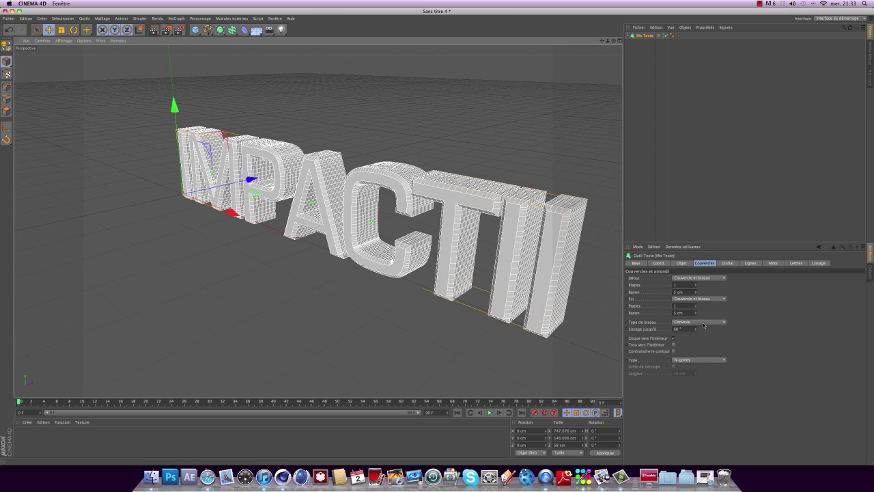
# Set the caps' polygon type to Quadrangles, keeping the Convexe bevel type.
pyautogui.click(705, 360)
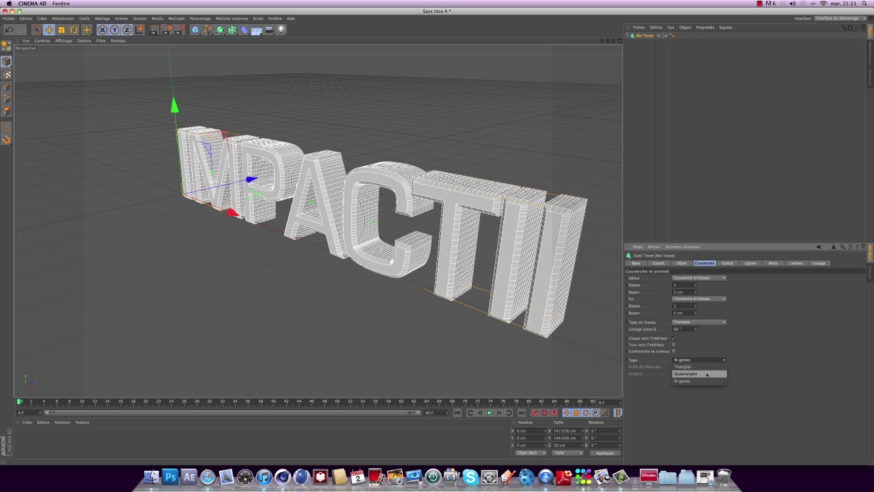
pyautogui.click(707, 374)
pyautogui.click(703, 322)
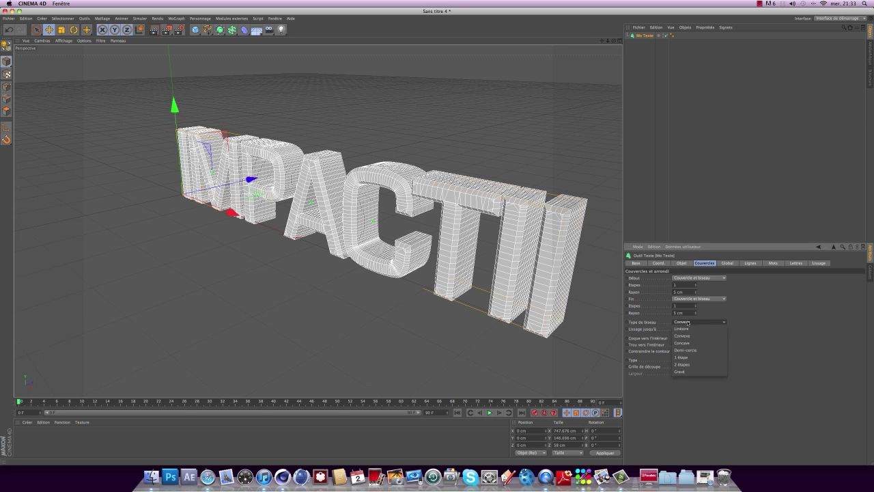
pyautogui.click(788, 339)
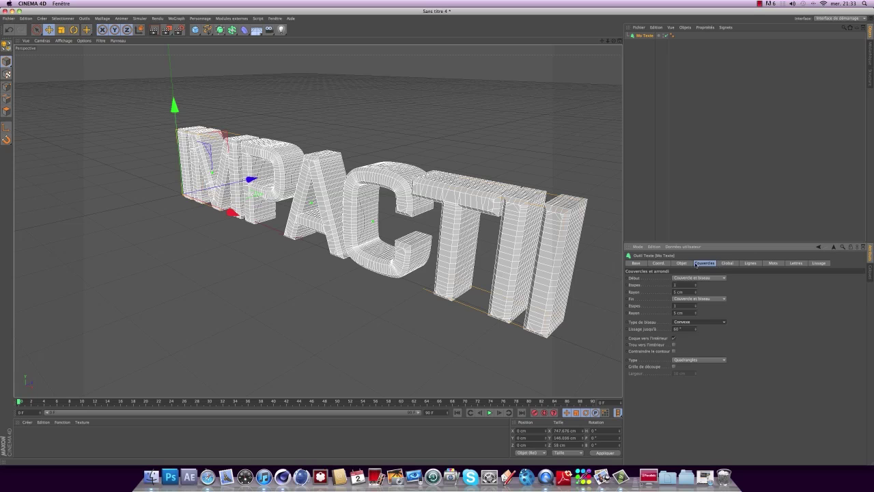
# Apply a MoGraph Effecteur Randomisation to the Mo Texte object.
pyautogui.click(681, 263)
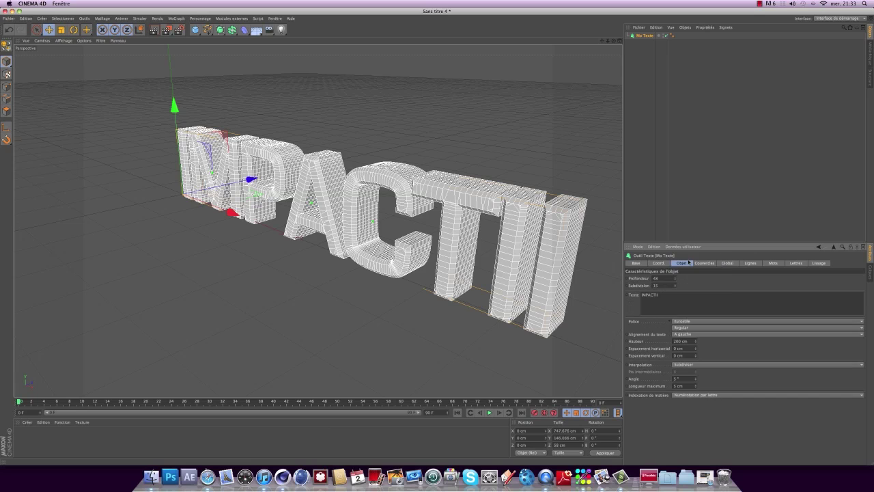
pyautogui.click(648, 84)
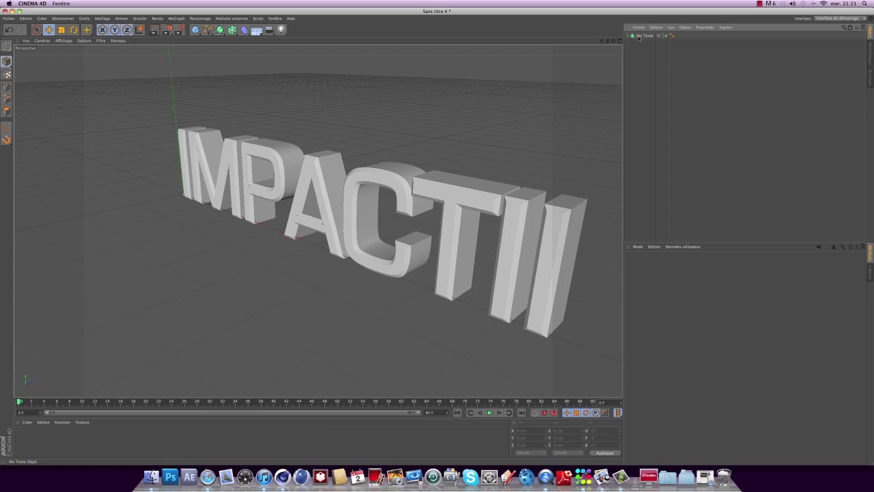
pyautogui.click(644, 35)
pyautogui.click(179, 18)
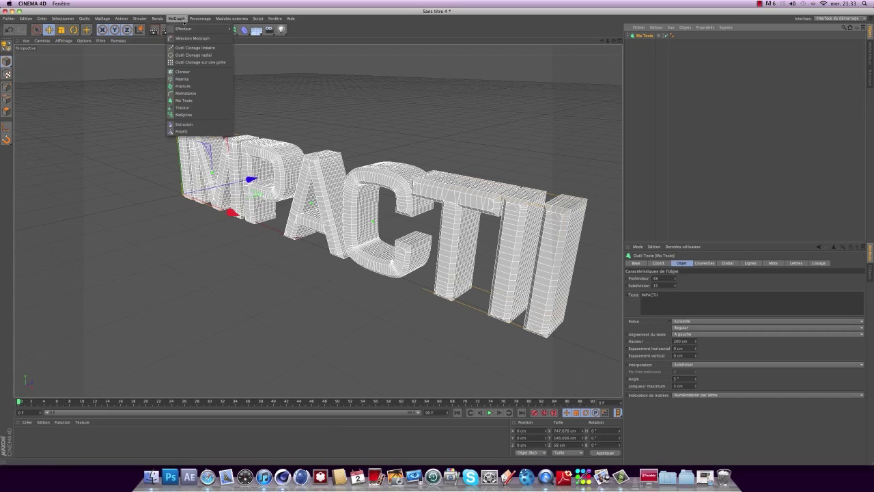
pyautogui.moveTo(198, 29)
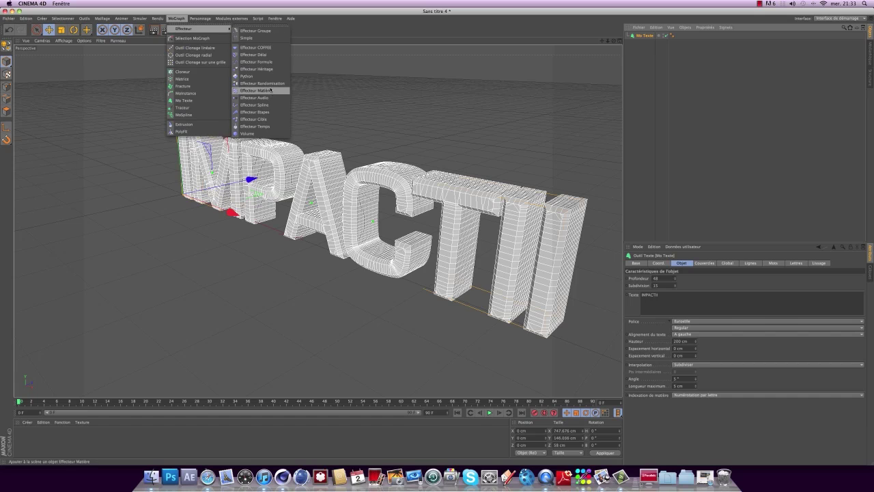
pyautogui.click(269, 89)
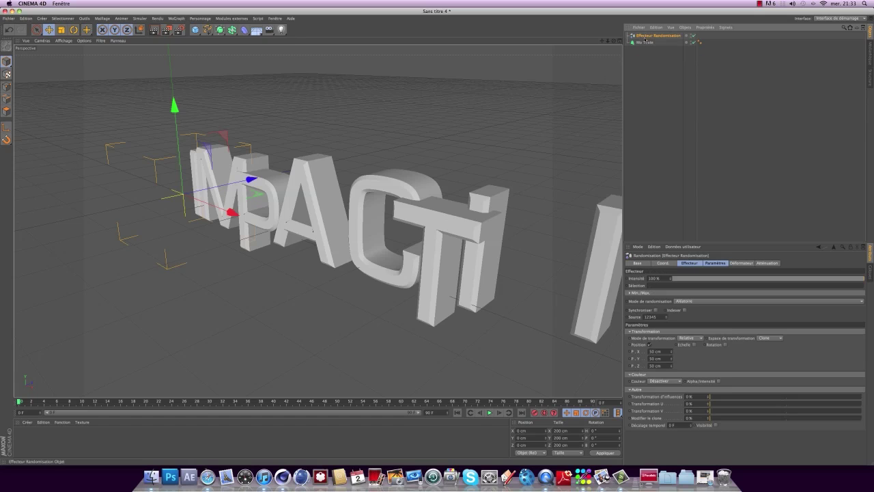
# Make Mo Texte a child of the Effecteur Randomisation and select the effector.
pyautogui.click(643, 43)
pyautogui.doubleClick(643, 42)
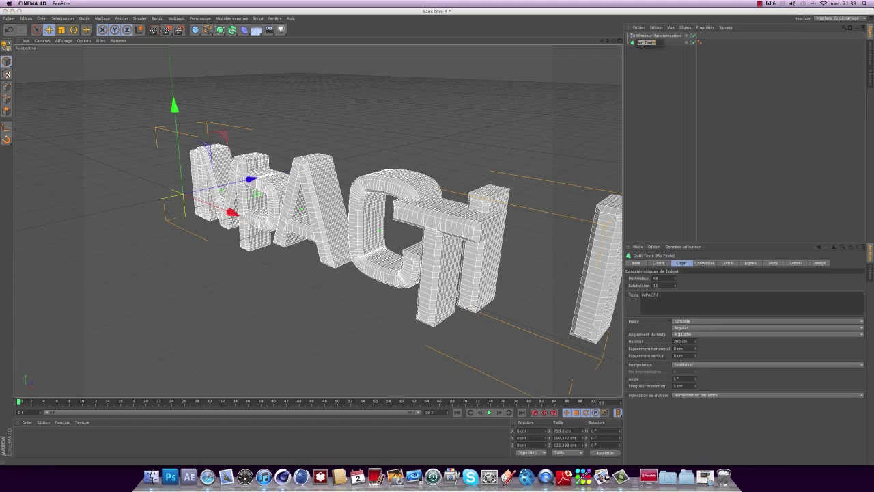
pyautogui.click(654, 62)
pyautogui.moveTo(647, 43); pyautogui.dragTo(653, 38)
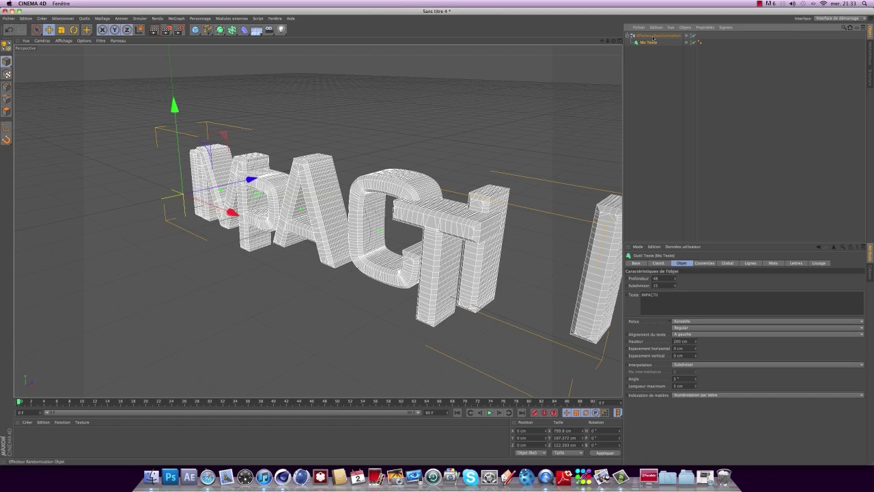
pyautogui.click(659, 68)
pyautogui.click(653, 35)
pyautogui.click(646, 43)
pyautogui.click(655, 36)
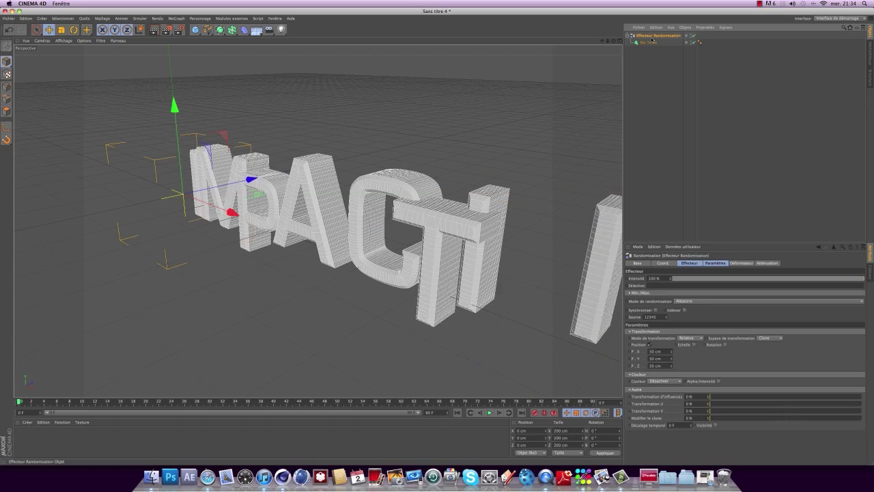
# Scatter the letters with large random position offsets (874 cm in X) and enable random rotation, with R.H 486° and R.P -487°.
pyautogui.click(715, 263)
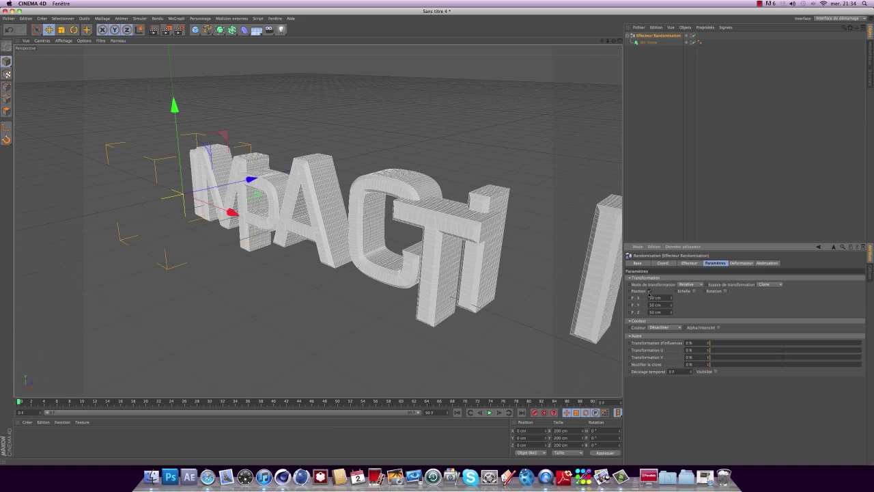
pyautogui.moveTo(671, 298)
pyautogui.mouseDown()
pyautogui.moveTo(752, 298)
pyautogui.moveTo(676, 305)
pyautogui.moveTo(727, 312)
pyautogui.mouseUp()
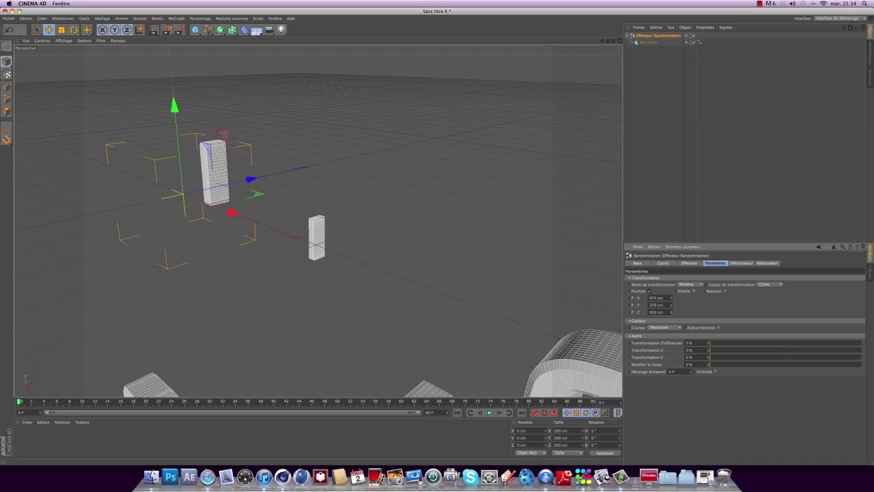
pyautogui.click(725, 292)
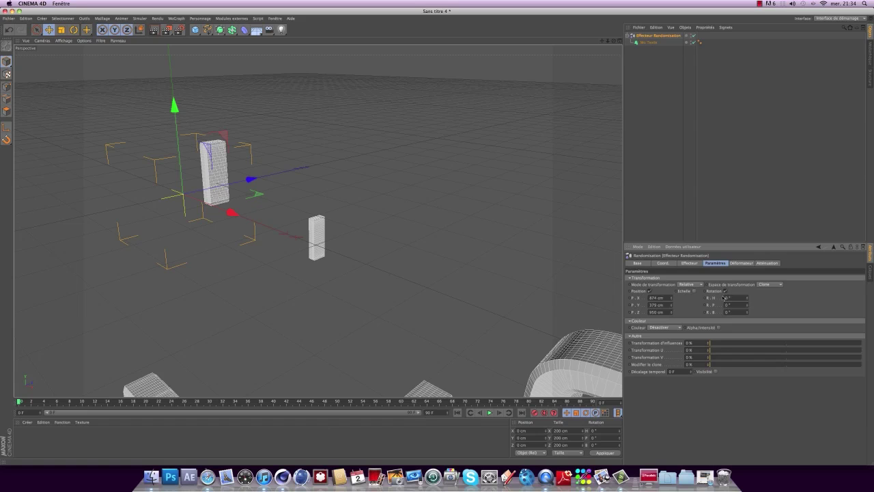
pyautogui.moveTo(747, 299)
pyautogui.mouseDown()
pyautogui.moveTo(755, 298)
pyautogui.moveTo(731, 305)
pyautogui.moveTo(753, 312)
pyautogui.mouseUp()
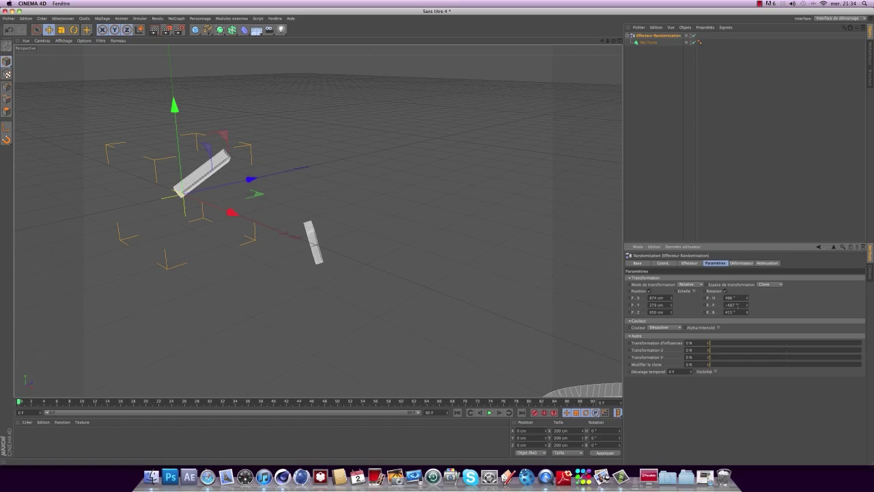
# Test the effector's falloff by lowering its Influence to 0 % and returning it to 100 %.
pyautogui.click(767, 264)
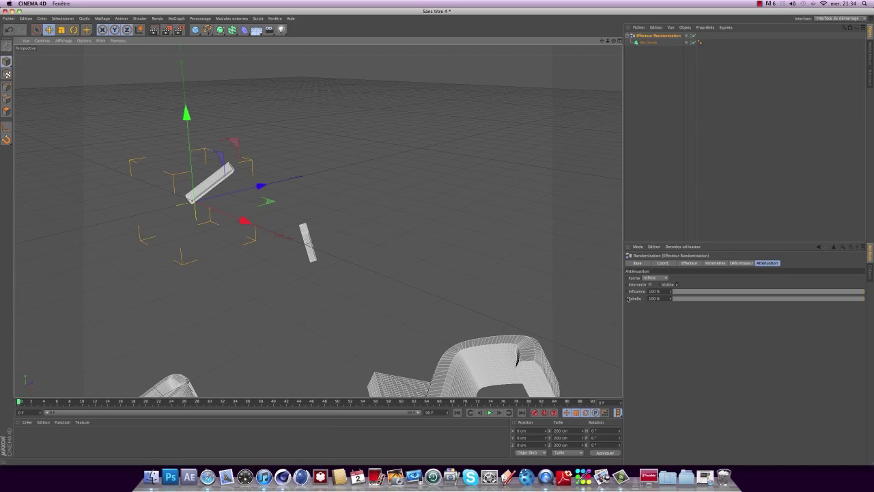
pyautogui.moveTo(856, 292); pyautogui.dragTo(672, 291)
pyautogui.moveTo(658, 320); pyautogui.dragTo(873, 318)
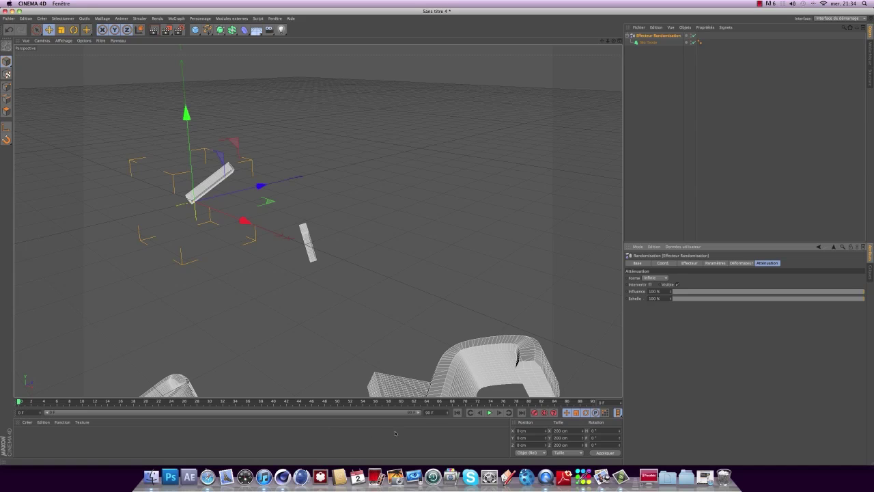
# Extend the animation to 200 frames and stretch the visible timeline range to the full length.
pyautogui.click(434, 412)
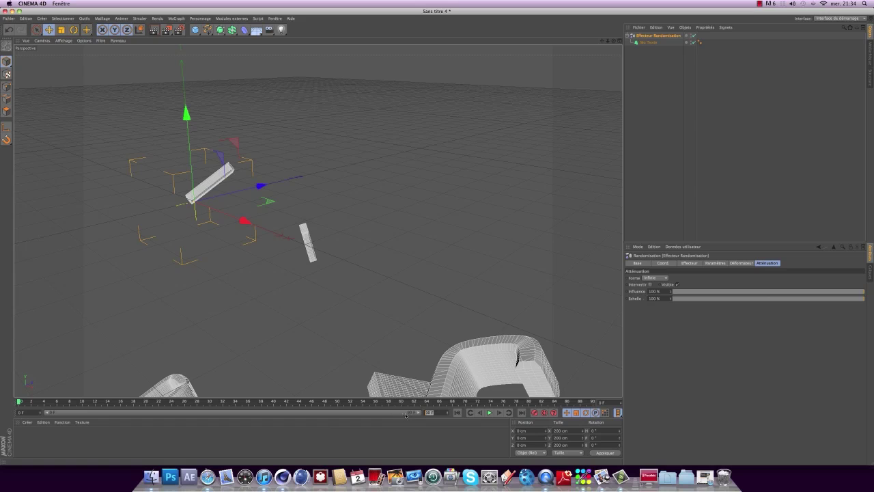
pyautogui.write('200')
pyautogui.click(402, 452)
pyautogui.moveTo(215, 414); pyautogui.dragTo(425, 414)
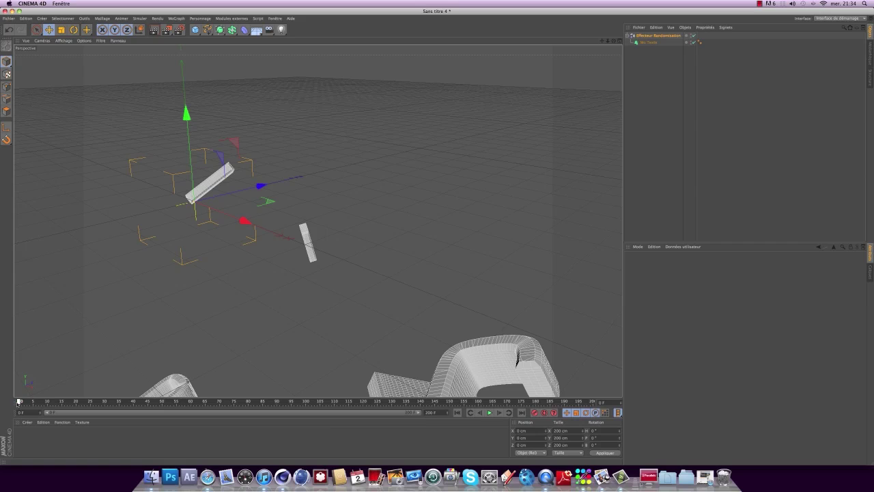
# Keyframe the effector's falloff Influence at 100 % on frame 0.
pyautogui.click(688, 64)
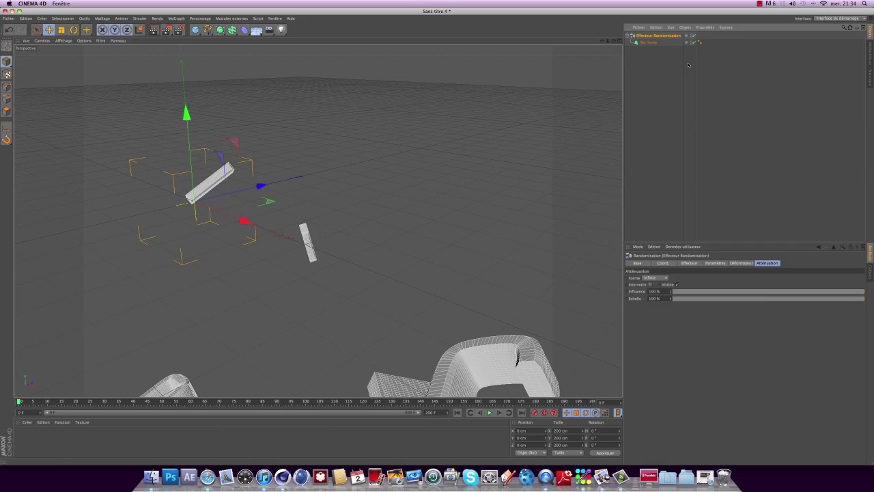
pyautogui.click(771, 262)
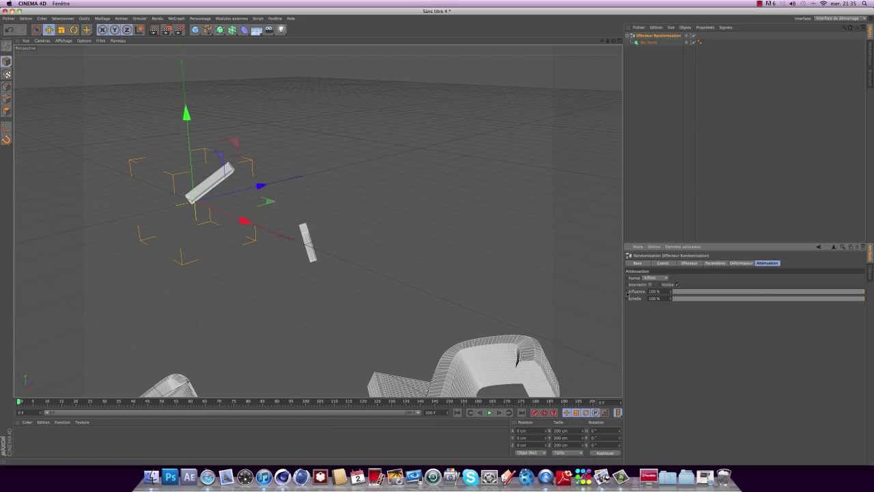
pyautogui.click(627, 292)
# Keyframe the falloff Influence at 0 % on frame 100 and scrub the timeline to check the letters' movement.
pyautogui.moveTo(21, 401); pyautogui.dragTo(307, 417)
pyautogui.moveTo(865, 292); pyautogui.dragTo(651, 353)
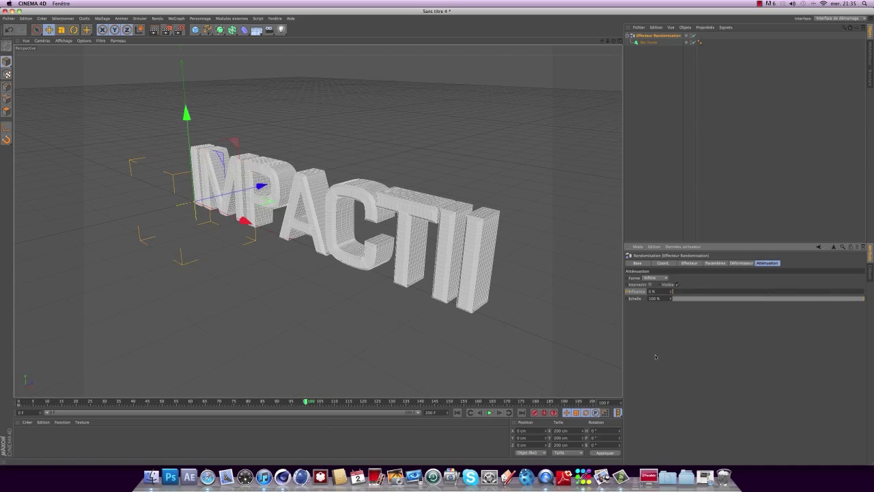
pyautogui.keyDown('ctrl'); pyautogui.click(627, 292); pyautogui.keyUp('ctrl')
pyautogui.moveTo(301, 405); pyautogui.dragTo(263, 409)
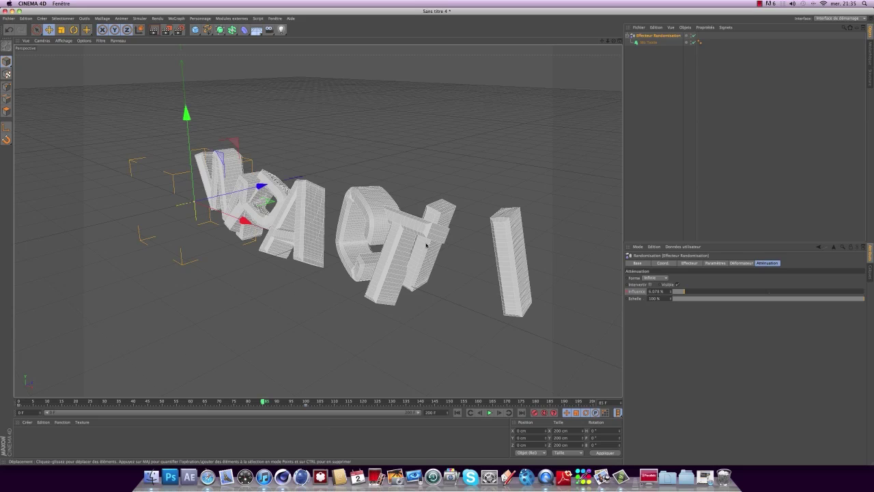
# Add a null object and move it along X to about 396 cm, near the middle of the IMPACTII text.
pyautogui.click(196, 32)
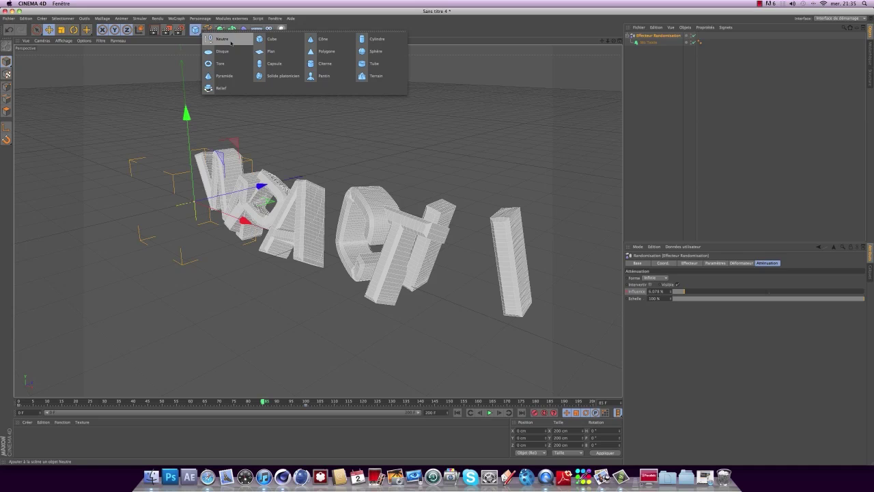
pyautogui.click(237, 42)
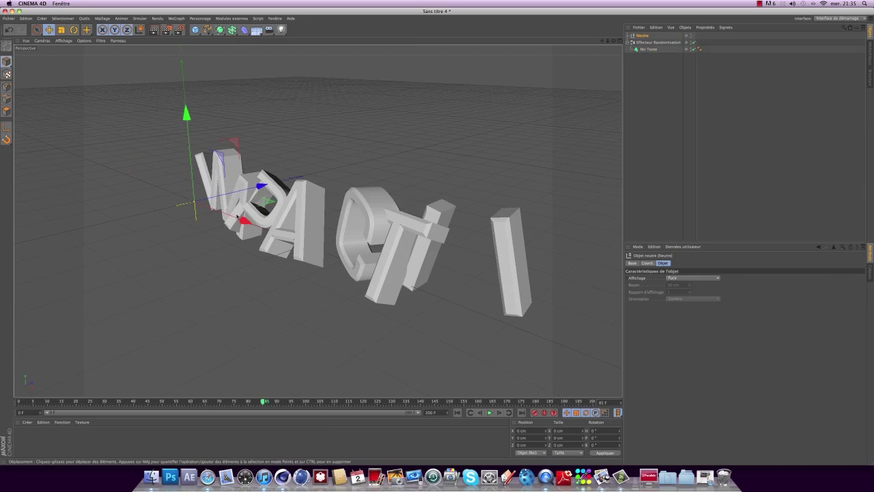
pyautogui.moveTo(362, 402); pyautogui.dragTo(386, 411)
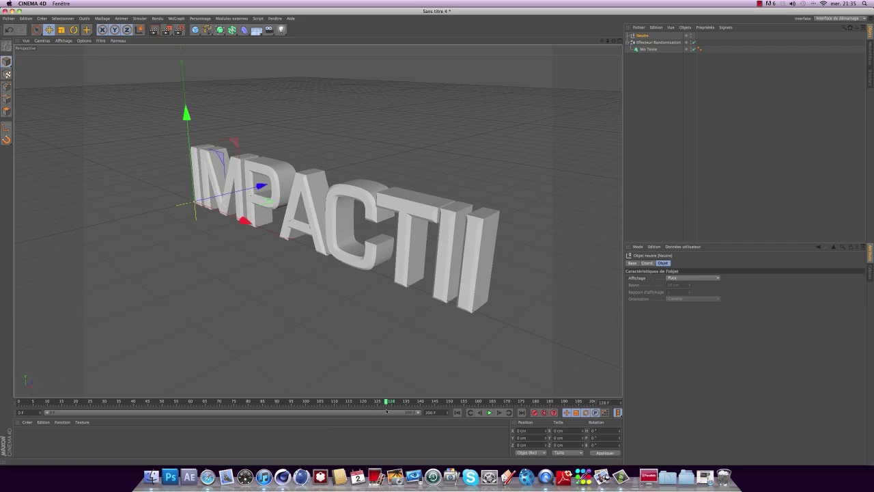
pyautogui.moveTo(244, 219); pyautogui.dragTo(367, 290)
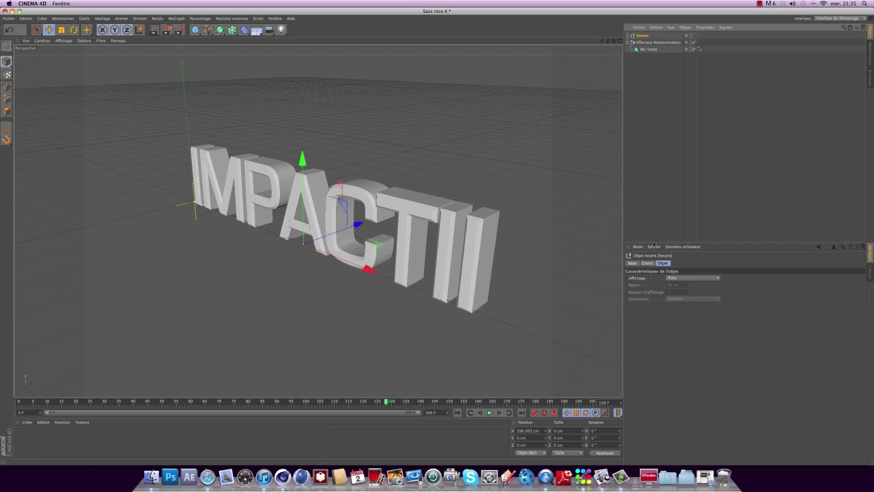
# Keyframe the null's heading rotation (Rotation H) at 0° on frame 0.
pyautogui.click(652, 264)
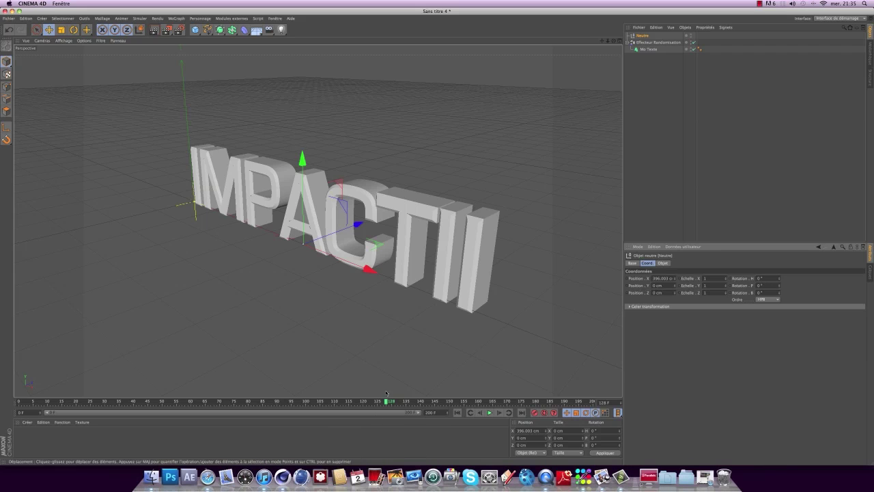
pyautogui.moveTo(384, 401); pyautogui.dragTo(19, 403)
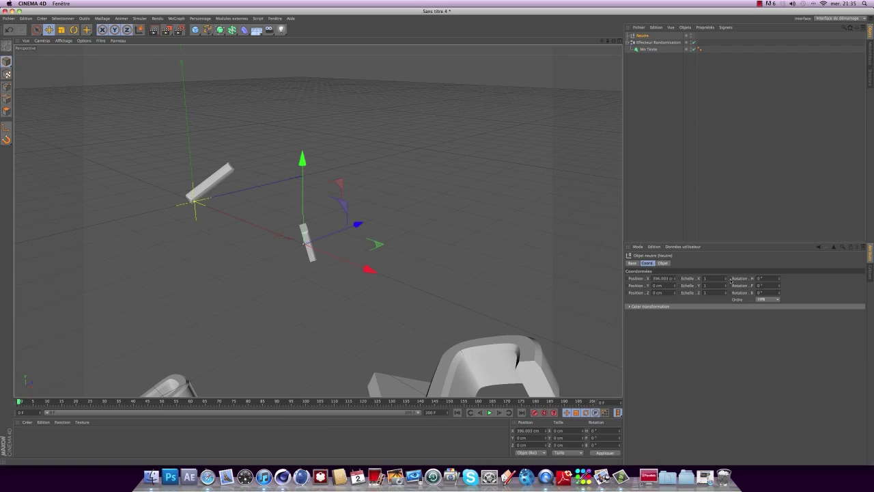
pyautogui.keyDown('ctrl'); pyautogui.click(731, 279); pyautogui.keyUp('ctrl')
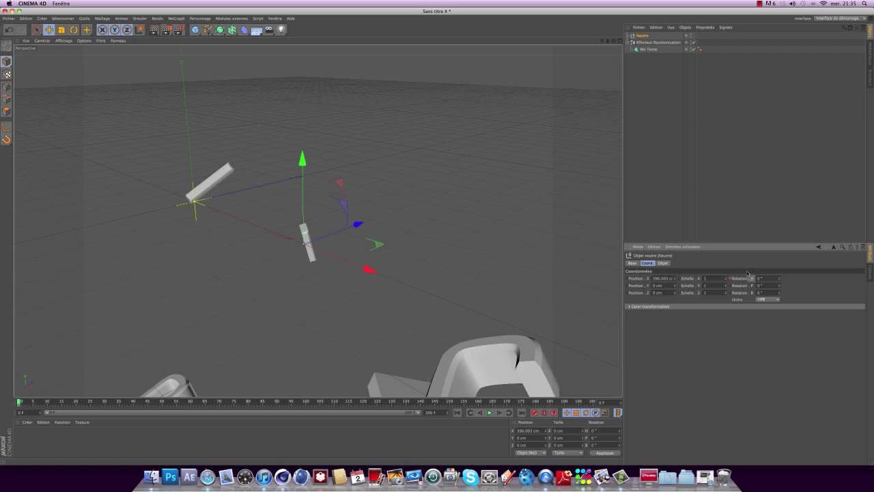
# Keyframe a full turn of the null's heading rotation on frame 100 and scrub the timeline to check it.
pyautogui.moveTo(13, 403); pyautogui.dragTo(305, 402)
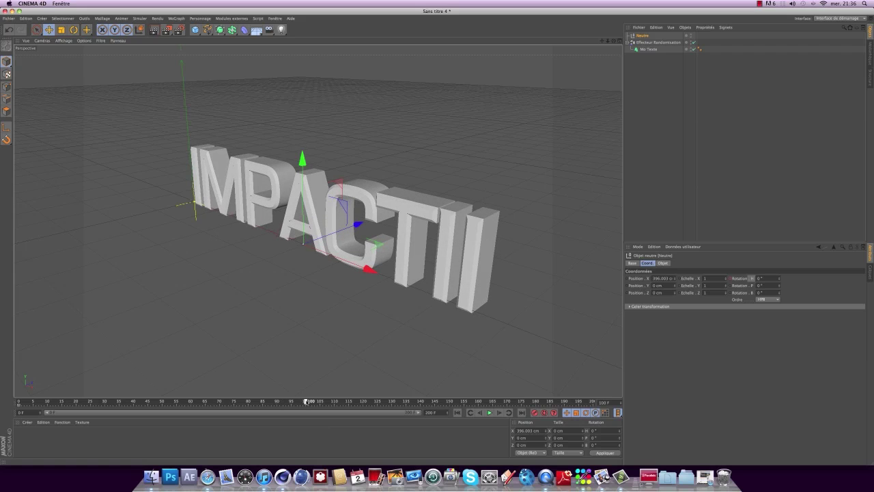
pyautogui.click(766, 277)
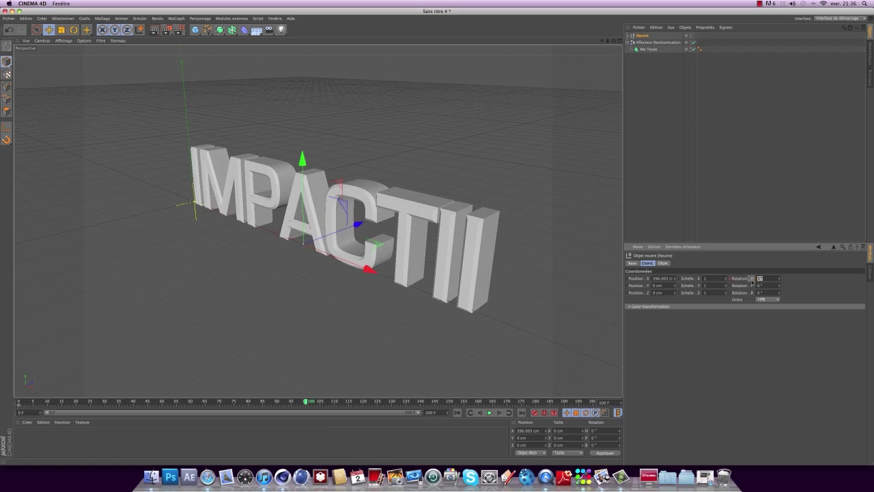
pyautogui.write('357.388')
pyautogui.click(297, 401)
pyautogui.moveTo(181, 419); pyautogui.dragTo(292, 447)
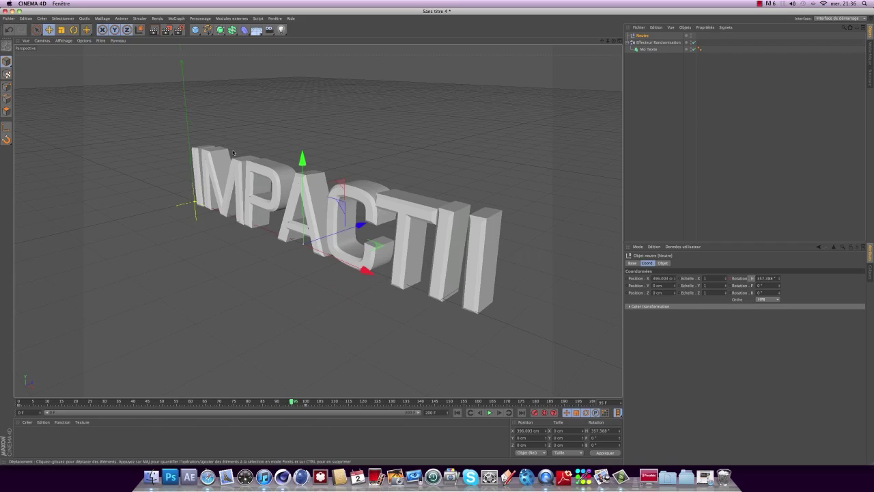
# Add a camera to the scene and make it the active view.
pyautogui.click(269, 30)
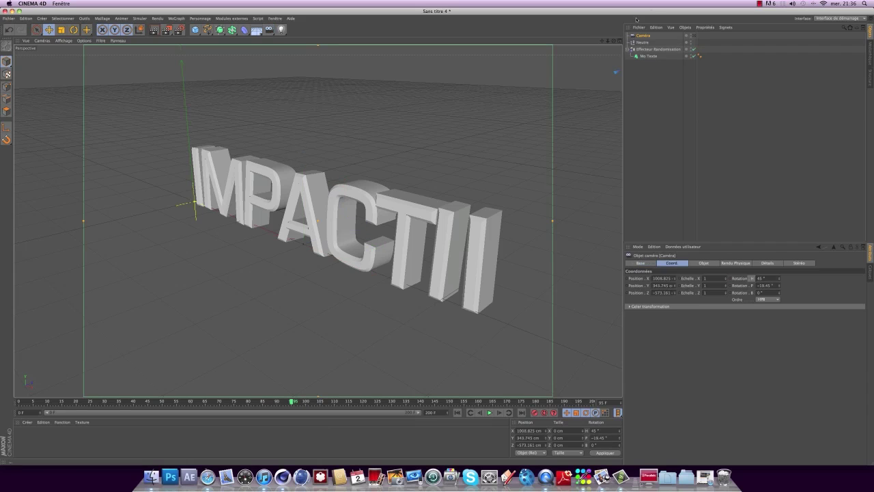
pyautogui.scroll(3, 160, 273)
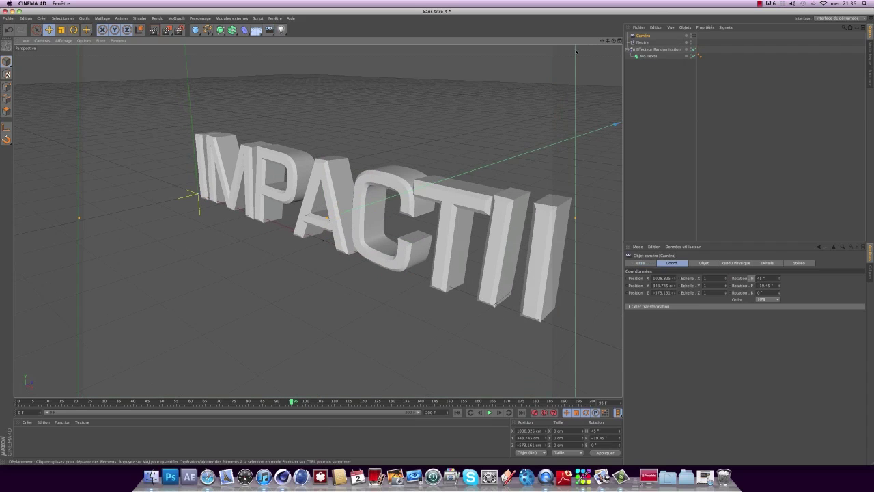
pyautogui.keyDown('alt'); pyautogui.moveTo(320, 222); pyautogui.dragTo(410, 190); pyautogui.keyUp('alt')
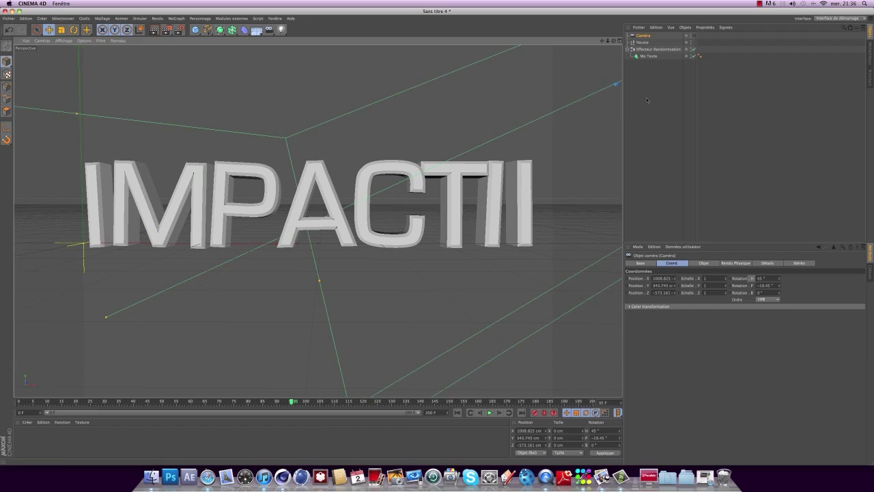
pyautogui.click(694, 37)
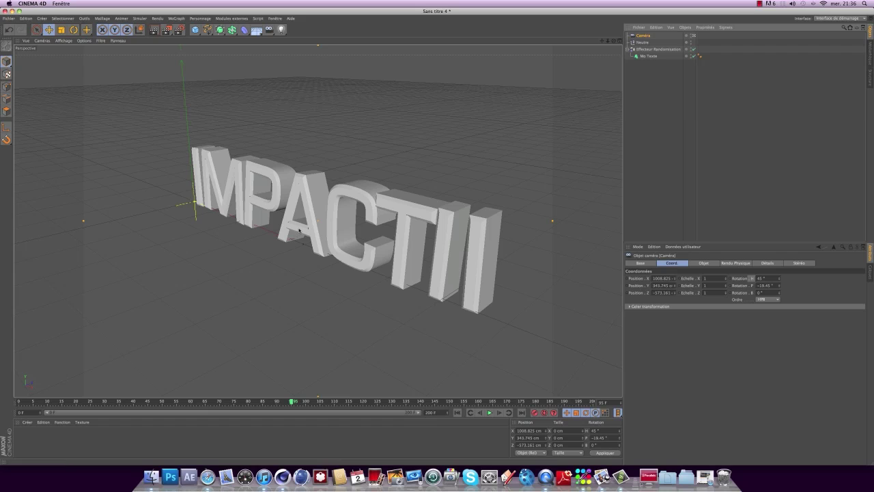
# Frame the text centred and nearly head-on through the camera, make the camera a child of the null, and scrub to check the orbit.
pyautogui.keyDown('alt'); pyautogui.moveTo(299, 230); pyautogui.dragTo(389, 192); pyautogui.keyUp('alt')
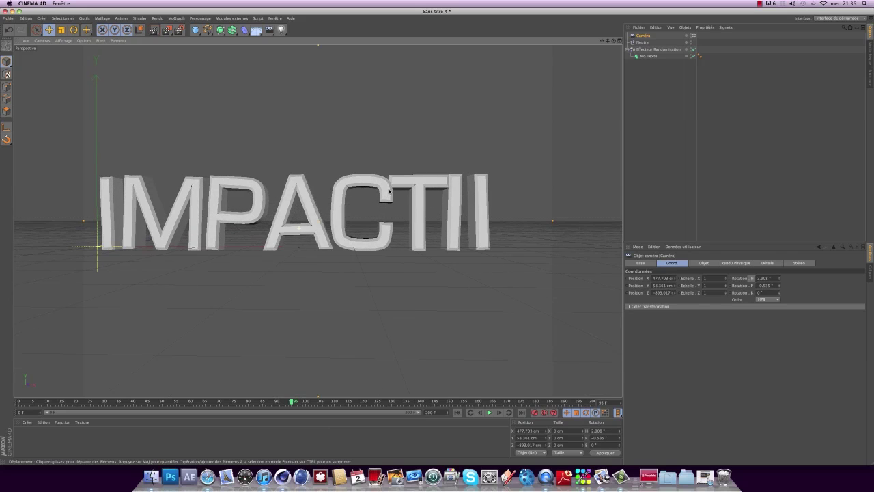
pyautogui.moveTo(602, 41); pyautogui.dragTo(630, 41)
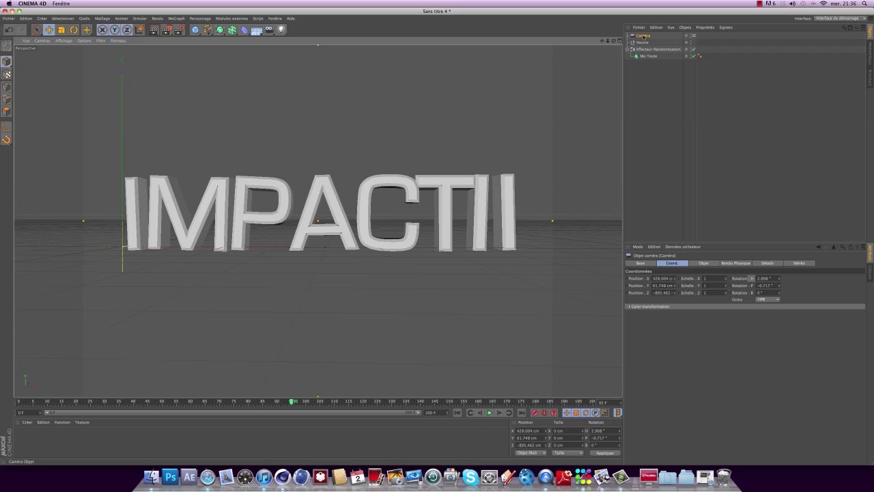
pyautogui.moveTo(645, 44); pyautogui.dragTo(645, 43)
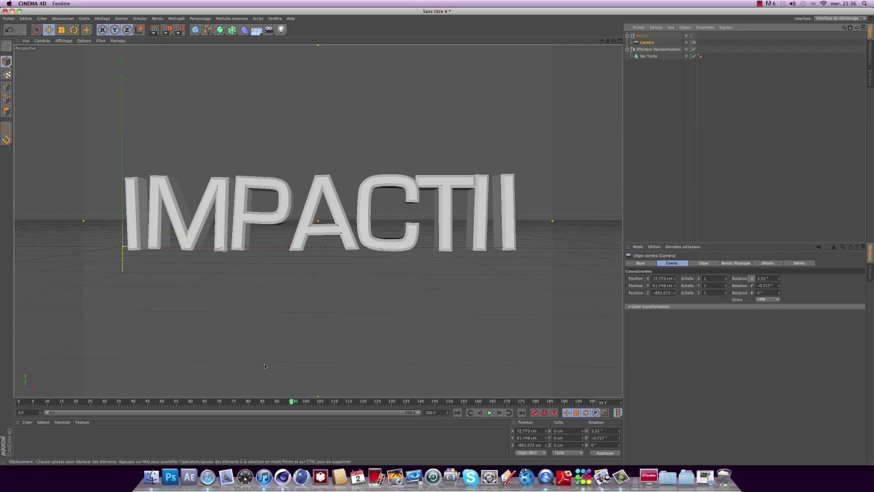
pyautogui.moveTo(292, 401); pyautogui.dragTo(247, 451)
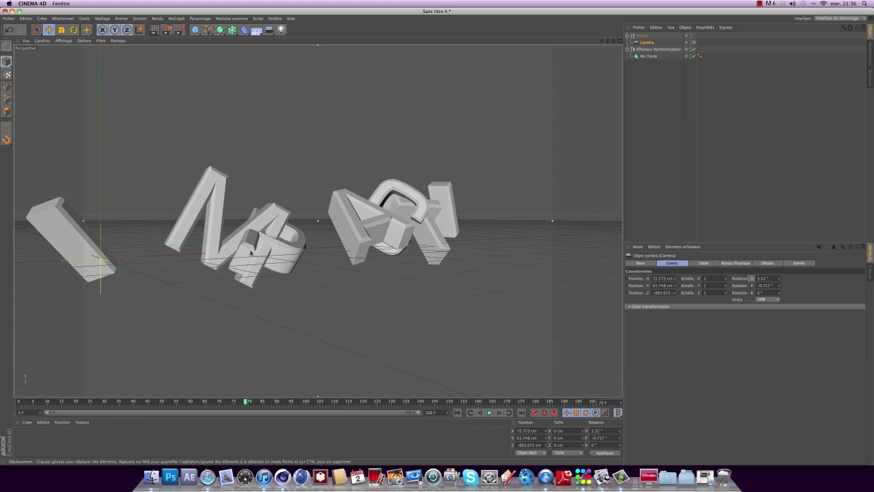
# Set the Random effector's position to about X 1017, Y 1109, Z 3803 cm and rotation to about H -500°, P -889°, B 810°.
pyautogui.click(658, 49)
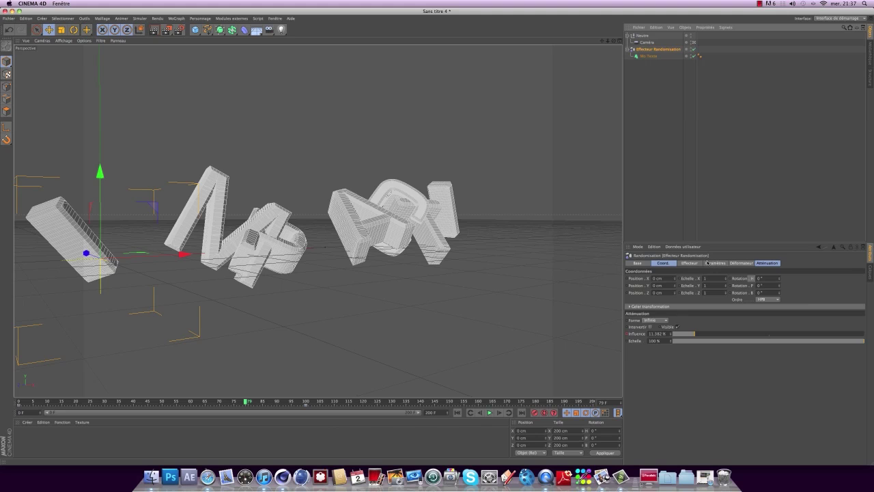
pyautogui.click(695, 263)
pyautogui.click(714, 263)
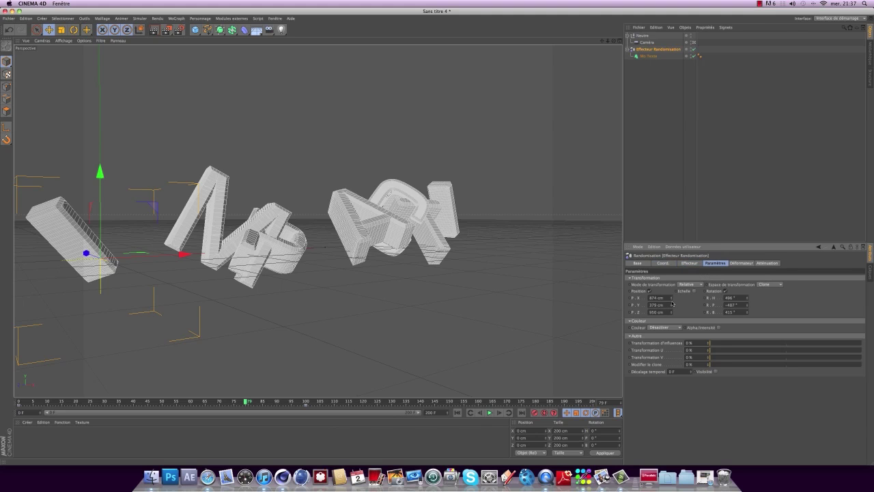
pyautogui.moveTo(672, 298); pyautogui.dragTo(671, 312)
pyautogui.moveTo(748, 298)
pyautogui.mouseDown()
pyautogui.moveTo(747, 314)
pyautogui.moveTo(746, 305)
pyautogui.mouseUp()
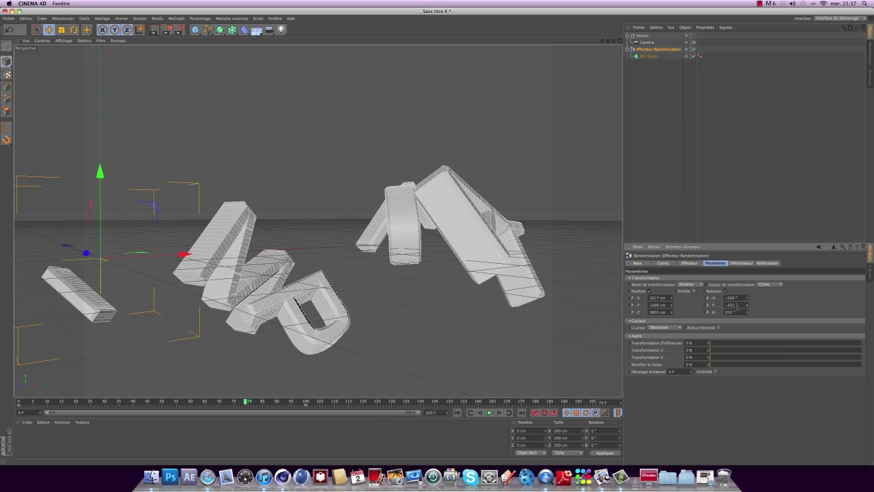
pyautogui.moveTo(746, 305); pyautogui.dragTo(746, 306)
pyautogui.moveTo(245, 401); pyautogui.dragTo(315, 409)
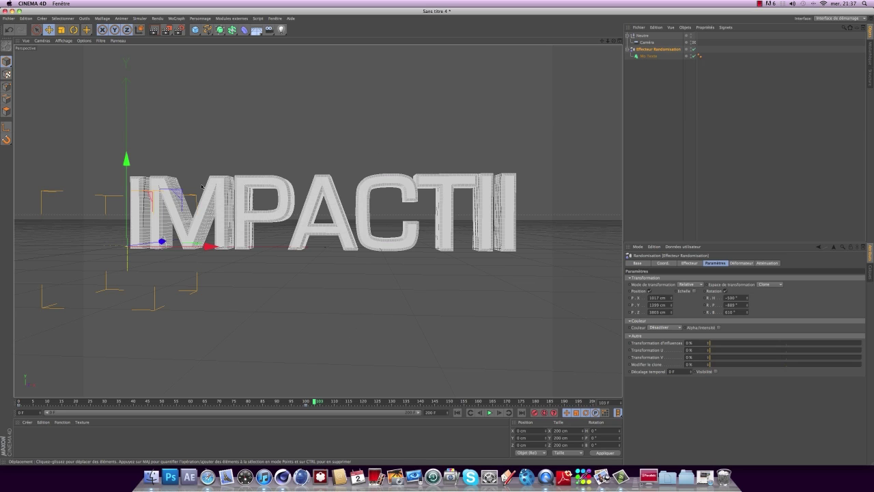
# Add a PolyFX object and make it a child of the MoText object.
pyautogui.click(662, 72)
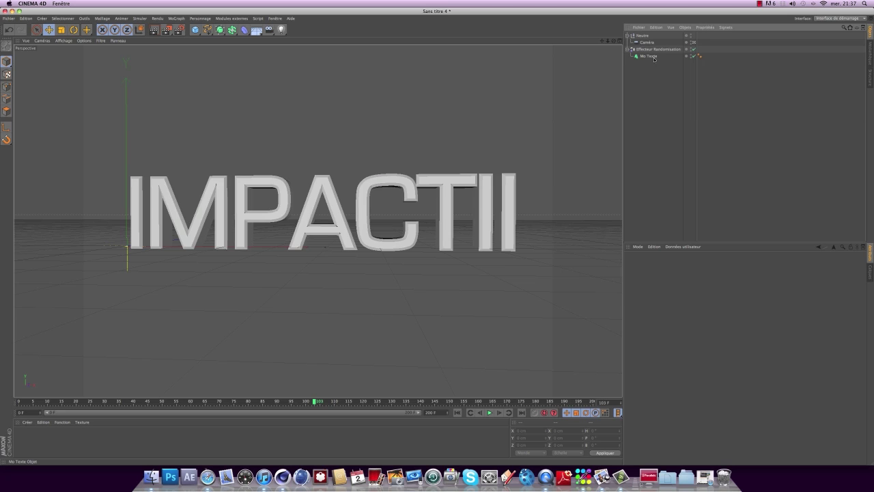
pyautogui.click(650, 56)
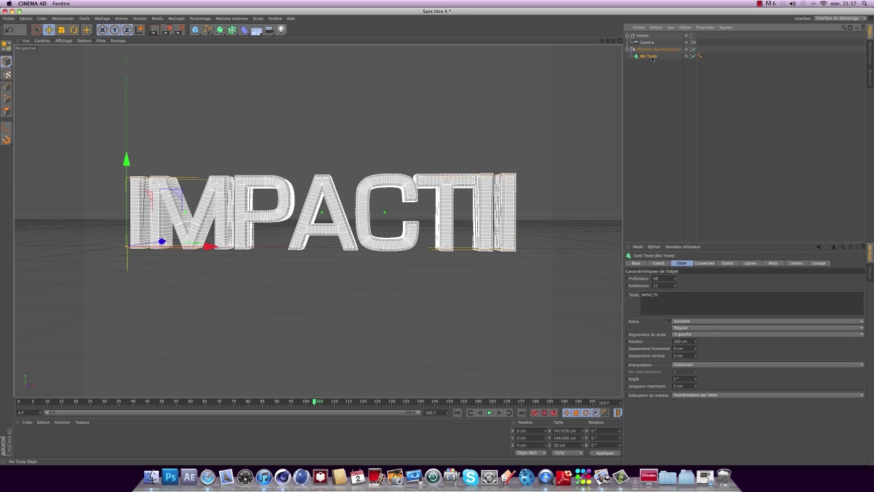
pyautogui.click(177, 18)
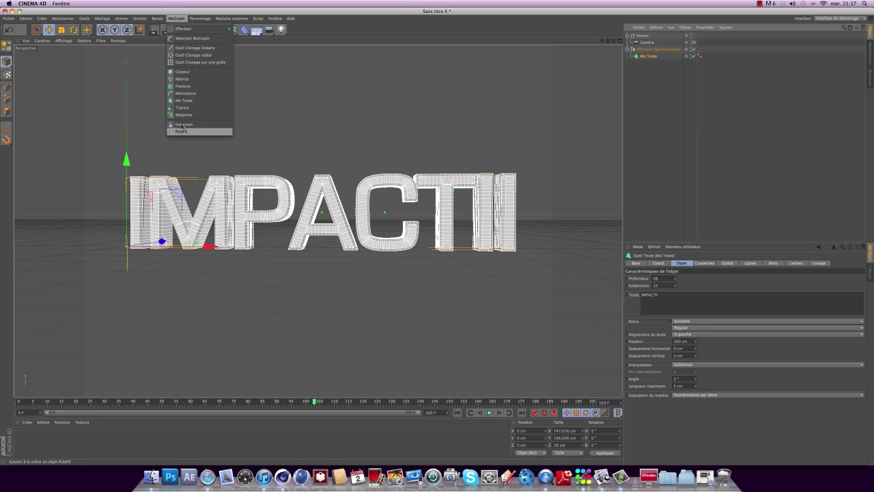
pyautogui.click(184, 132)
pyautogui.moveTo(645, 37); pyautogui.dragTo(649, 62)
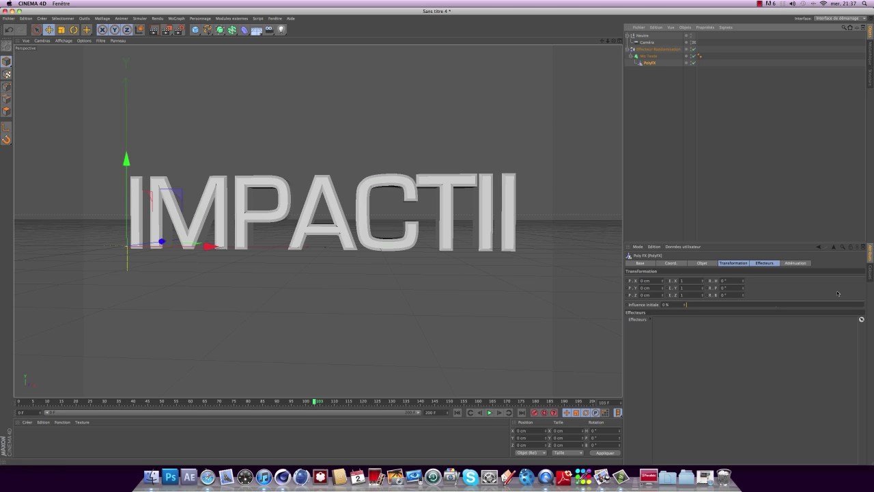
# Set the PolyFX transformation scale to 0 on X, Y and Z.
pyautogui.click(799, 263)
pyautogui.click(734, 263)
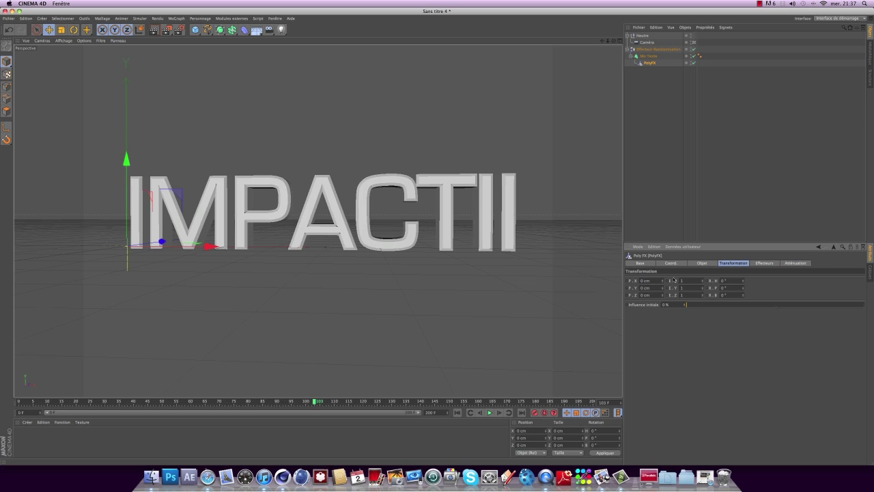
pyautogui.click(692, 281)
pyautogui.write('0')
pyautogui.press('Return')
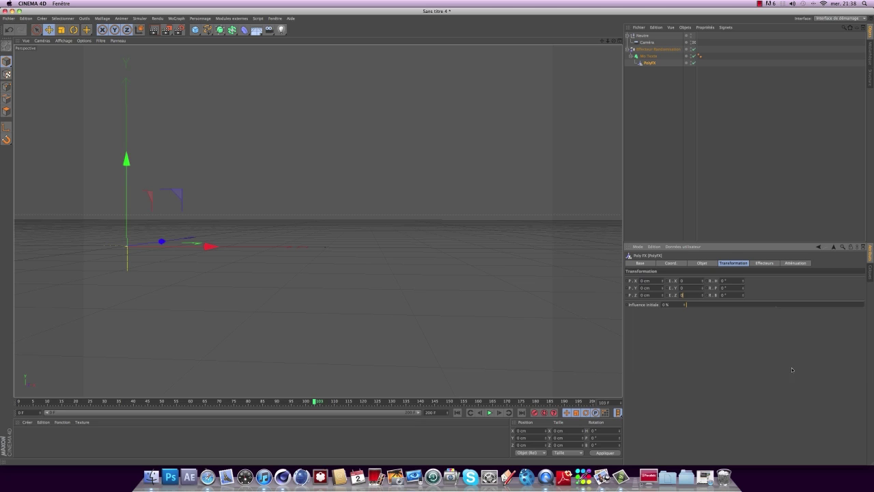
# Set the PolyFX falloff shape to Linear (Linéaire) with its orientation along +X.
pyautogui.click(802, 264)
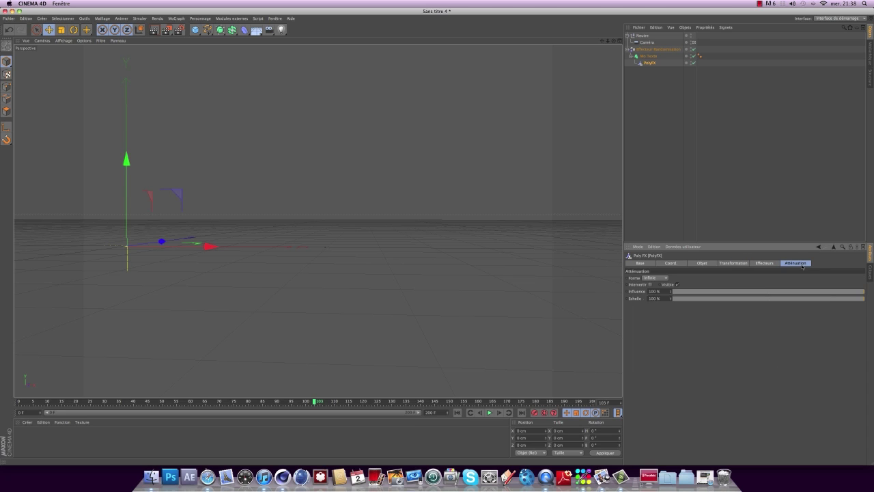
pyautogui.click(645, 278)
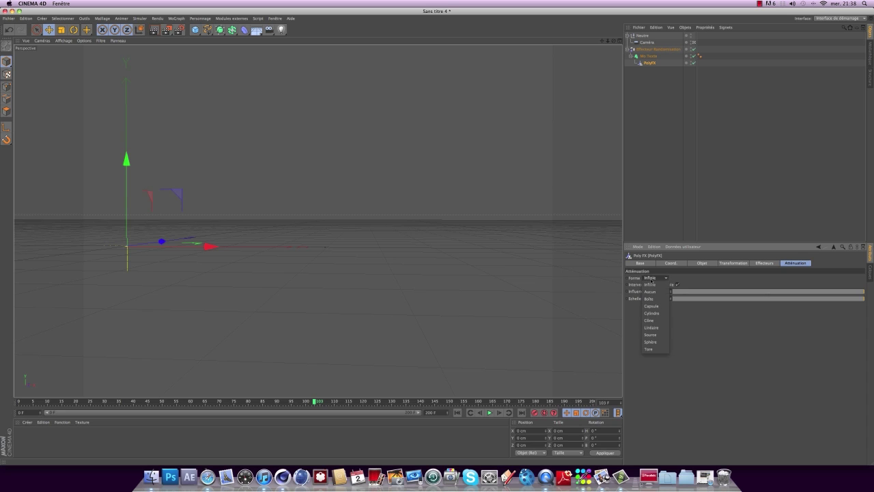
pyautogui.click(652, 327)
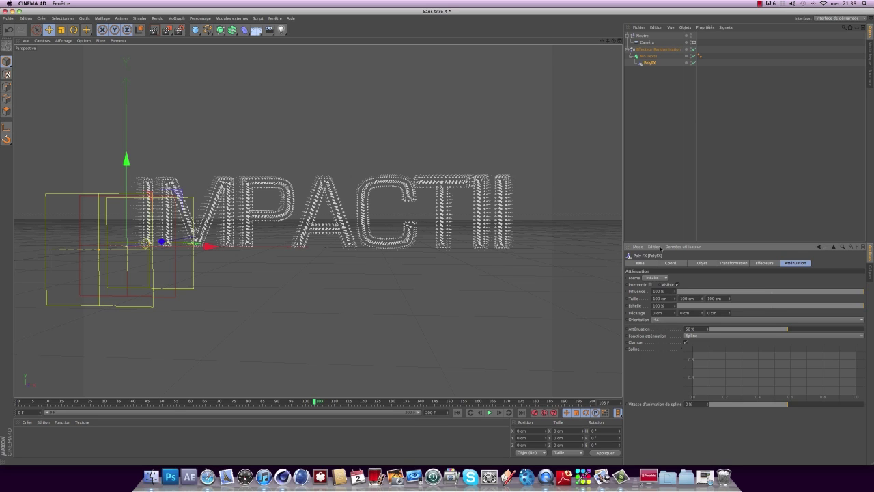
pyautogui.click(657, 319)
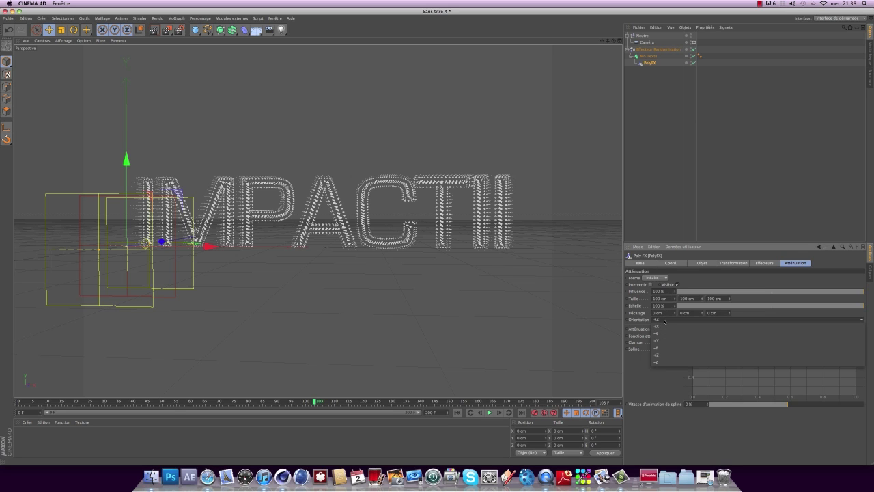
pyautogui.click(669, 327)
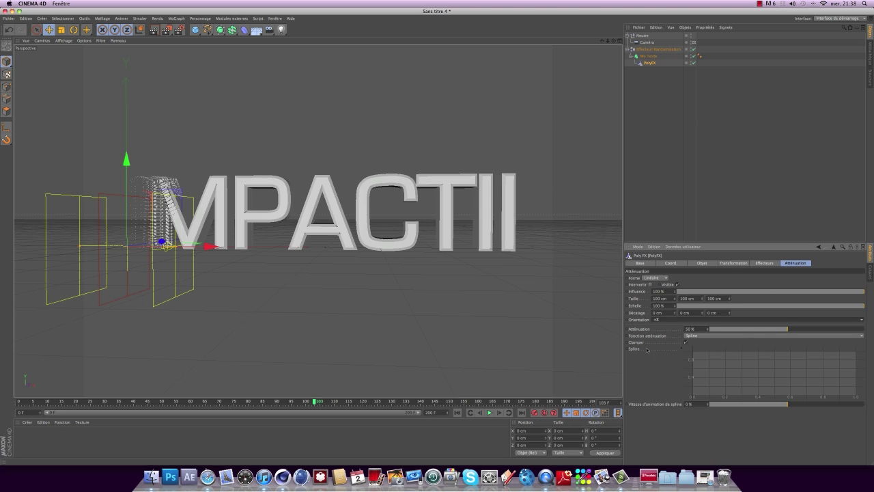
# Apply the Carré (squared) spline preset to the PolyFX falloff curve.
pyautogui.rightClick(748, 376)
pyautogui.click(734, 371)
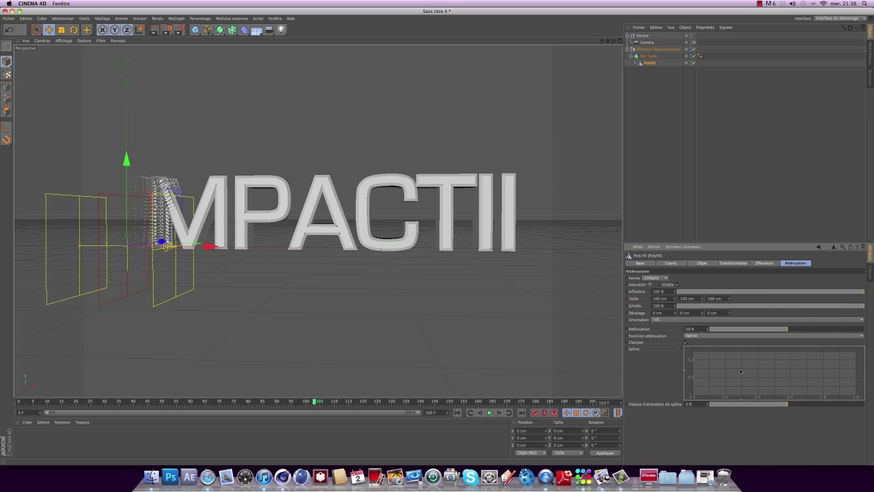
pyautogui.rightClick(759, 372)
pyautogui.moveTo(812, 422)
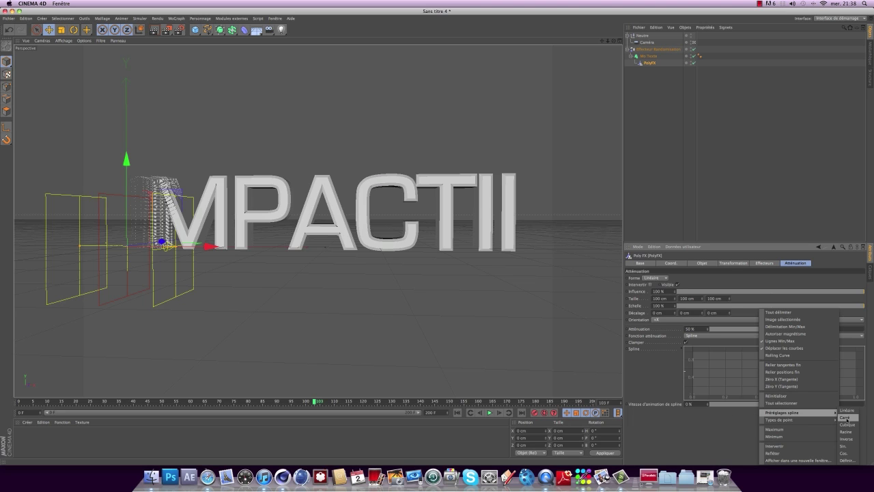
pyautogui.click(846, 417)
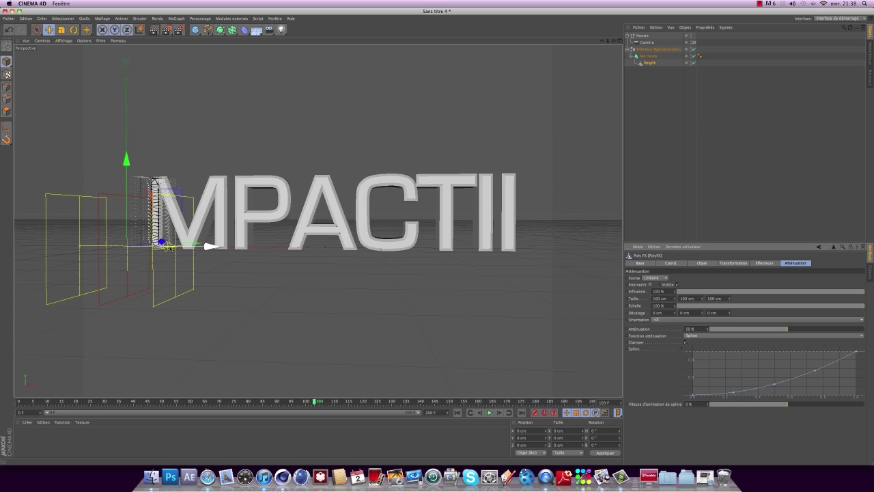
# Keyframe the PolyFX's X position at about -157 cm on frame 95 and about 883 cm on frame 140.
pyautogui.moveTo(211, 246); pyautogui.dragTo(138, 284)
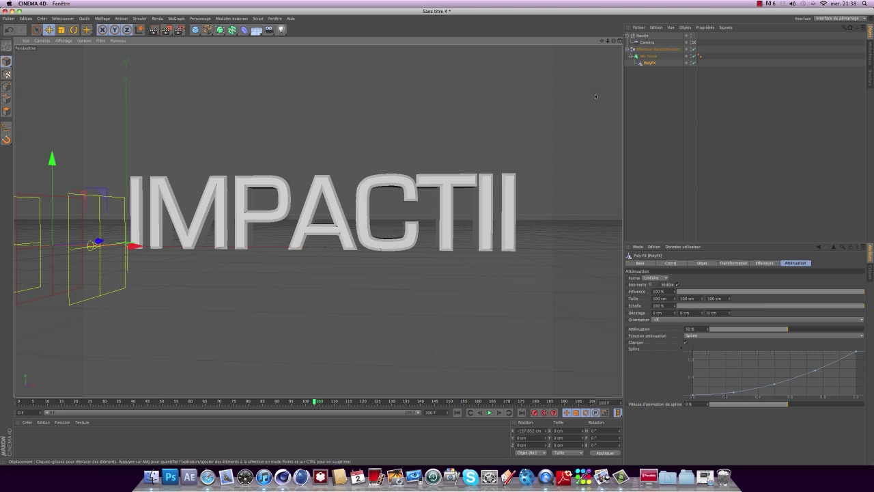
pyautogui.click(648, 70)
pyautogui.click(650, 64)
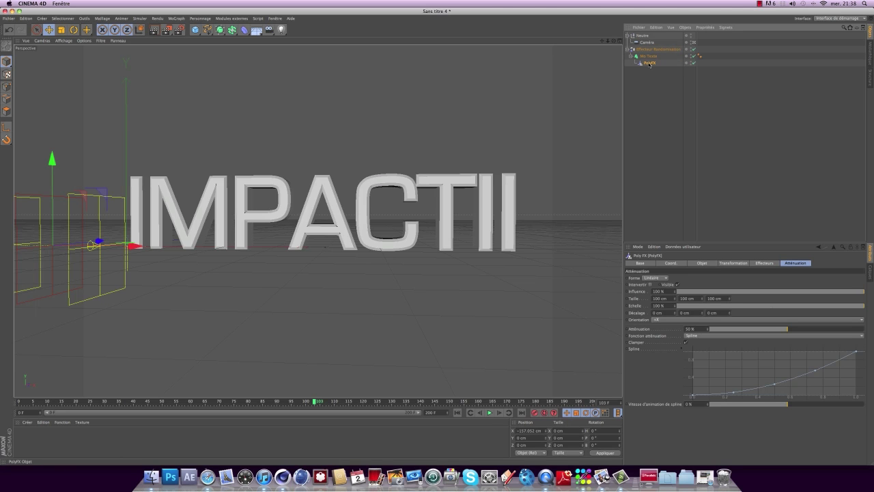
pyautogui.click(321, 401)
pyautogui.moveTo(320, 402)
pyautogui.mouseDown()
pyautogui.moveTo(275, 402)
pyautogui.moveTo(292, 403)
pyautogui.mouseUp()
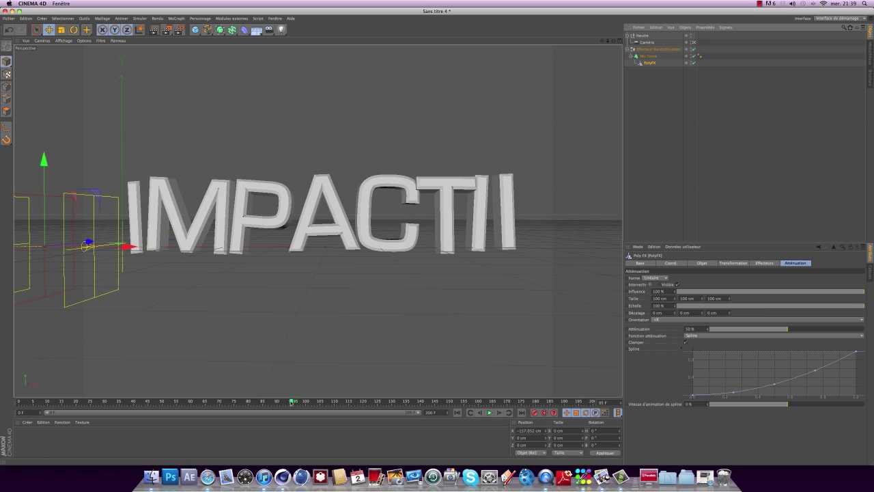
pyautogui.moveTo(301, 401); pyautogui.dragTo(420, 402)
pyautogui.moveTo(181, 268); pyautogui.dragTo(666, 321)
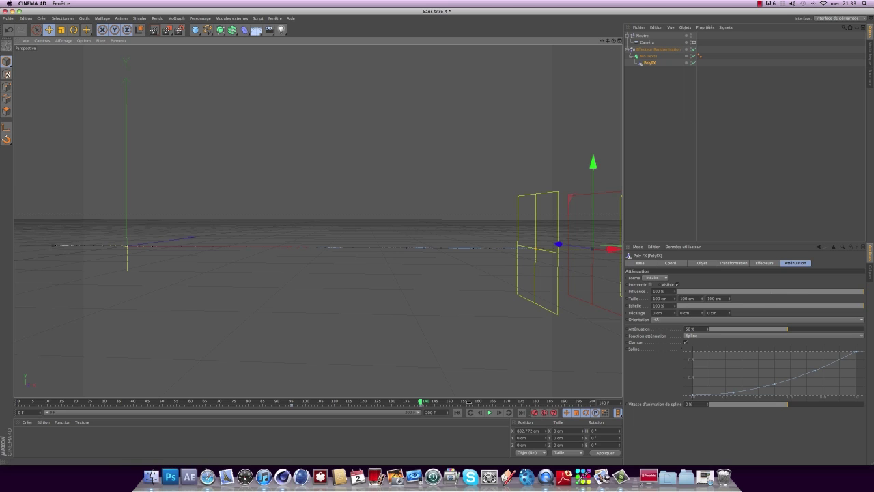
# Play the animation from frame 0 to check the PolyFX sweep across the text, and return to the start.
pyautogui.moveTo(422, 403); pyautogui.dragTo(18, 403)
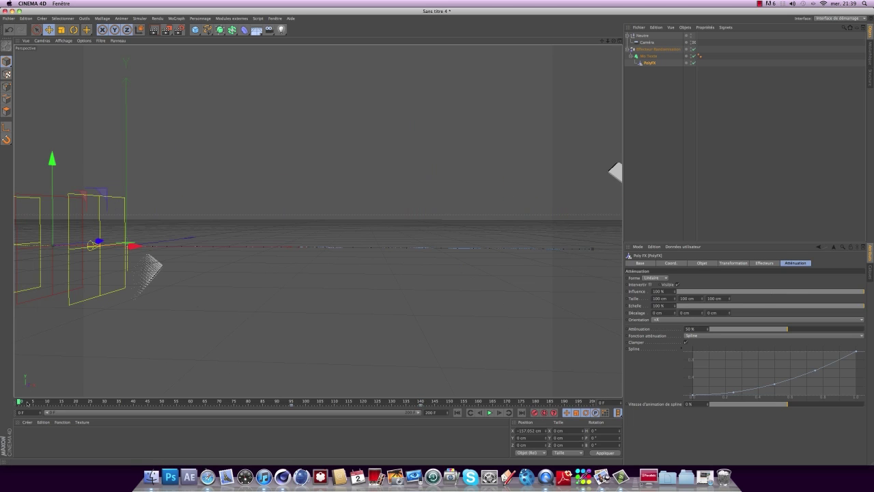
pyautogui.click(489, 413)
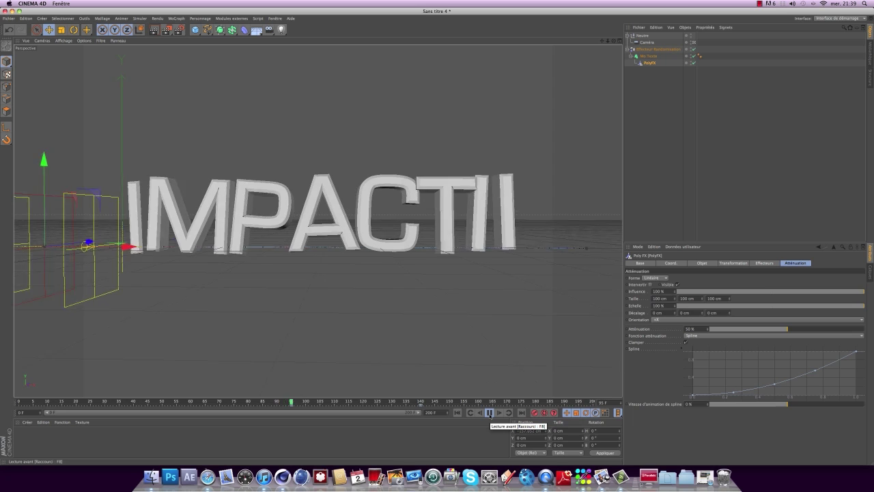
pyautogui.click(489, 413)
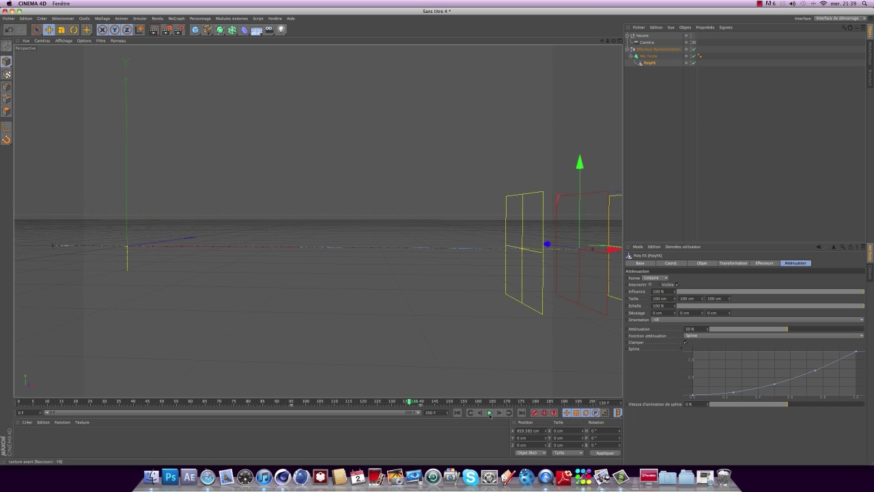
pyautogui.moveTo(410, 401); pyautogui.dragTo(36, 431)
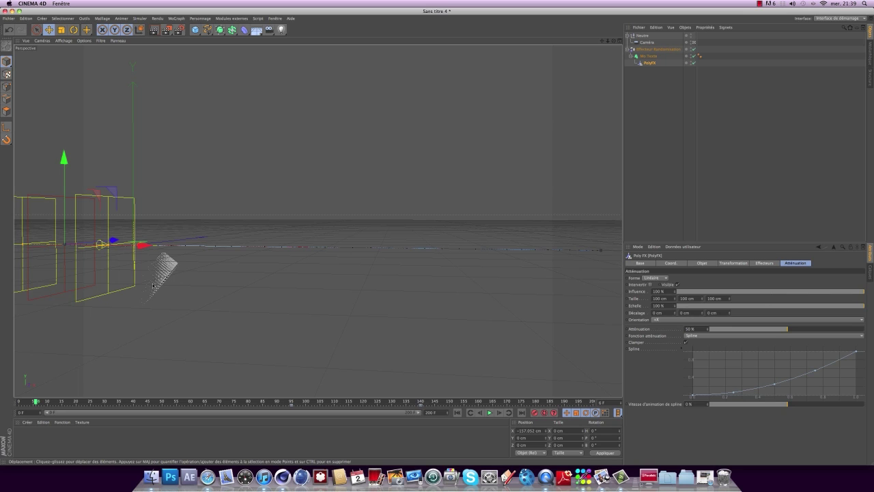
# Keyframe the PolyFX's Activé (enabled) option off at frame 94 and on at frame 95, and scrub the timeline to check it.
pyautogui.moveTo(35, 401); pyautogui.dragTo(295, 374)
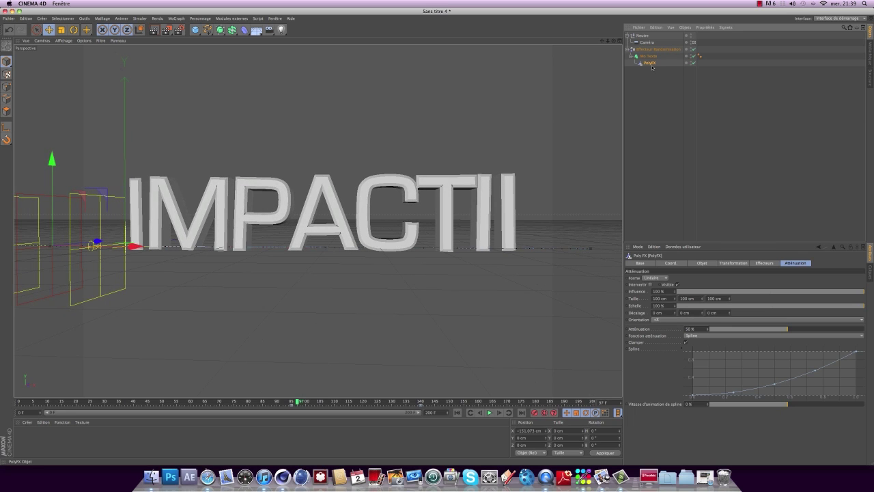
pyautogui.click(648, 264)
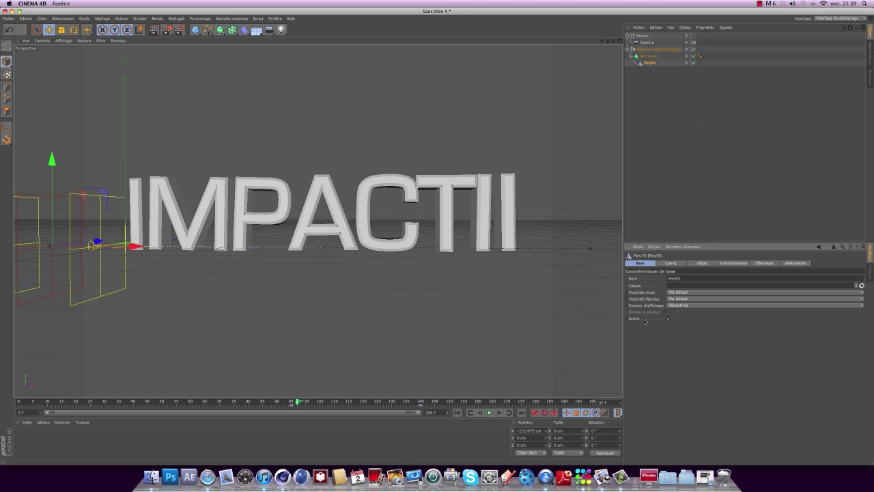
pyautogui.click(669, 319)
pyautogui.click(292, 401)
pyautogui.moveTo(291, 402); pyautogui.dragTo(290, 402)
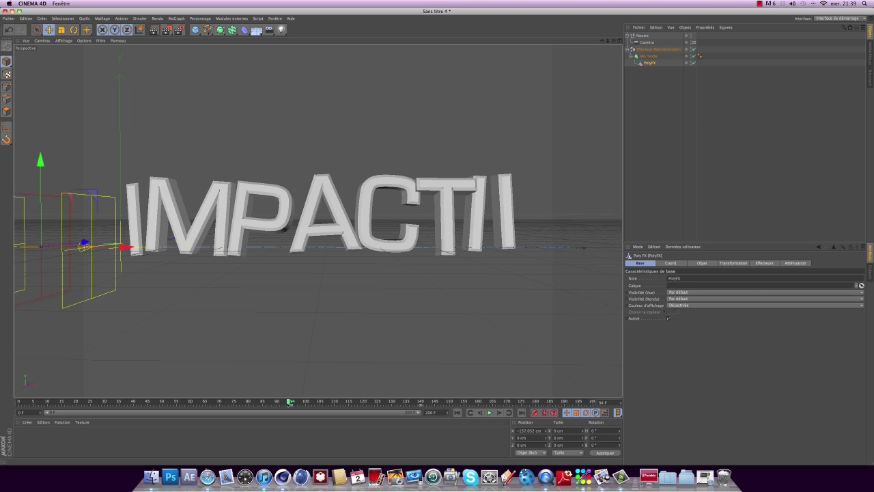
pyautogui.click(669, 318)
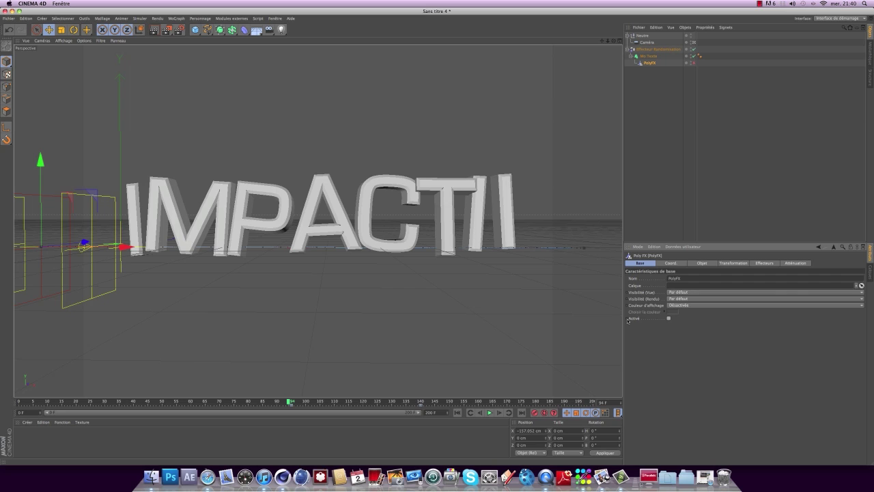
pyautogui.keyDown('ctrl'); pyautogui.click(627, 319); pyautogui.keyUp('ctrl')
pyautogui.click(499, 412)
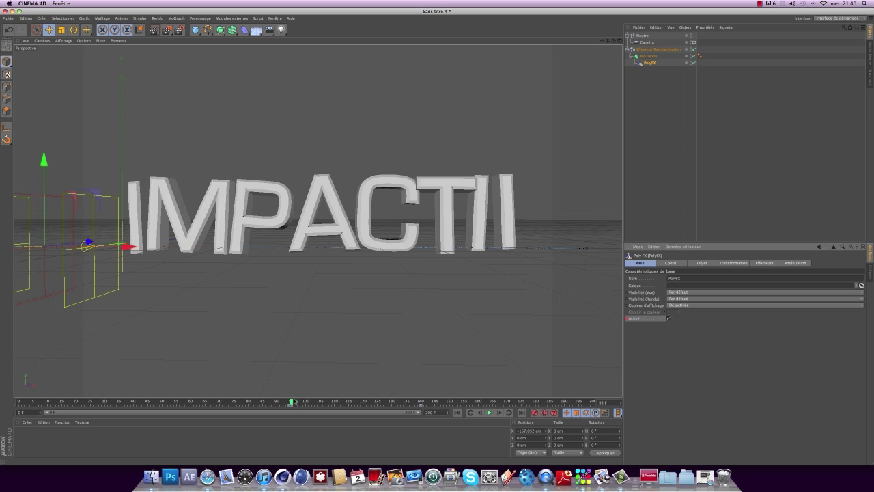
pyautogui.click(289, 401)
pyautogui.moveTo(290, 401); pyautogui.dragTo(21, 404)
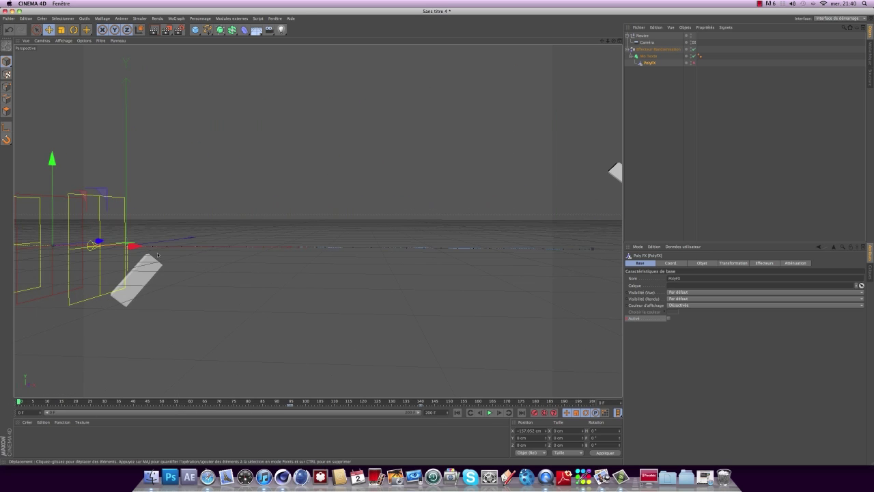
pyautogui.moveTo(25, 402); pyautogui.dragTo(308, 403)
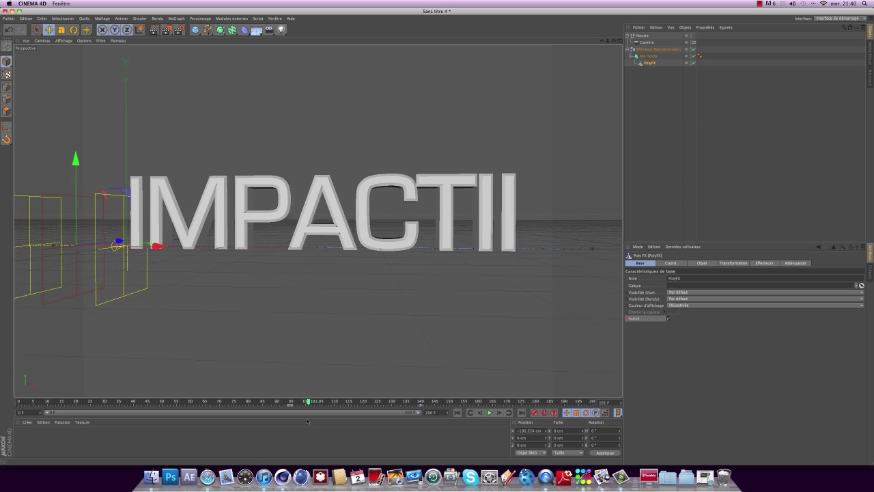
# Duplicate the MoText object with its PolyFX child and place the copy below the Random effector, outside its hierarchy.
pyautogui.click(654, 58)
pyautogui.moveTo(635, 71); pyautogui.dragTo(680, 54)
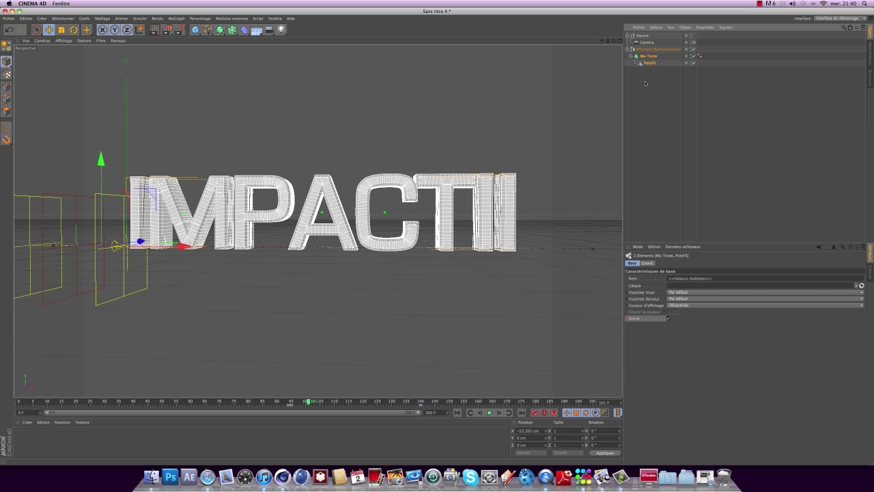
pyautogui.press('super+v')
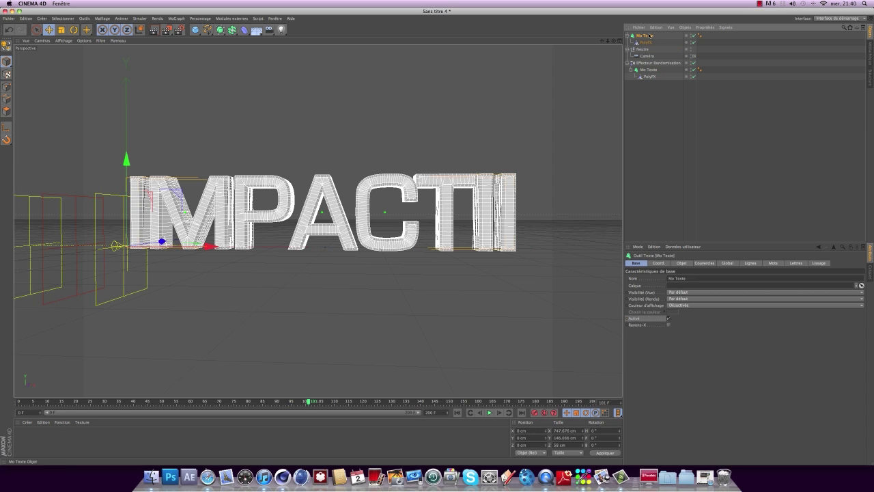
pyautogui.moveTo(646, 36); pyautogui.dragTo(650, 83)
pyautogui.click(648, 81)
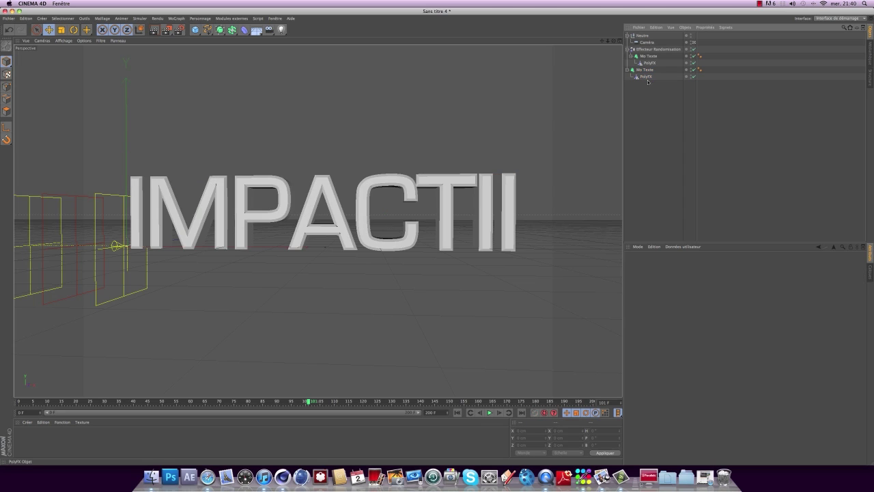
# Change the duplicated MoText's text to DESIGN and move it to about X 66 cm.
pyautogui.click(646, 70)
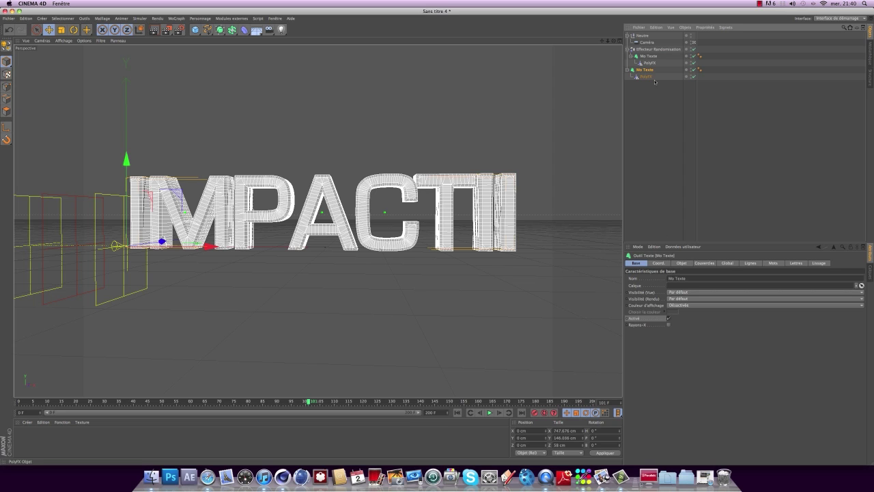
pyautogui.click(683, 264)
pyautogui.doubleClick(672, 296)
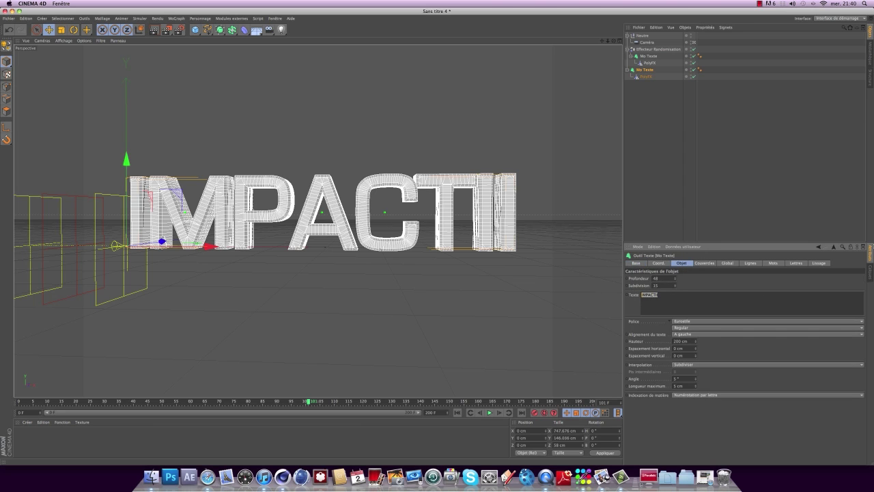
pyautogui.write('DESIGN')
pyautogui.click(723, 353)
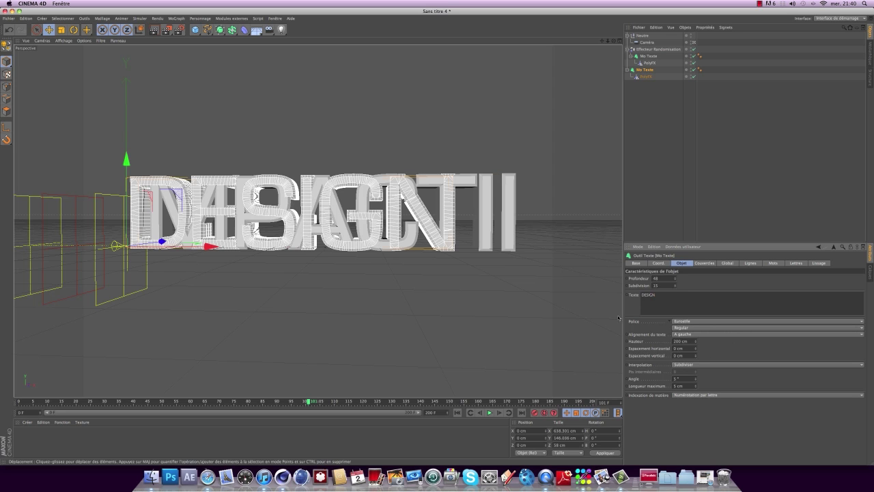
pyautogui.moveTo(213, 248); pyautogui.dragTo(241, 249)
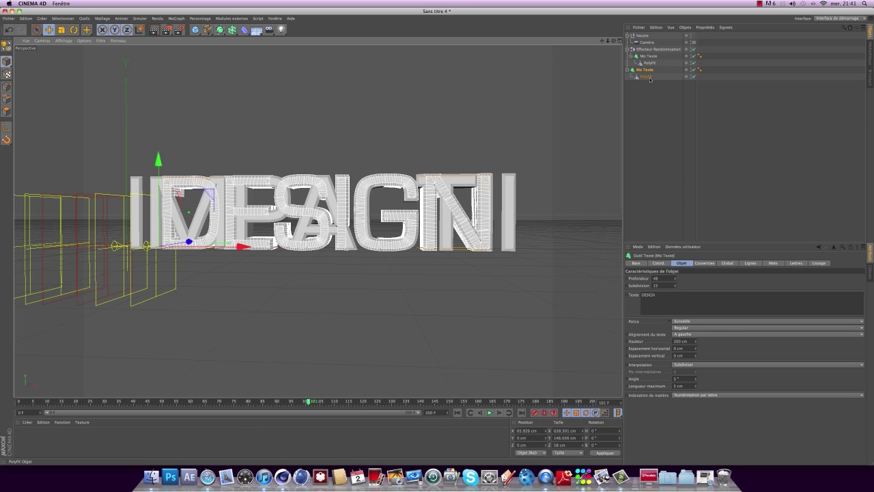
# Cut all animation keyframes around frames 94 to 140 from the duplicated PolyFX.
pyautogui.click(647, 76)
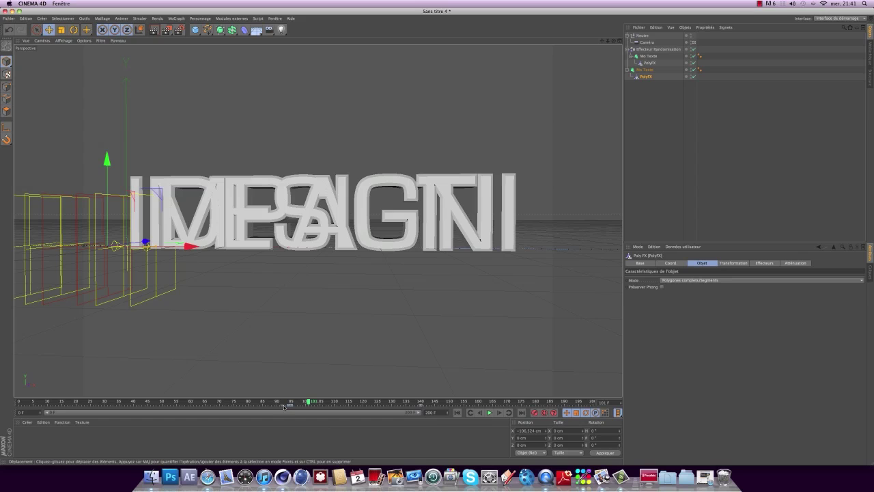
pyautogui.moveTo(284, 406); pyautogui.dragTo(422, 405)
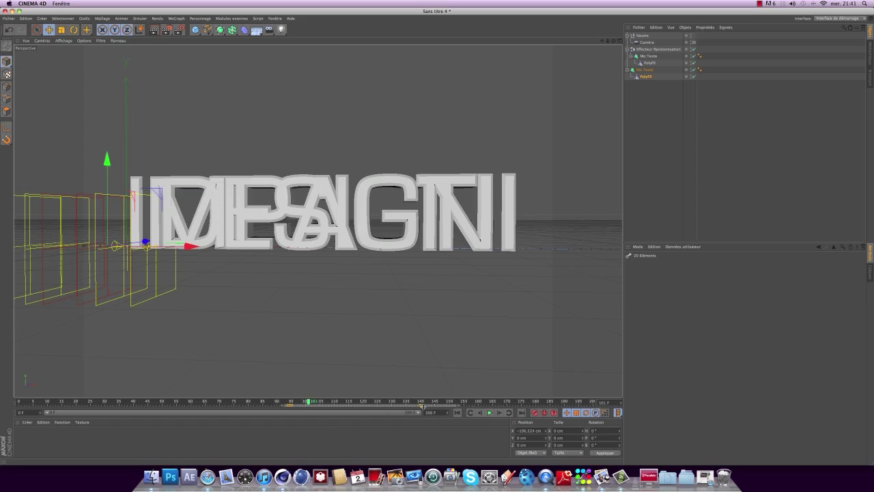
pyautogui.rightClick(422, 406)
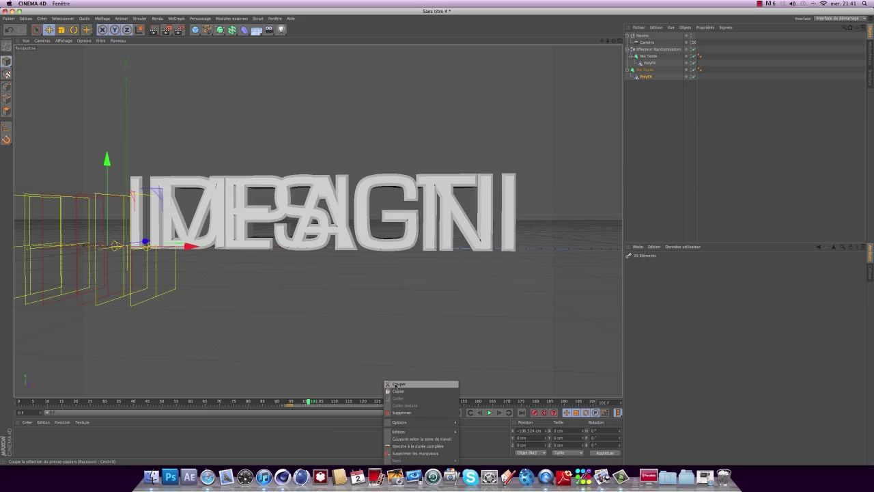
pyautogui.click(402, 384)
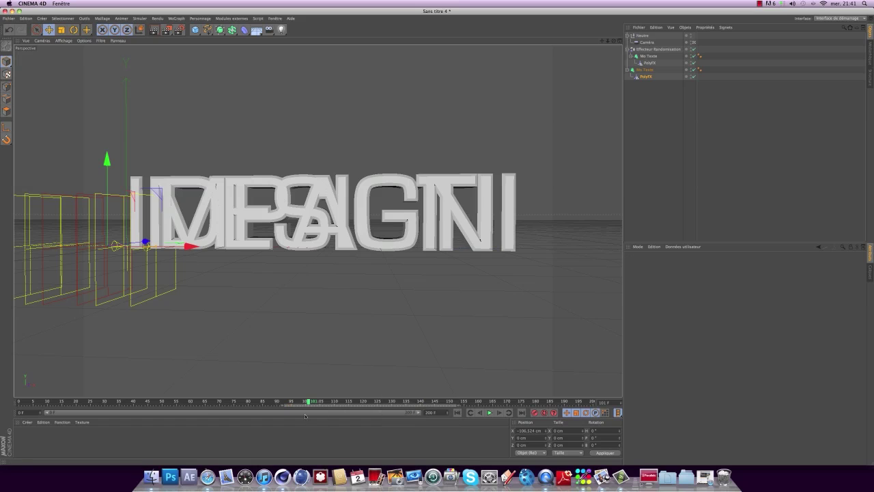
# Keyframe the DESIGN text's PolyFX at about X 871 cm on frame 95 and about X -148 cm on frame 130.
pyautogui.moveTo(307, 404)
pyautogui.mouseDown()
pyautogui.moveTo(266, 403)
pyautogui.moveTo(307, 403)
pyautogui.moveTo(275, 402)
pyautogui.moveTo(291, 413)
pyautogui.mouseUp()
pyautogui.moveTo(183, 246); pyautogui.dragTo(705, 307)
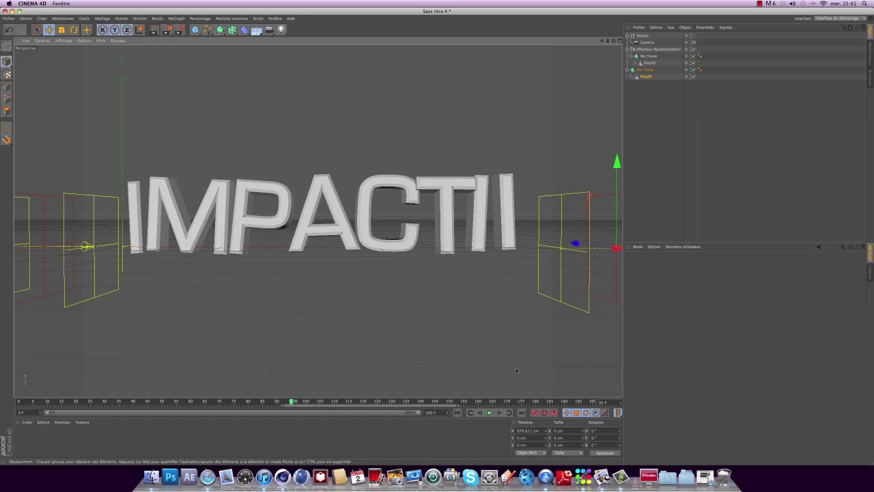
pyautogui.moveTo(292, 402); pyautogui.dragTo(392, 405)
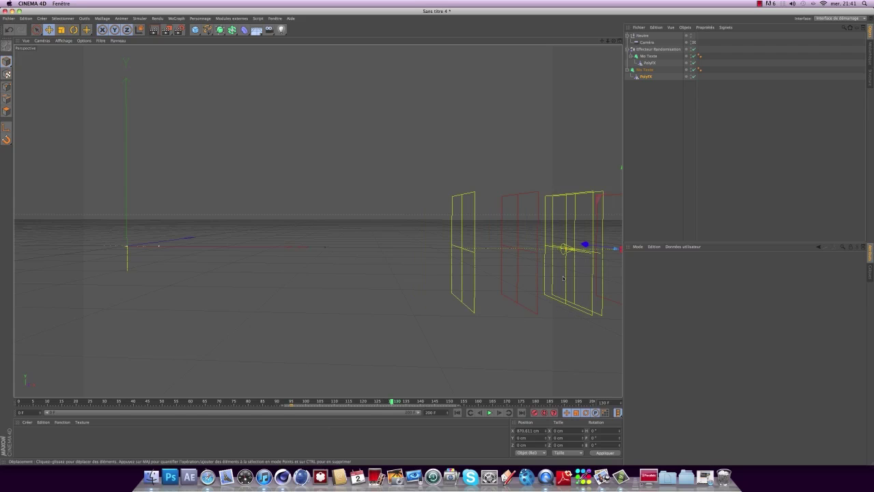
pyautogui.moveTo(610, 261); pyautogui.dragTo(160, 281)
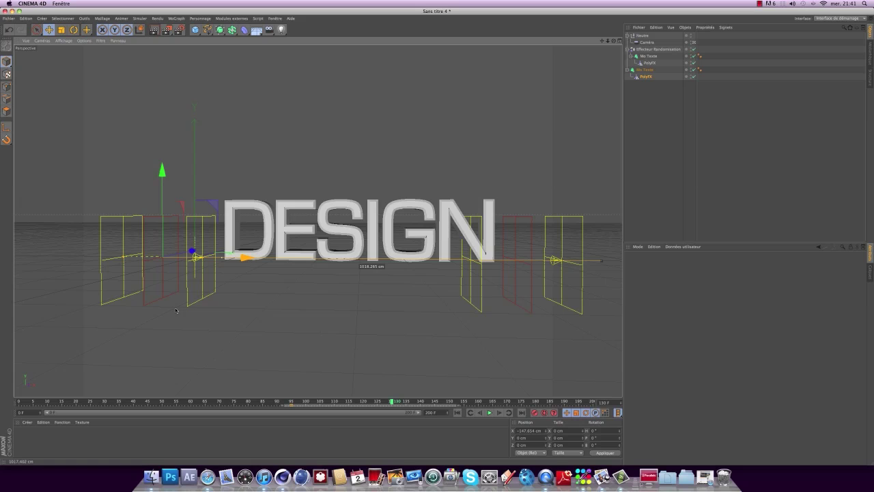
pyautogui.click(535, 413)
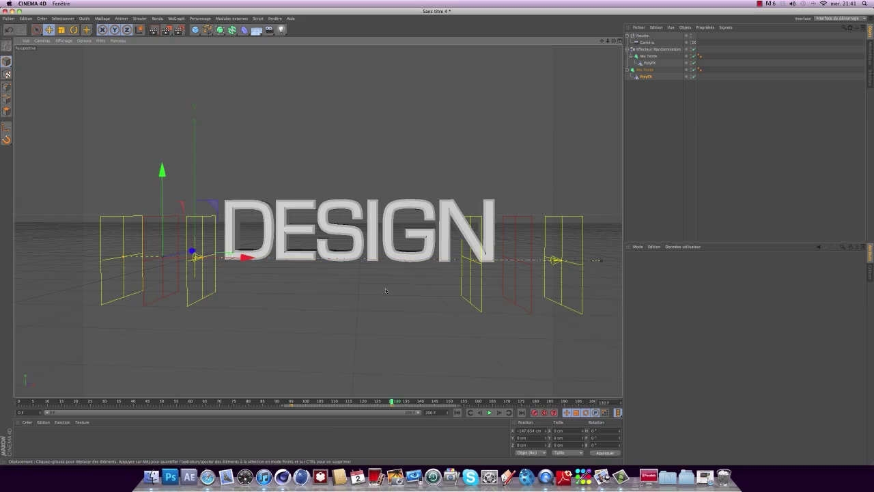
pyautogui.scroll(3, 382, 311)
pyautogui.moveTo(391, 401)
pyautogui.mouseDown()
pyautogui.moveTo(304, 402)
pyautogui.moveTo(402, 409)
pyautogui.moveTo(88, 404)
pyautogui.moveTo(403, 411)
pyautogui.mouseUp()
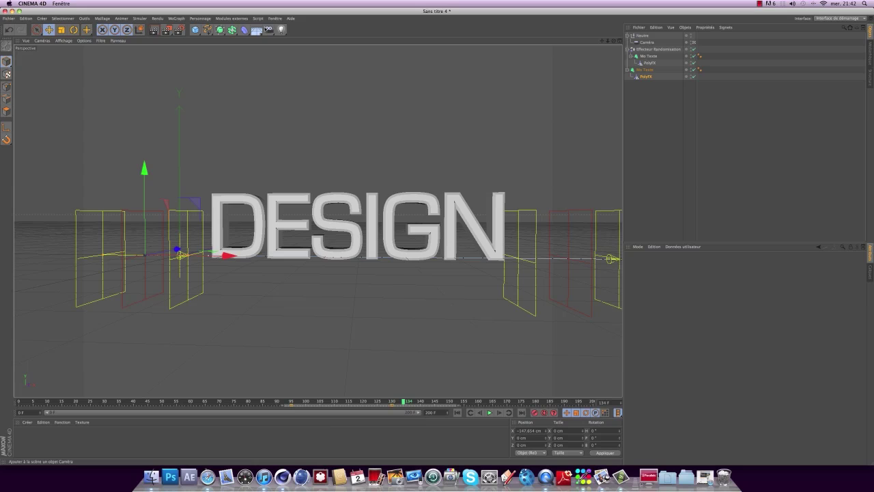
# Add a Sky object to the scene.
pyautogui.click(280, 30)
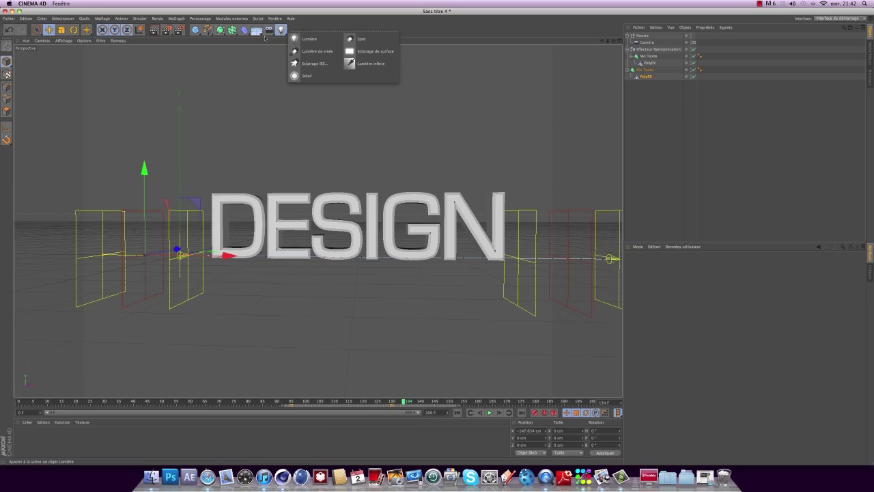
pyautogui.click(269, 30)
pyautogui.click(257, 31)
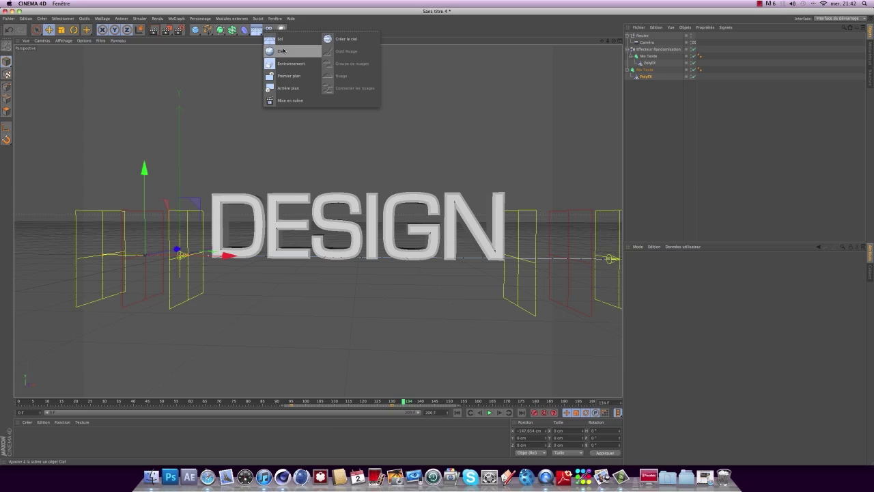
pyautogui.click(281, 50)
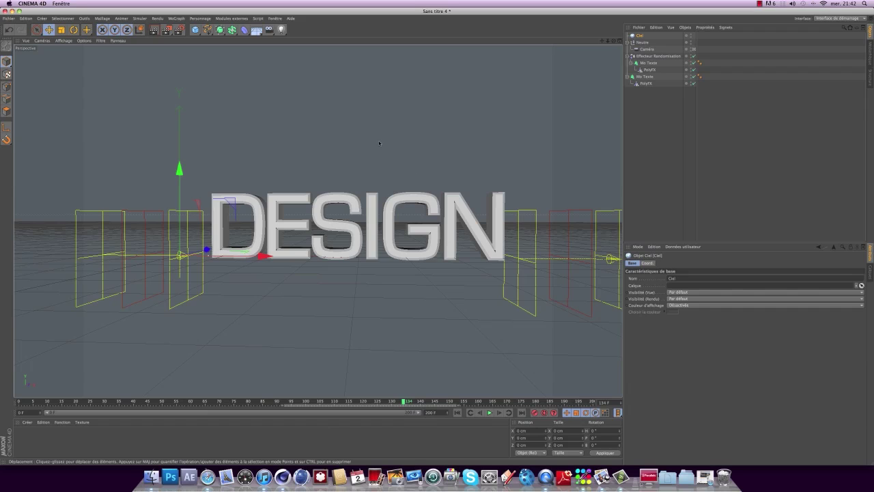
# Open the content browser and display the HDRI materials in the Prime presets.
pyautogui.click(275, 18)
pyautogui.moveTo(290, 18)
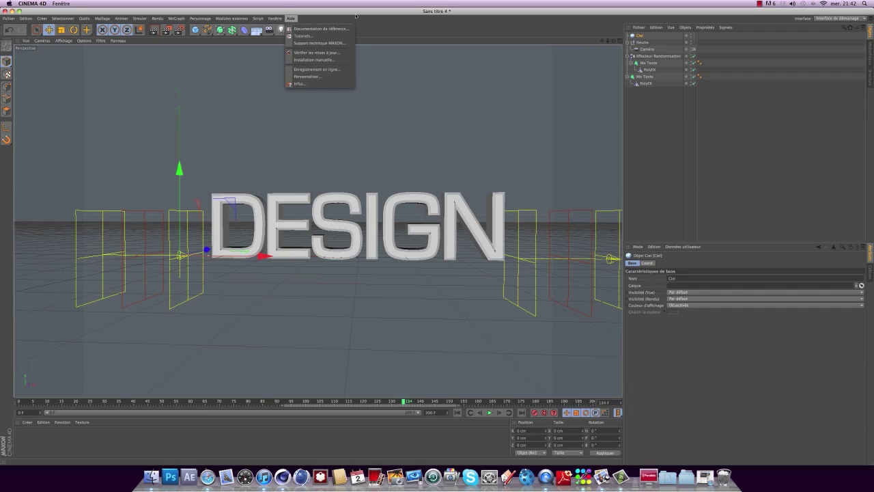
pyautogui.click(356, 15)
pyautogui.click(274, 18)
pyautogui.click(296, 55)
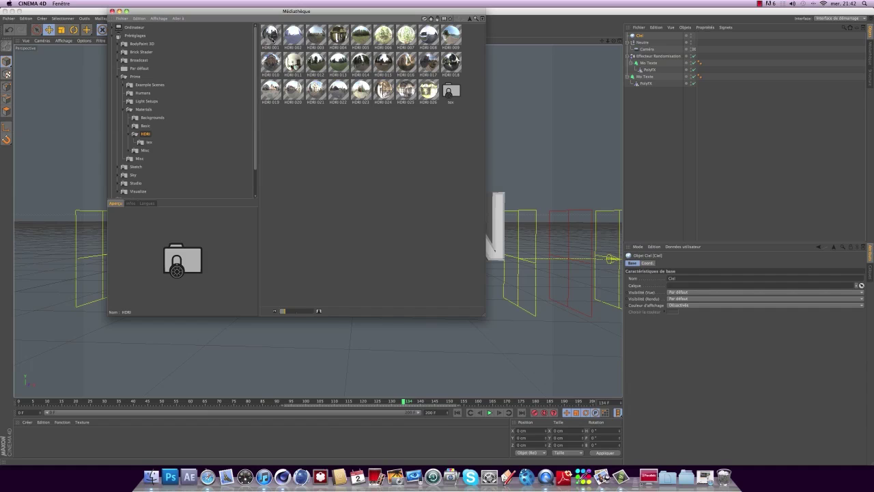
pyautogui.click(144, 110)
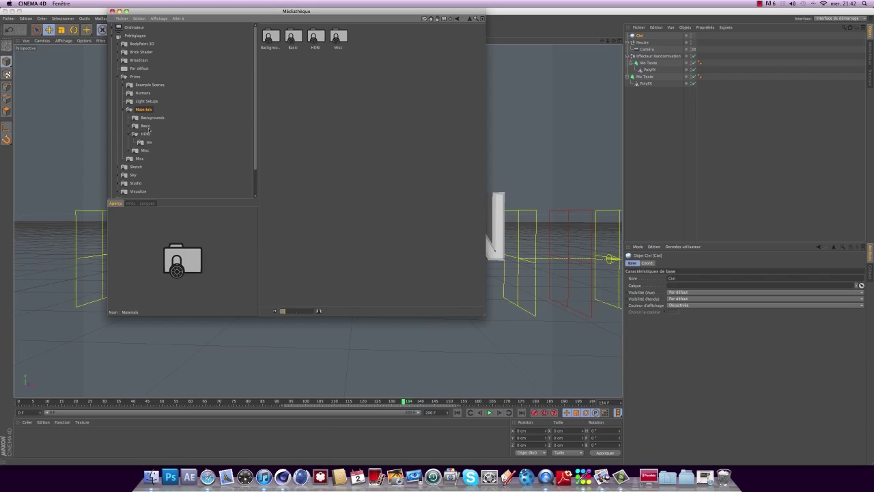
pyautogui.click(147, 134)
# Preview several HDRI materials, load HDRI 013 into the scene and apply it to the Sky object.
pyautogui.click(268, 96)
pyautogui.click(294, 93)
pyautogui.click(319, 91)
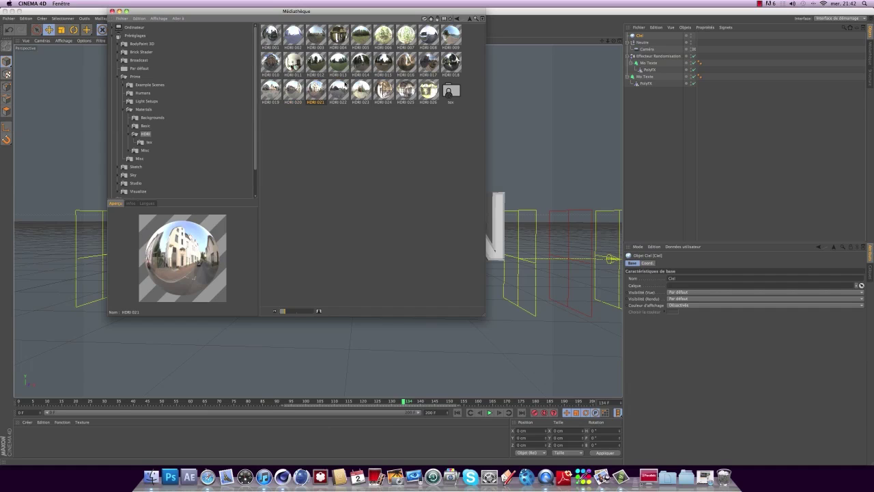
pyautogui.click(339, 89)
pyautogui.click(341, 65)
pyautogui.click(316, 64)
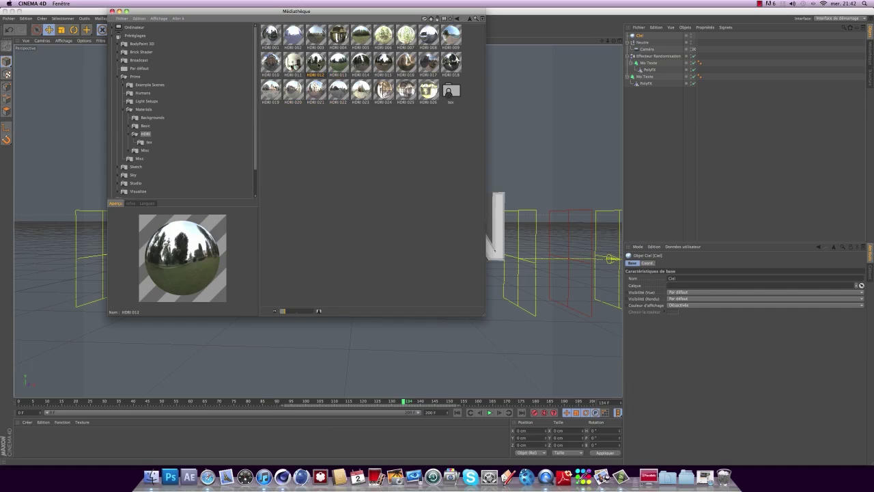
pyautogui.click(332, 68)
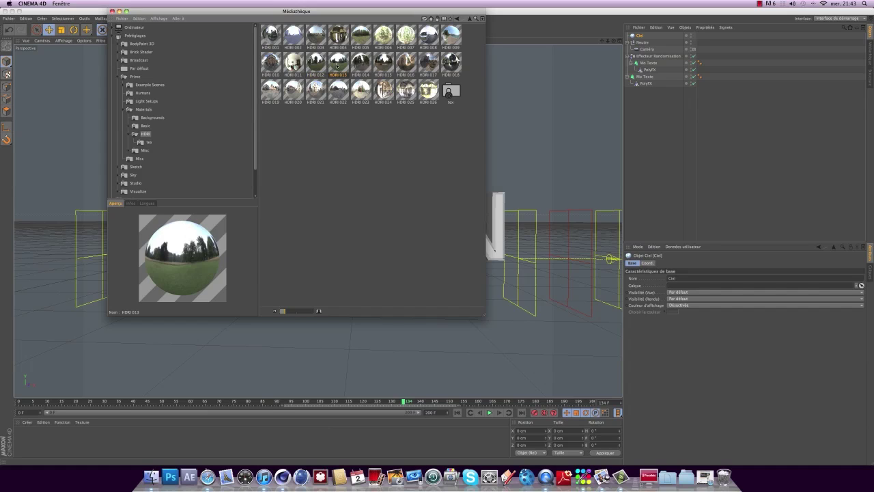
pyautogui.doubleClick(336, 66)
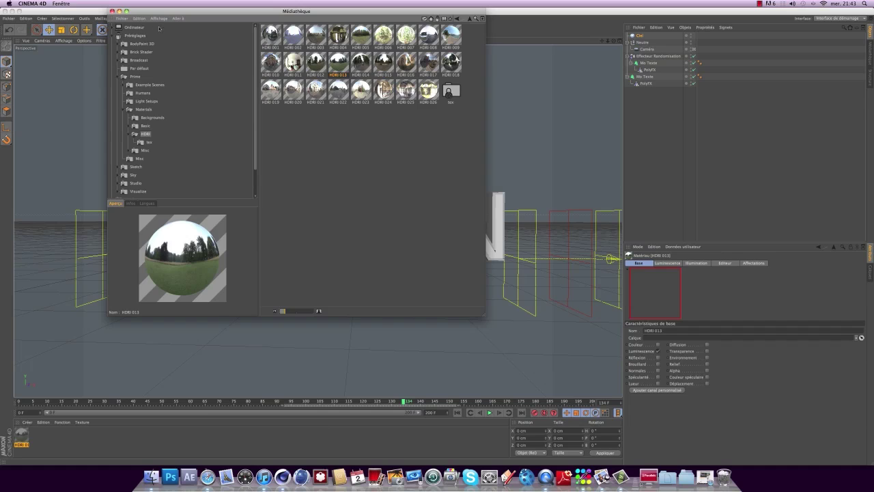
pyautogui.click(30, 423)
pyautogui.moveTo(23, 437); pyautogui.dragTo(641, 36)
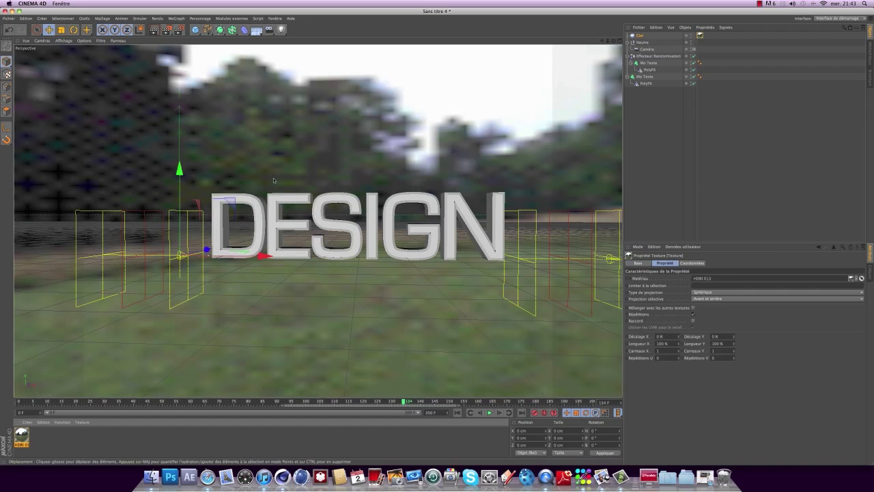
# Move the playhead to frame 162 and add a Vibration tag to the camera.
pyautogui.moveTo(383, 402); pyautogui.dragTo(484, 402)
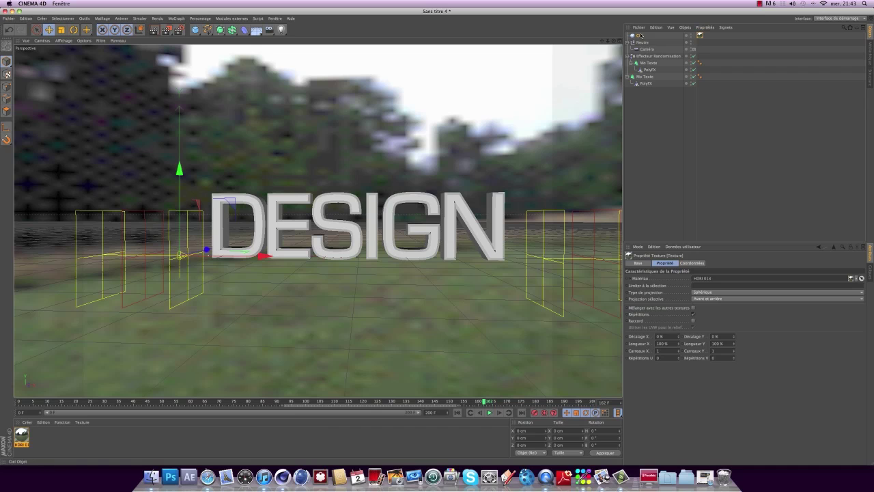
pyautogui.click(646, 49)
pyautogui.rightClick(646, 50)
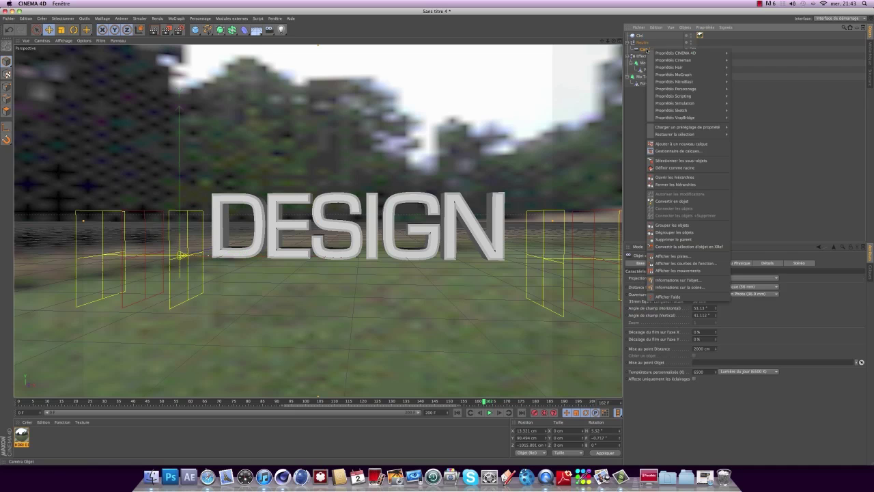
pyautogui.moveTo(662, 53)
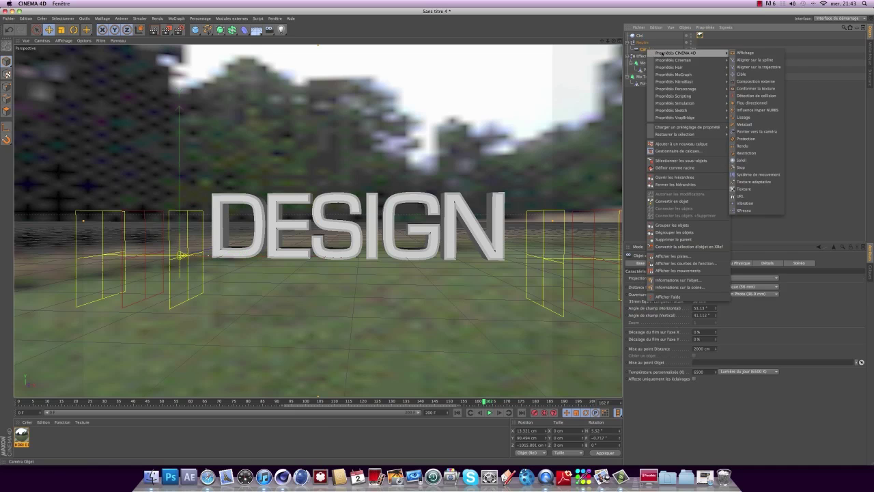
pyautogui.click(756, 204)
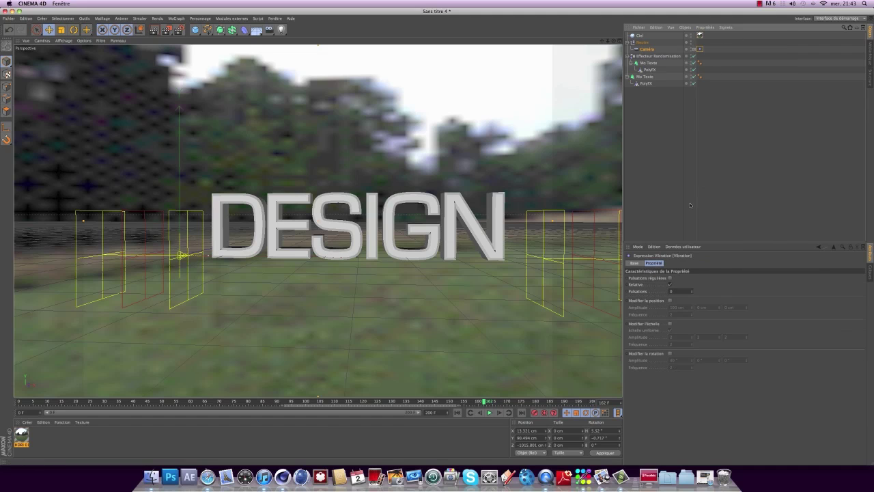
# Enable regular pulse and rotation in the camera's Vibration tag, with amplitude 1°, -1°, 1° and frequency 2, and scrub back to frame 138.
pyautogui.click(670, 279)
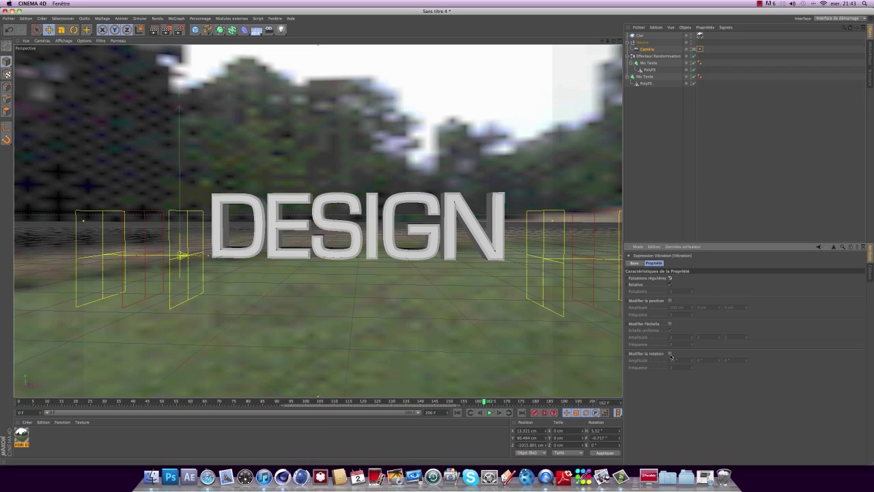
pyautogui.click(670, 353)
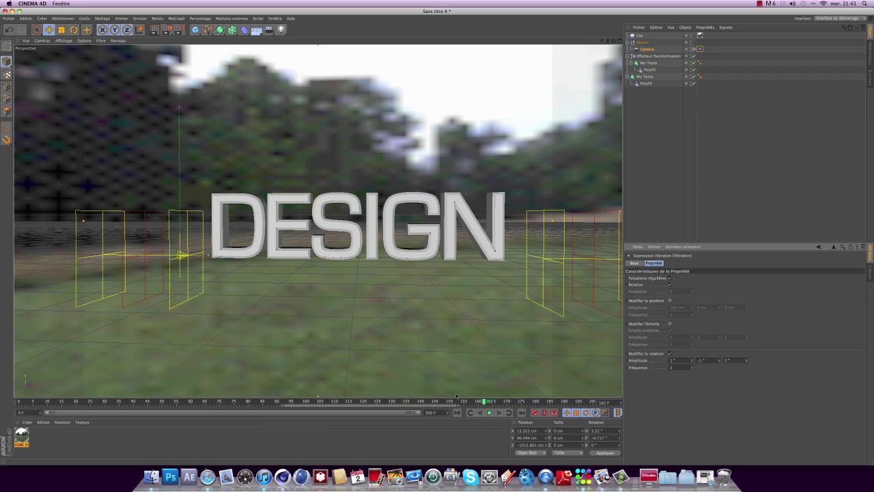
pyautogui.moveTo(486, 402); pyautogui.dragTo(422, 380)
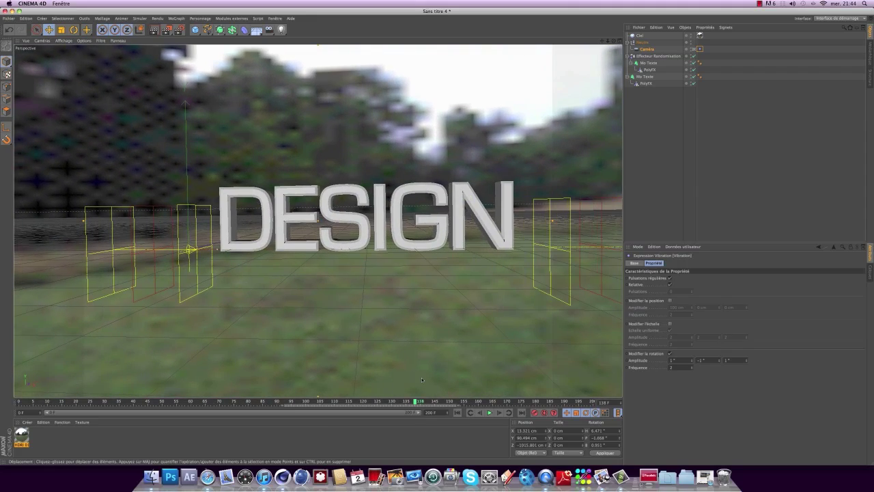
# Create a new material and set its color to dark purple, RGB 57, 0, 76.
pyautogui.doubleClick(57, 443)
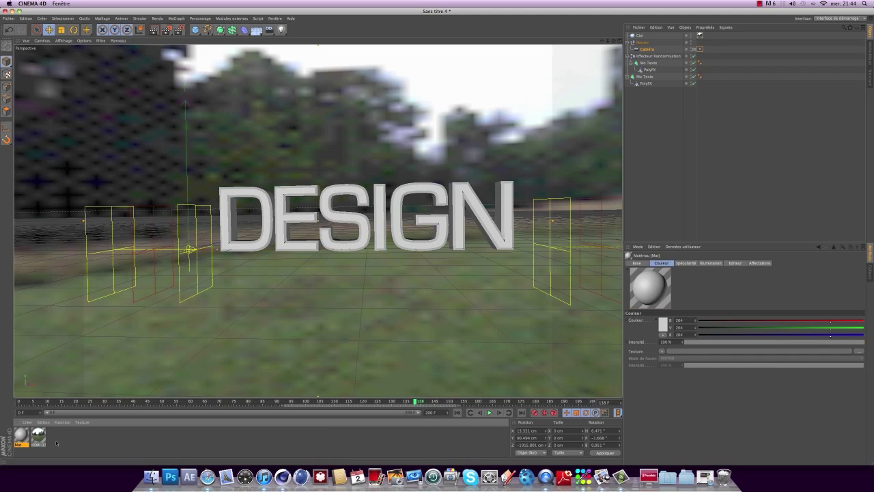
pyautogui.doubleClick(21, 434)
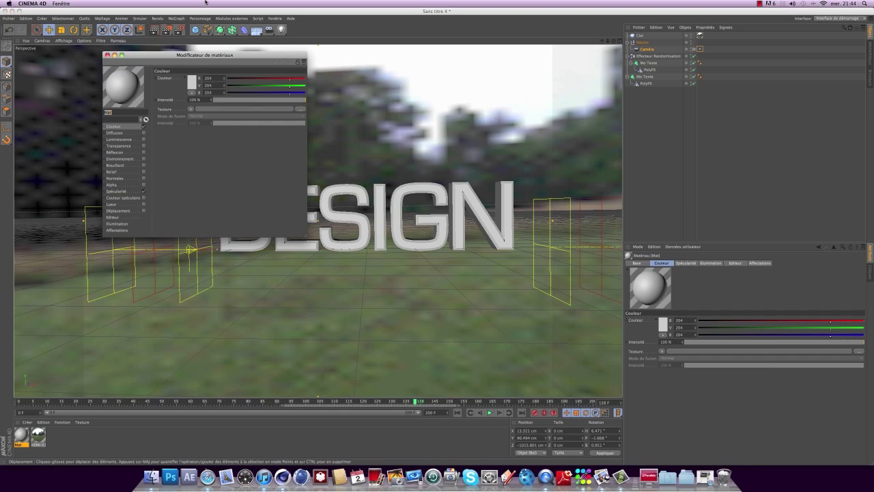
pyautogui.click(194, 83)
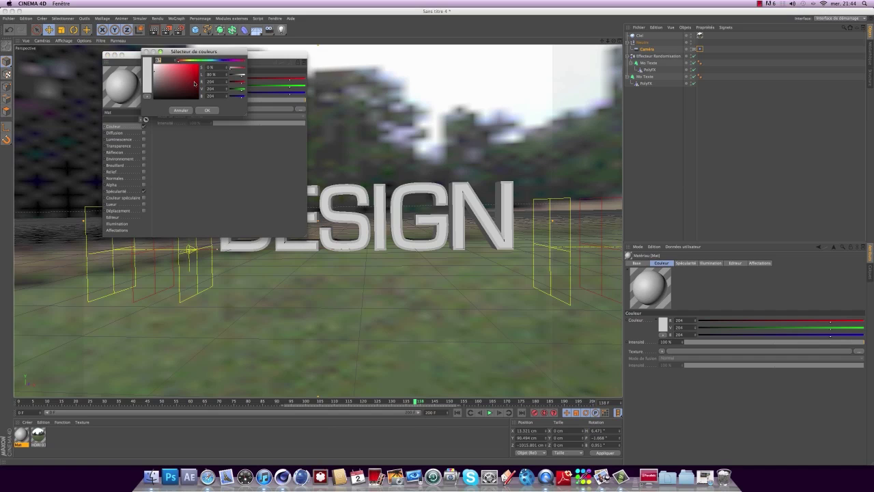
pyautogui.click(230, 61)
pyautogui.click(197, 89)
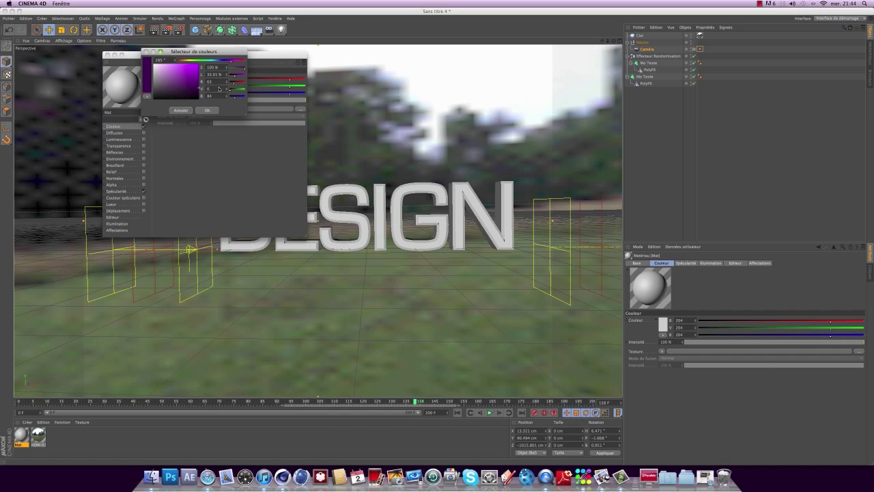
pyautogui.click(207, 109)
# Give the purple material 81% reflection without specularity and apply it to the DESIGN text.
pyautogui.click(115, 153)
pyautogui.click(143, 152)
pyautogui.click(287, 101)
pyautogui.moveTo(287, 102); pyautogui.dragTo(289, 102)
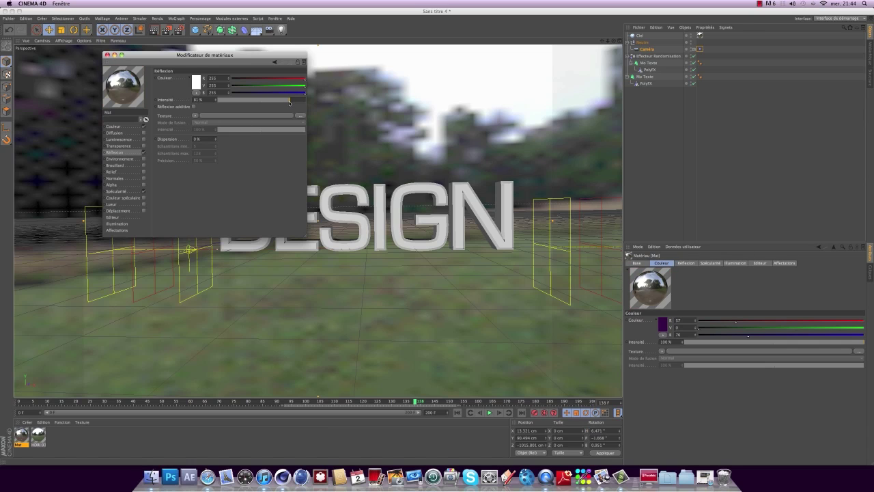
pyautogui.click(144, 191)
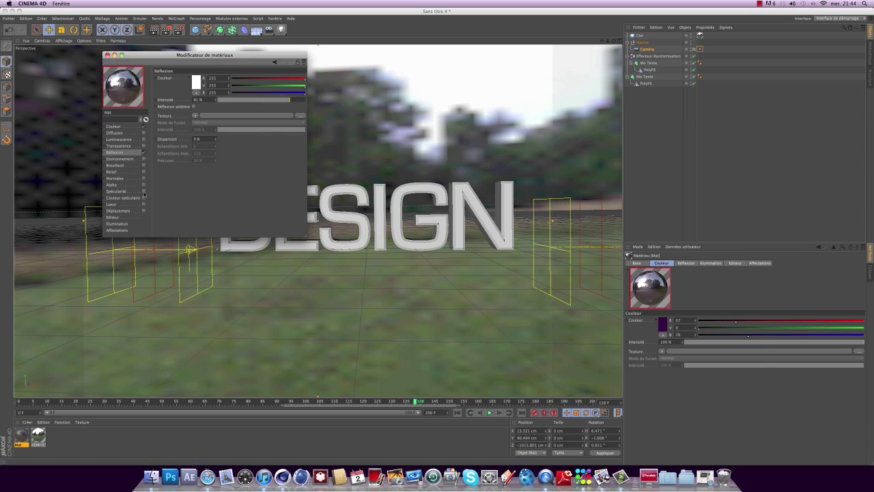
pyautogui.click(107, 54)
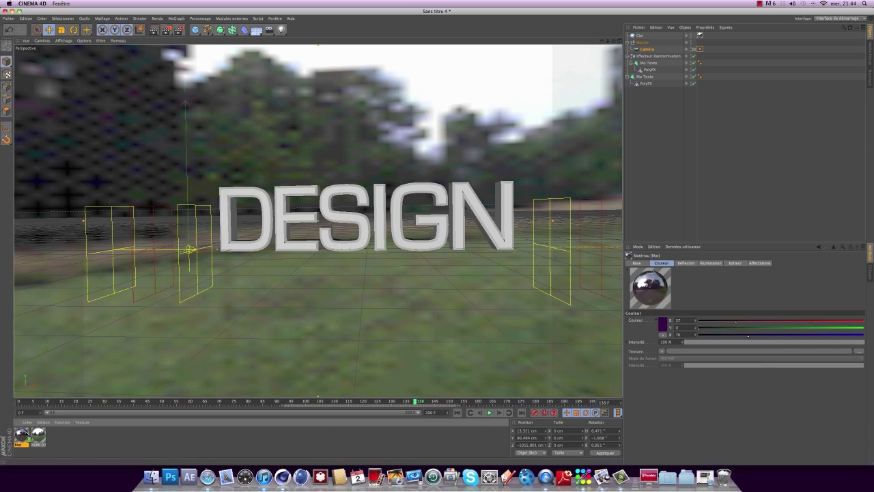
pyautogui.moveTo(295, 225); pyautogui.dragTo(283, 216)
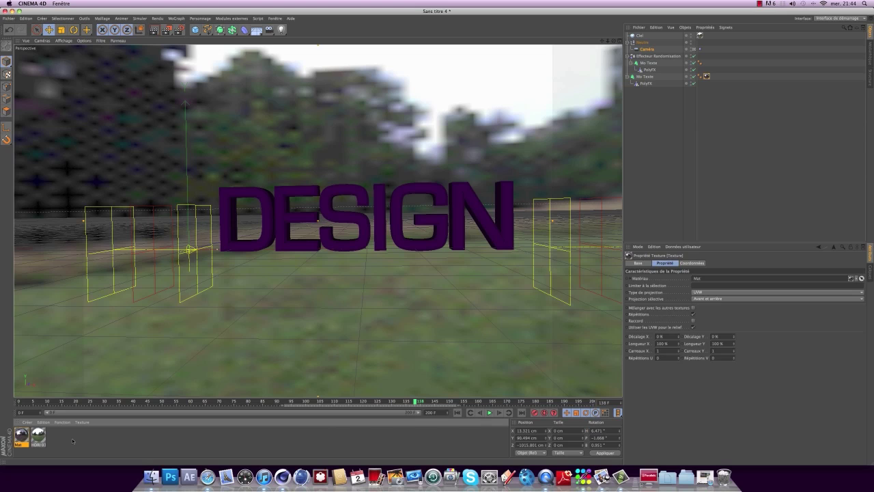
# Create a second material in the default light grey and enable its reflection at 29% intensity.
pyautogui.doubleClick(73, 440)
pyautogui.doubleClick(21, 435)
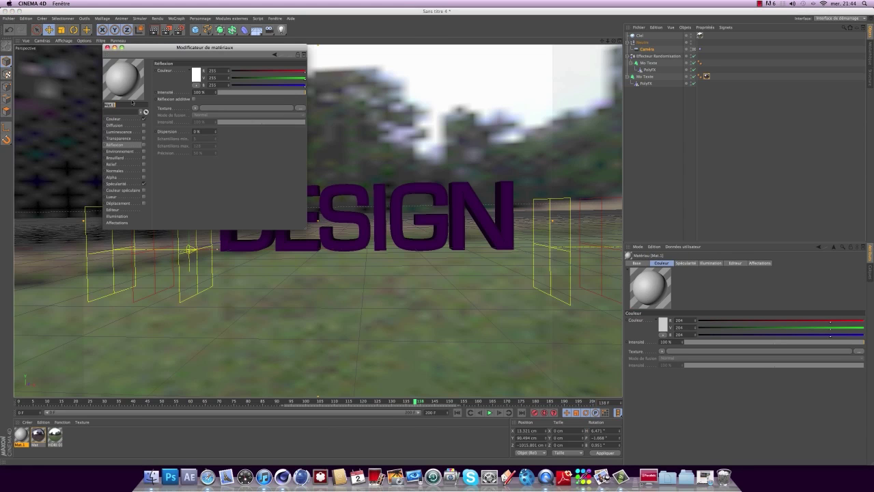
pyautogui.click(143, 145)
pyautogui.moveTo(232, 93); pyautogui.dragTo(243, 94)
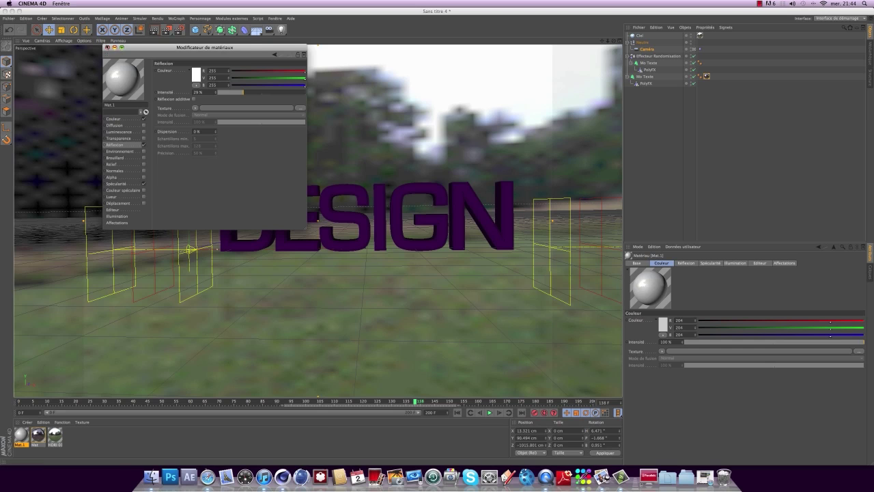
pyautogui.click(107, 47)
# Apply the light grey material to the DESIGN text and restrict it to selection C1.
pyautogui.moveTo(18, 432); pyautogui.dragTo(286, 239)
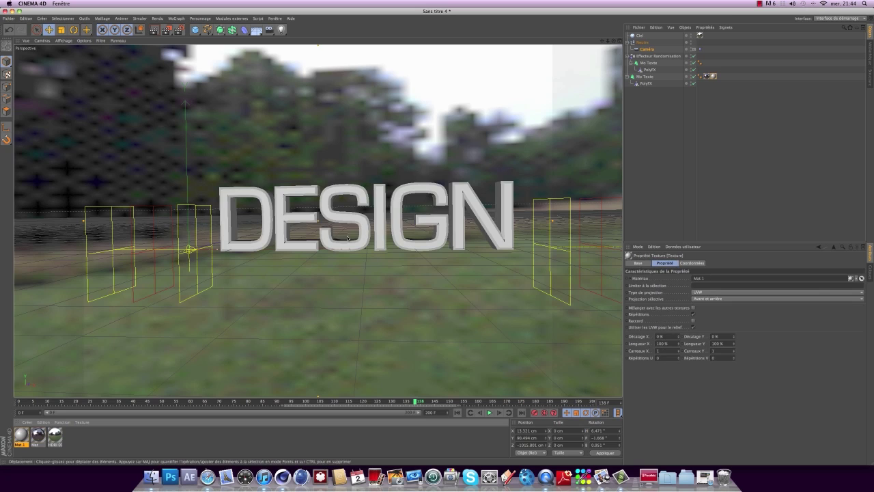
pyautogui.click(645, 76)
pyautogui.click(714, 77)
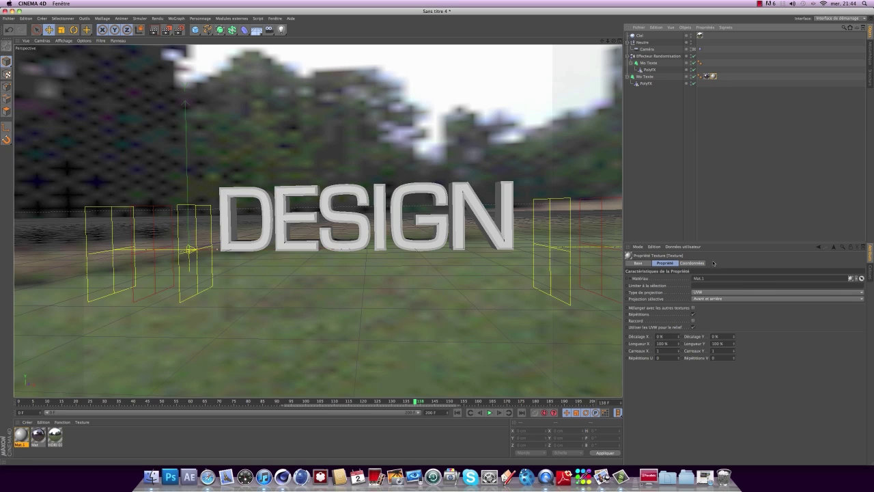
pyautogui.click(710, 284)
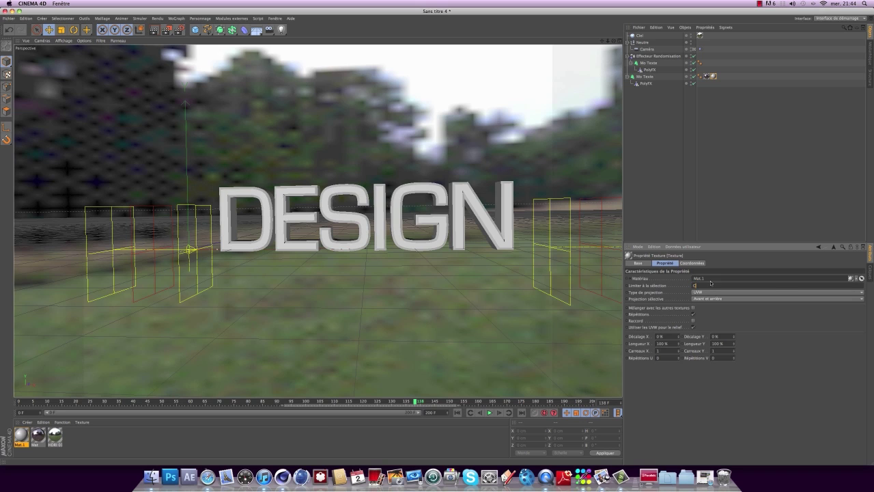
pyautogui.write('C1')
pyautogui.press('Return')
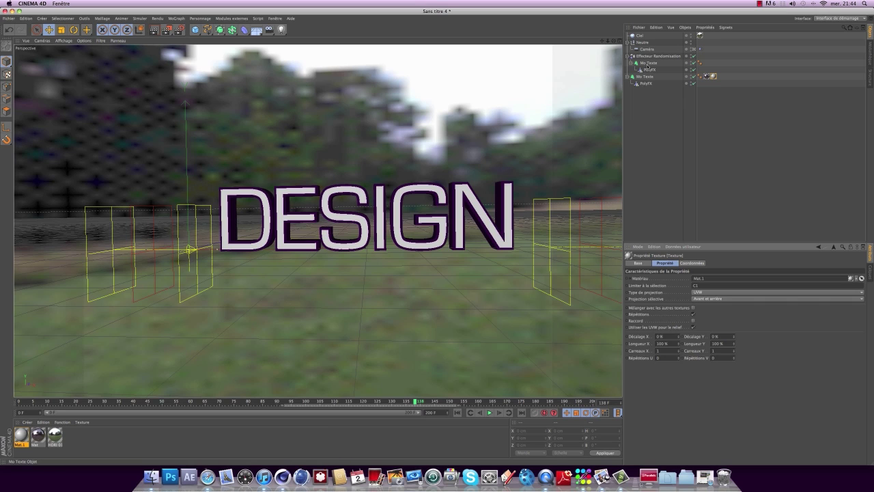
# Apply the purple and light grey materials to the IMPACTII text and restrict the light grey one to selection C1.
pyautogui.click(648, 63)
pyautogui.moveTo(415, 401); pyautogui.dragTo(303, 402)
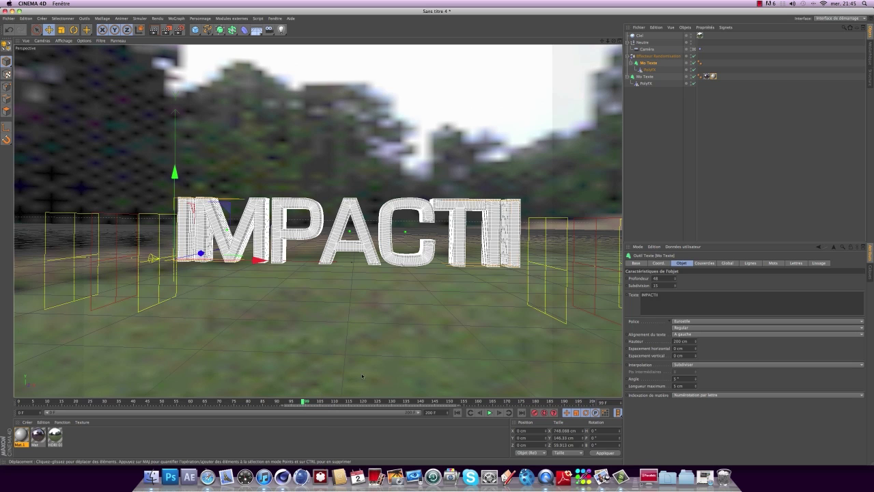
pyautogui.moveTo(35, 439); pyautogui.dragTo(195, 231)
pyautogui.moveTo(22, 435); pyautogui.dragTo(247, 231)
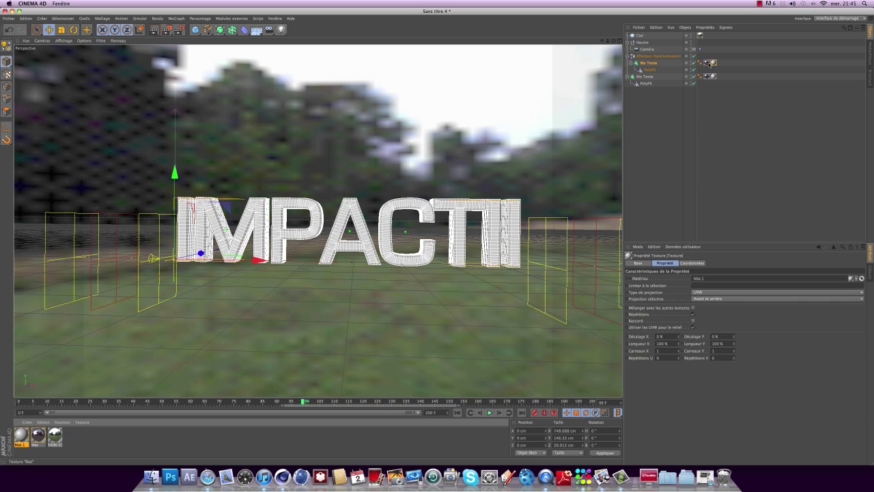
pyautogui.click(703, 285)
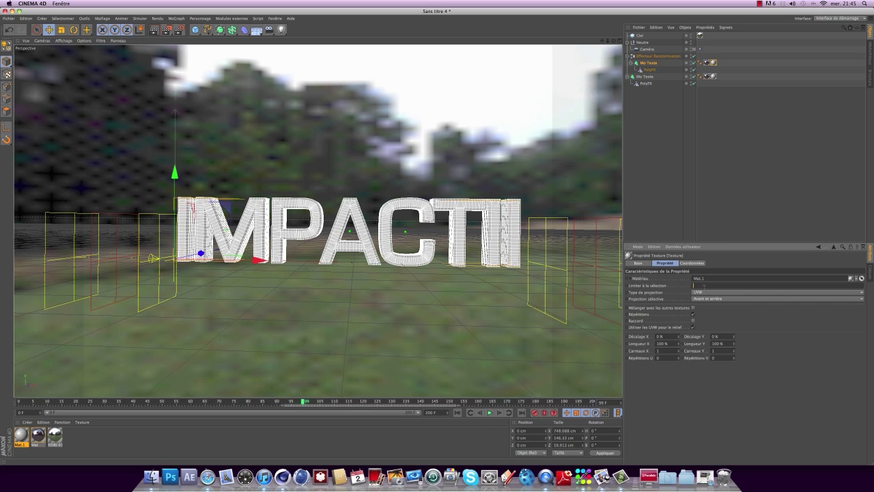
pyautogui.press('Return')
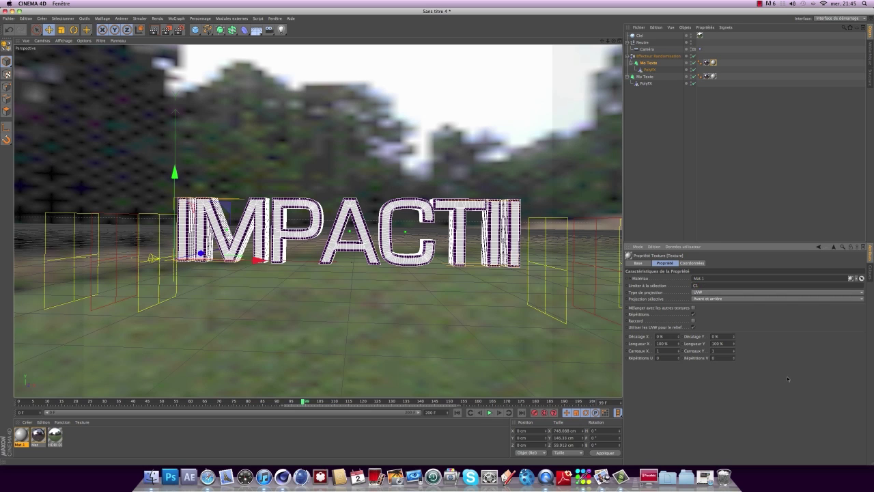
# Add an omni light above and slightly in front of the DESIGN text, at about X 449, Y 540, Z -58 cm.
pyautogui.moveTo(303, 402); pyautogui.dragTo(447, 401)
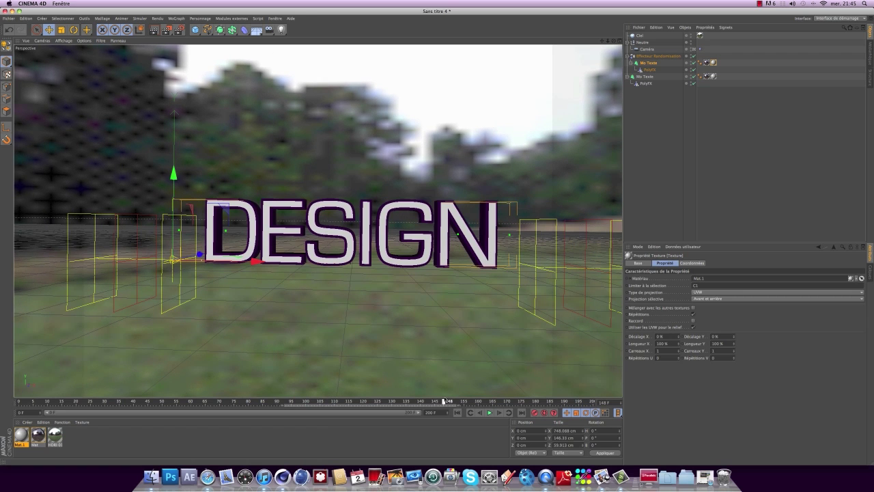
pyautogui.click(280, 29)
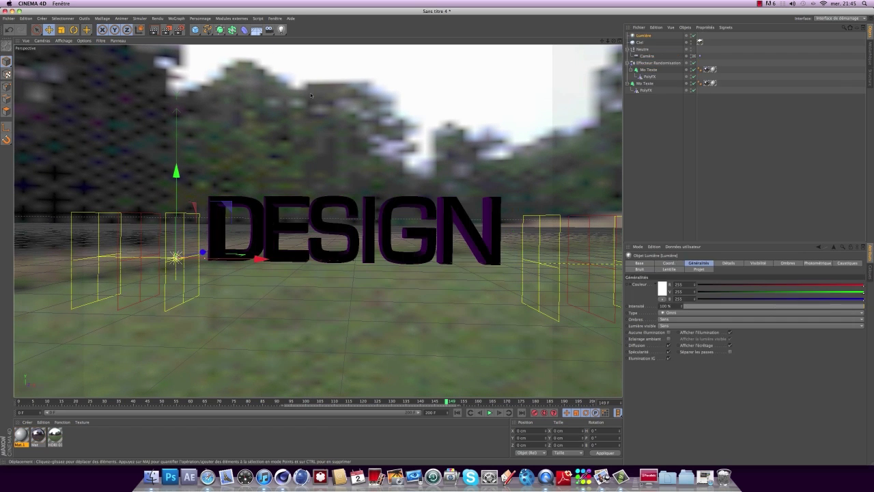
pyautogui.moveTo(176, 171); pyautogui.dragTo(175, 171)
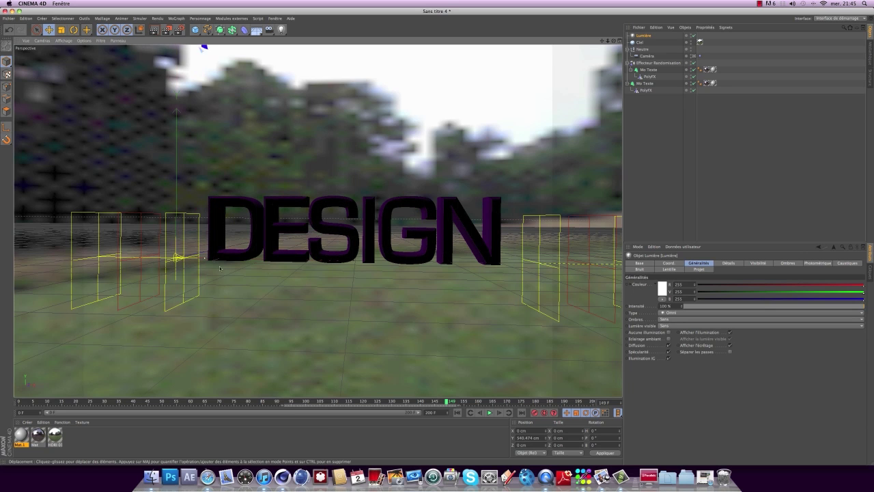
pyautogui.middleClick(208, 244)
pyautogui.moveTo(511, 130); pyautogui.dragTo(611, 130)
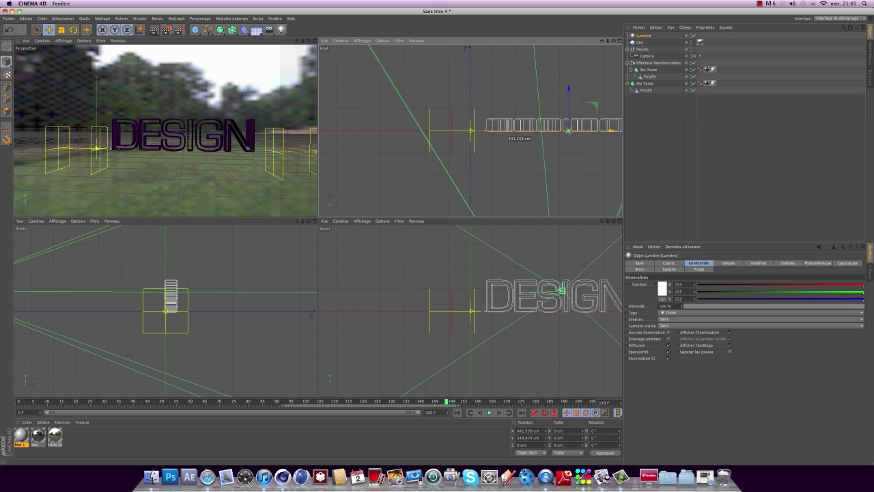
pyautogui.scroll(-5, 572, 283)
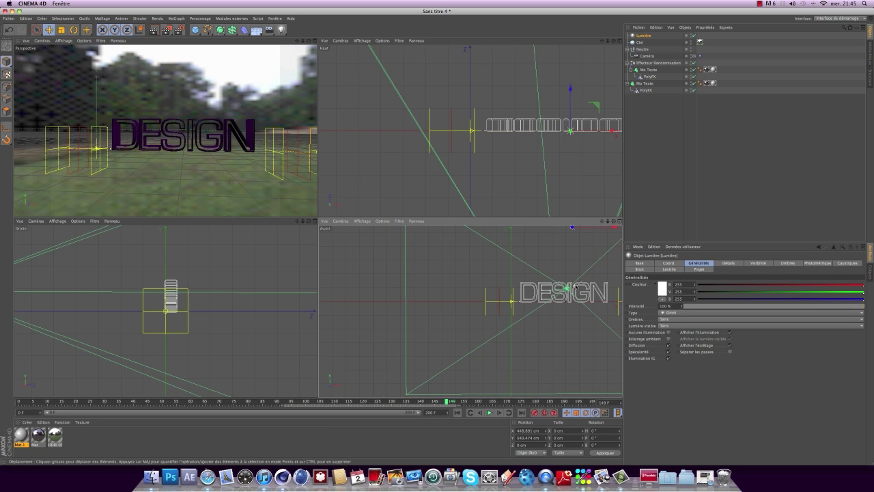
pyautogui.moveTo(603, 222); pyautogui.dragTo(446, 306)
pyautogui.moveTo(574, 101); pyautogui.dragTo(574, 114)
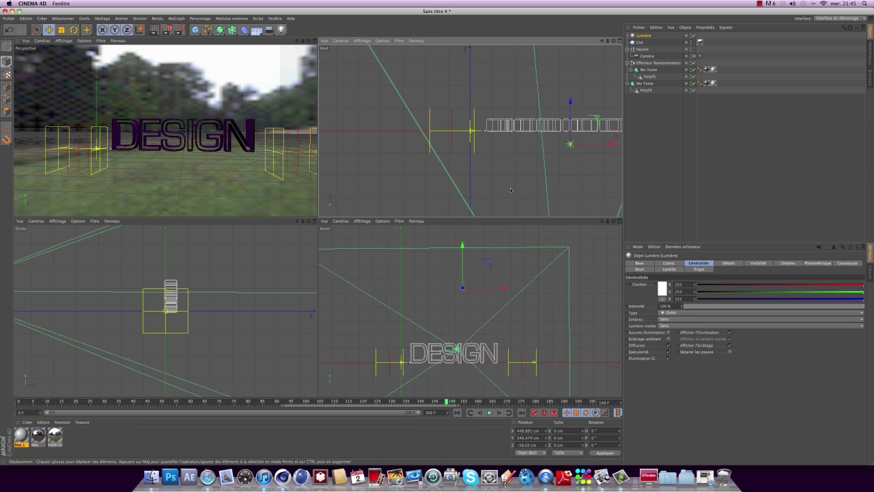
pyautogui.middleClick(223, 134)
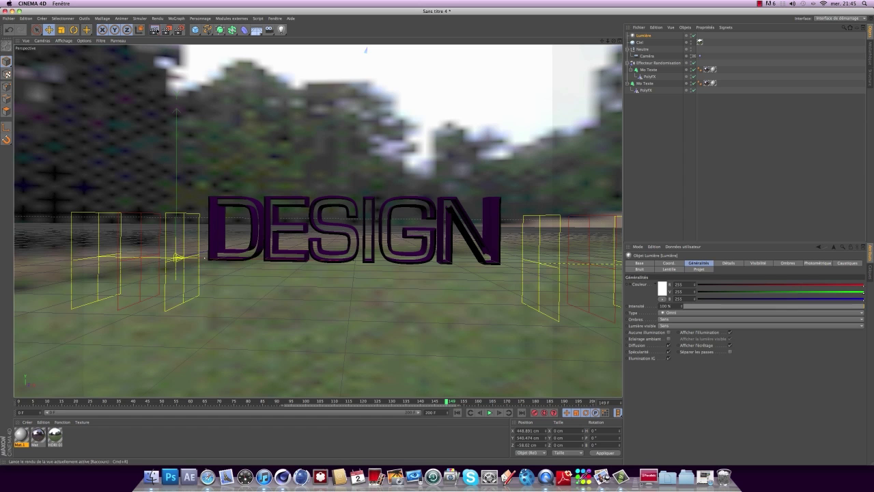
# Preview-render the lit DESIGN text in the view, and go back to the tumbling IMPACTII letters around frame 86.
pyautogui.click(154, 30)
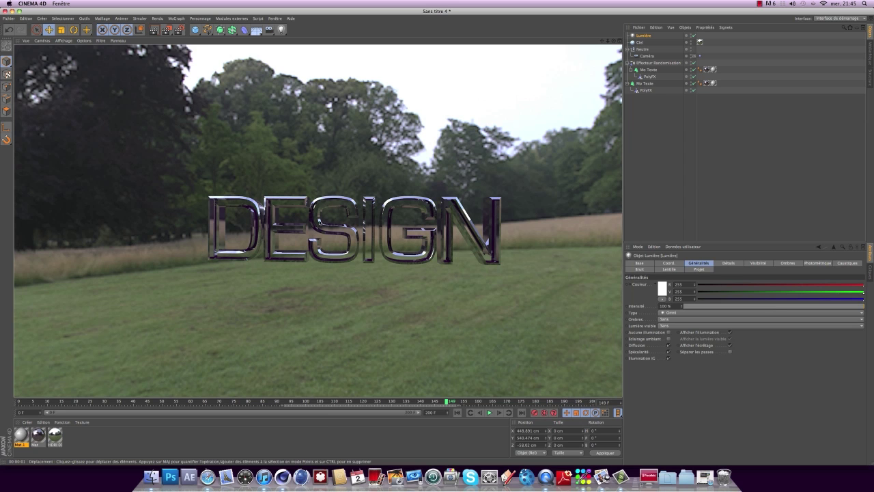
pyautogui.click(348, 307)
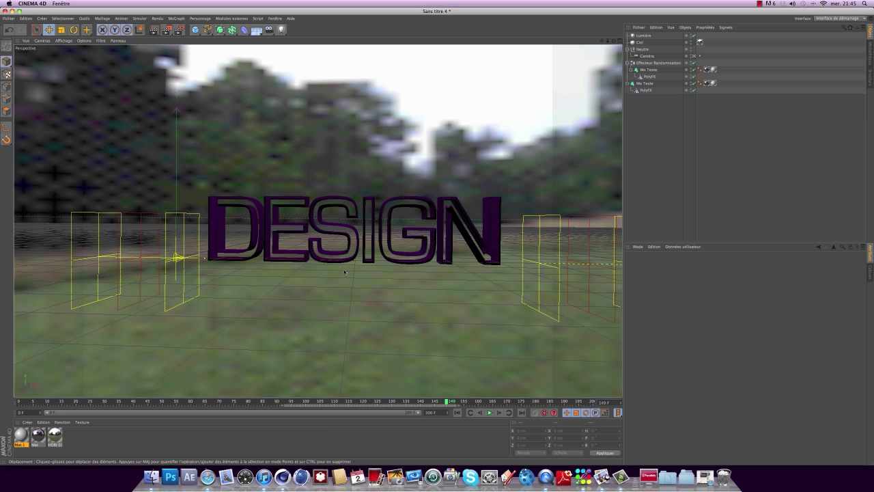
pyautogui.moveTo(448, 401); pyautogui.dragTo(265, 415)
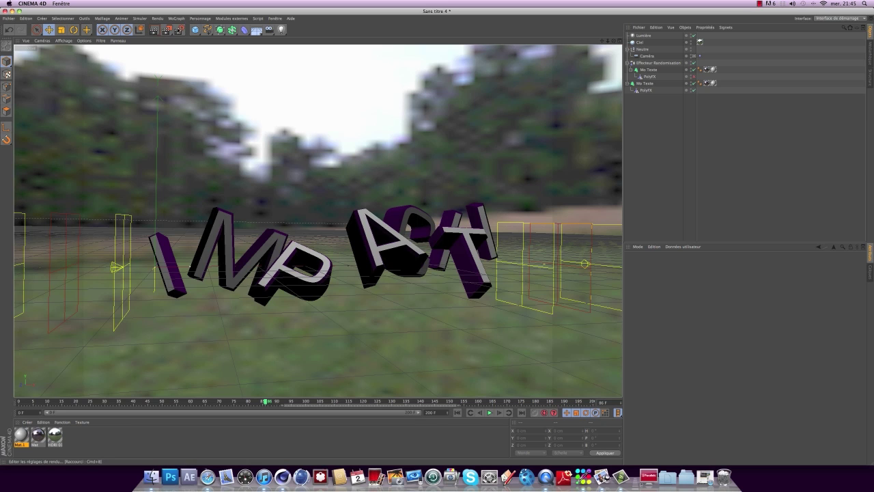
# Add Global Illumination to the render settings, with irradiance cache stochastic samples and record density both set to low (Basse).
pyautogui.click(179, 31)
pyautogui.click(164, 170)
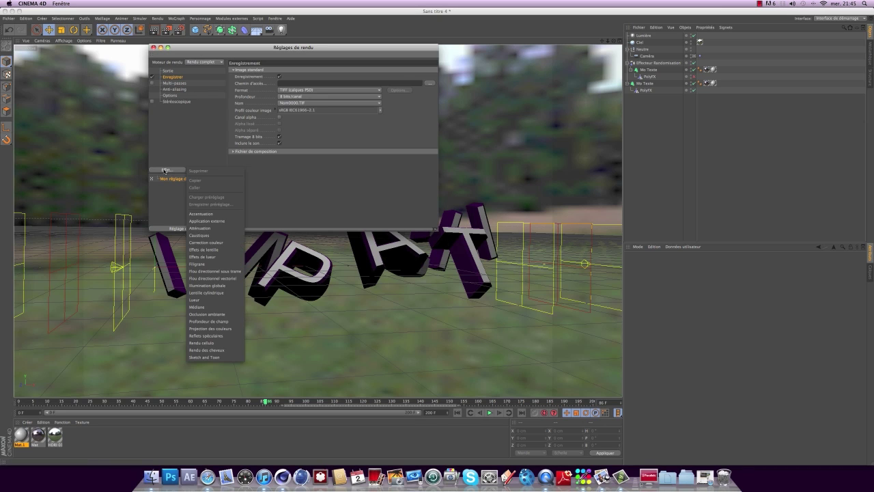
pyautogui.click(216, 285)
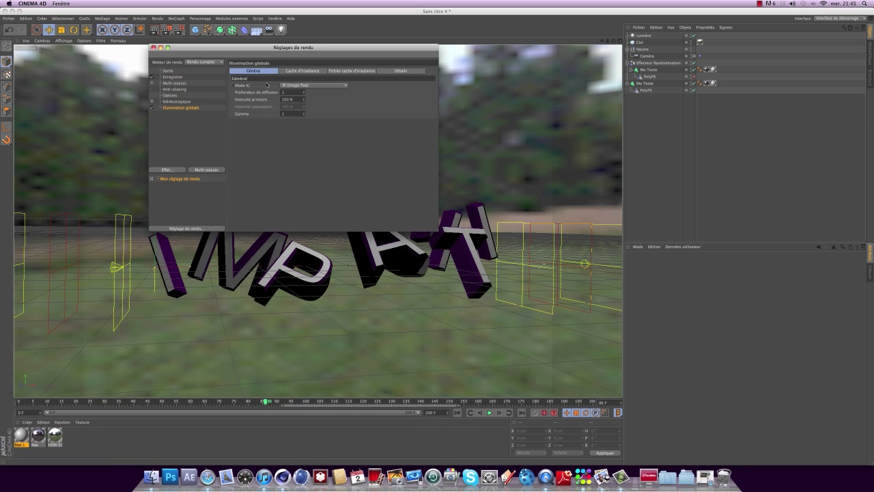
pyautogui.click(294, 72)
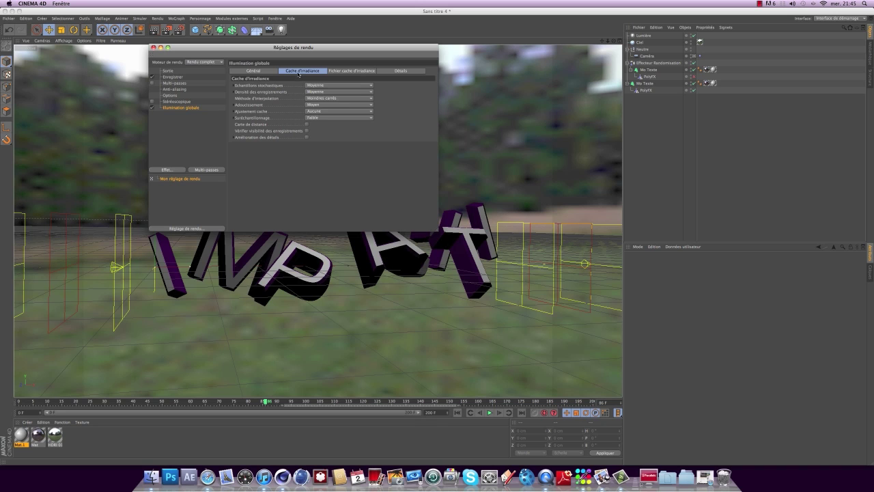
pyautogui.click(328, 86)
pyautogui.click(313, 106)
pyautogui.click(321, 92)
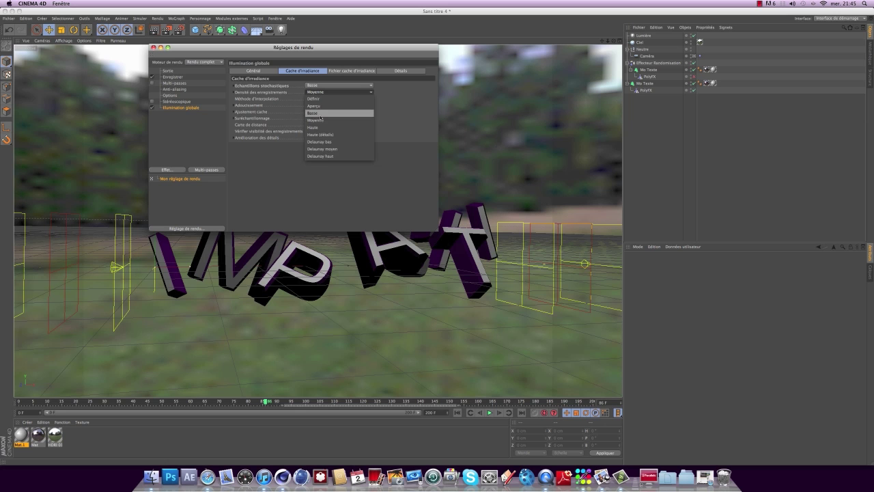
pyautogui.click(314, 112)
pyautogui.click(153, 48)
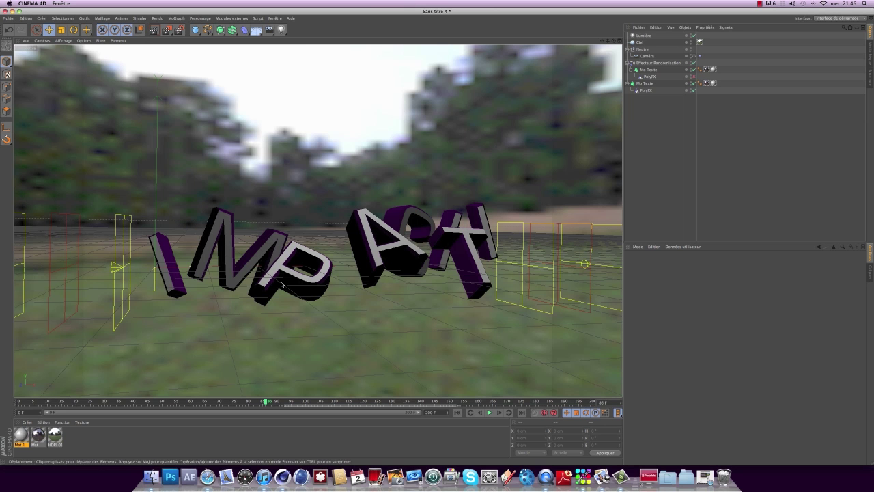
# Preview-render the view with Global Illumination around frame 85 and again at frame 113 during the text transition.
pyautogui.moveTo(265, 401)
pyautogui.mouseDown()
pyautogui.moveTo(254, 401)
pyautogui.moveTo(265, 402)
pyautogui.mouseUp()
pyautogui.click(154, 30)
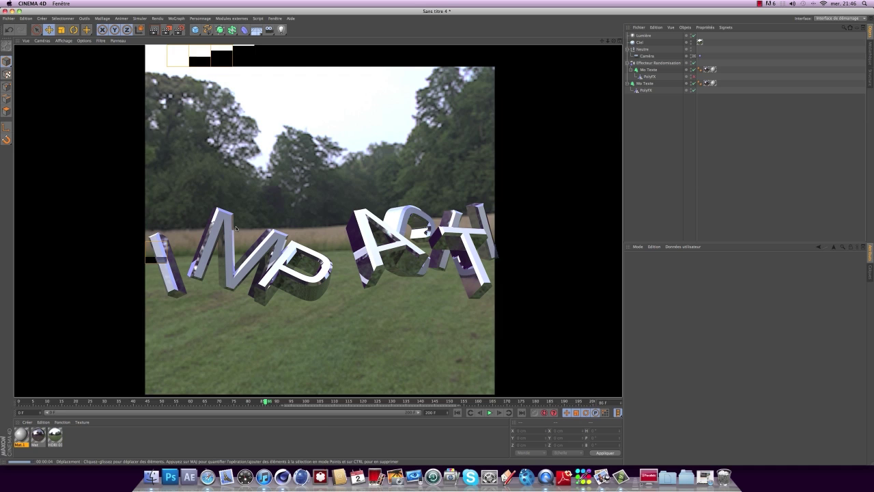
pyautogui.click(261, 403)
pyautogui.moveTo(265, 403); pyautogui.dragTo(343, 403)
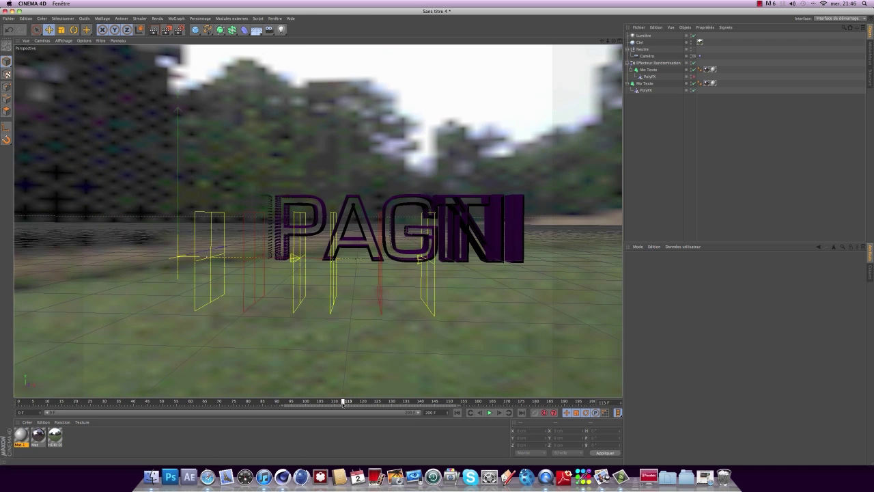
pyautogui.click(154, 29)
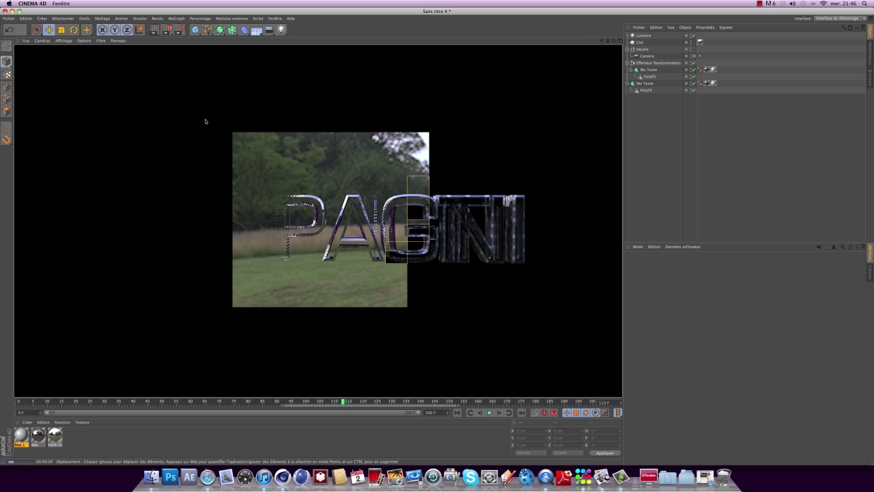
pyautogui.click(232, 242)
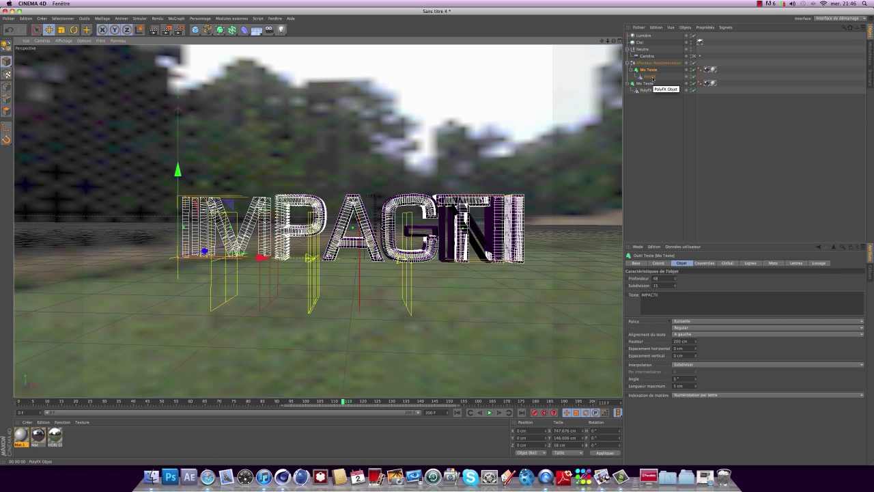
# Add a Random effector to the IMPACTII text's PolyFX and another to the DESIGN text's PolyFX.
pyautogui.click(650, 77)
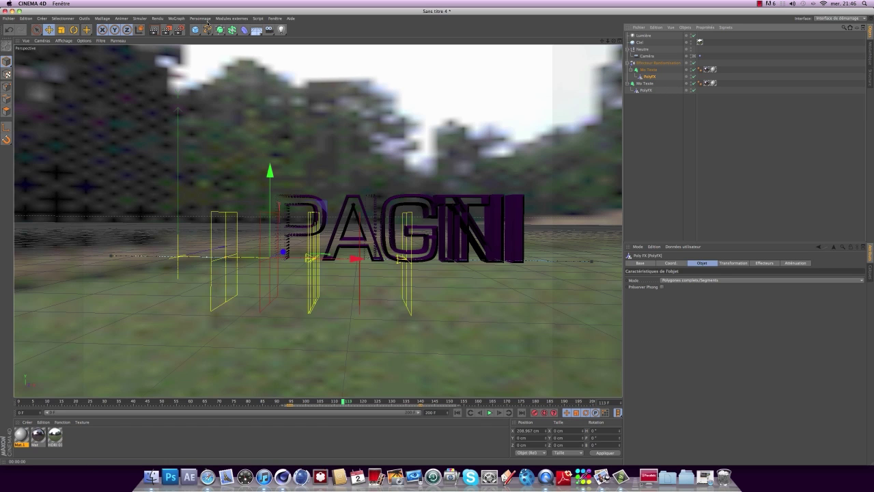
pyautogui.click(179, 18)
pyautogui.moveTo(205, 29)
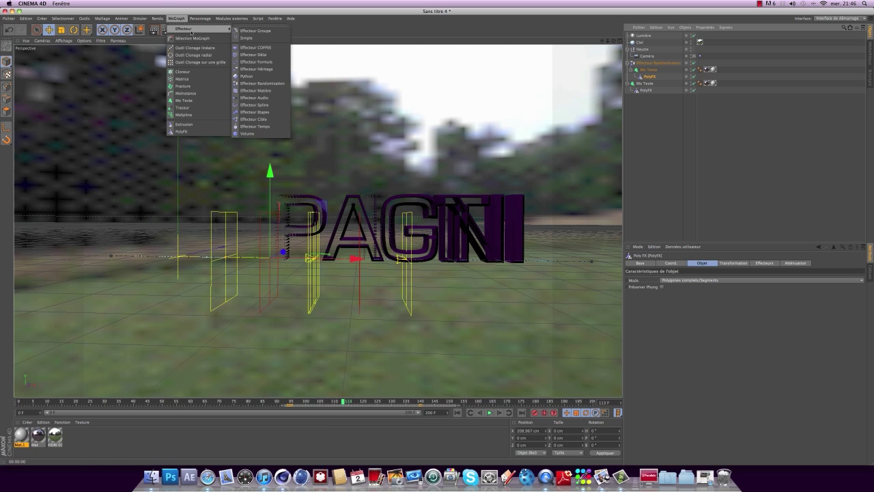
pyautogui.click(265, 85)
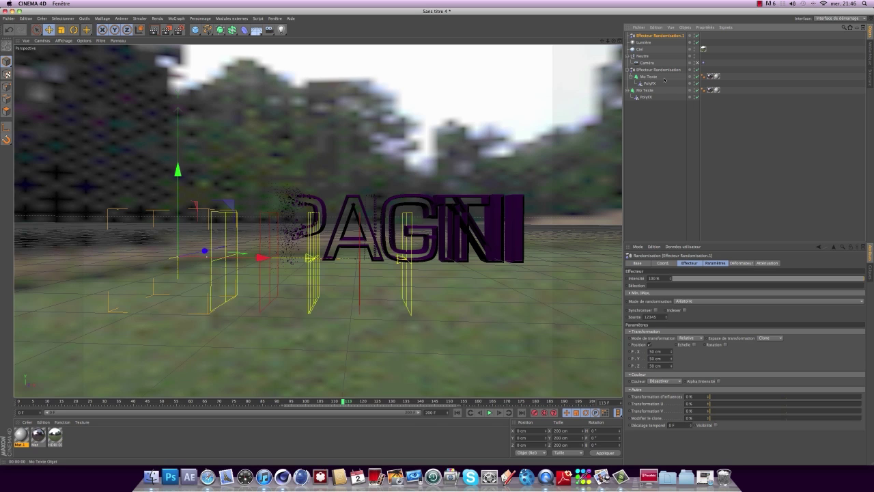
pyautogui.click(644, 97)
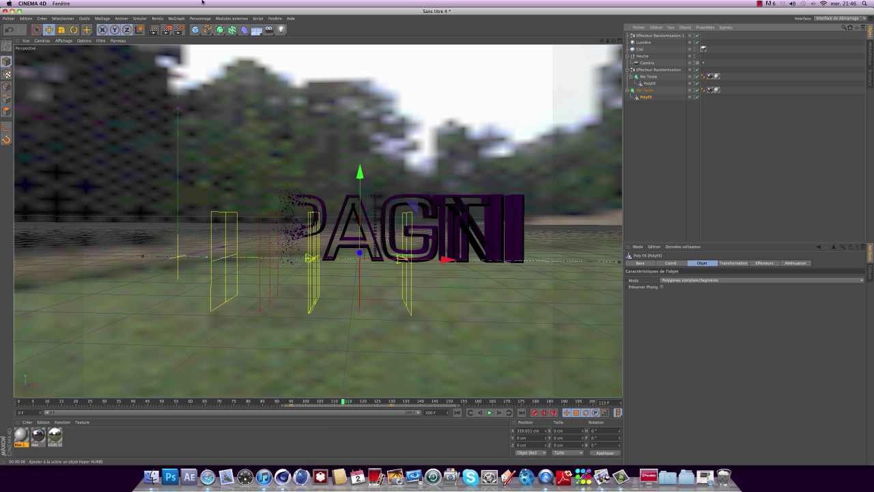
pyautogui.click(176, 19)
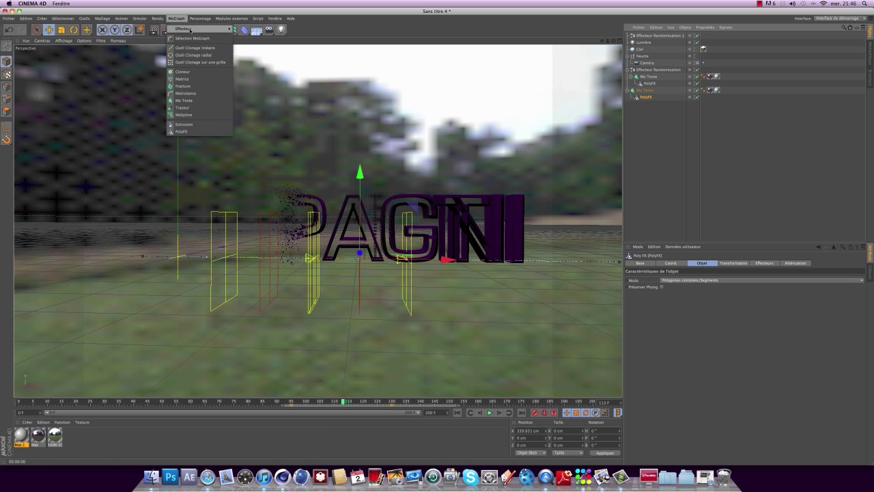
pyautogui.moveTo(204, 28)
pyautogui.click(263, 83)
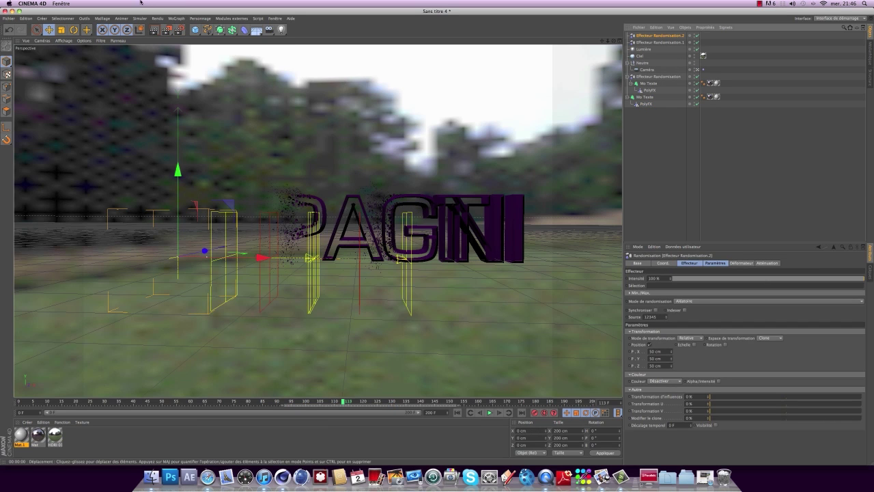
# Preview-render the scattering polygons at frame 113 in the view, and render frame 97 in the Picture Viewer.
pyautogui.click(154, 30)
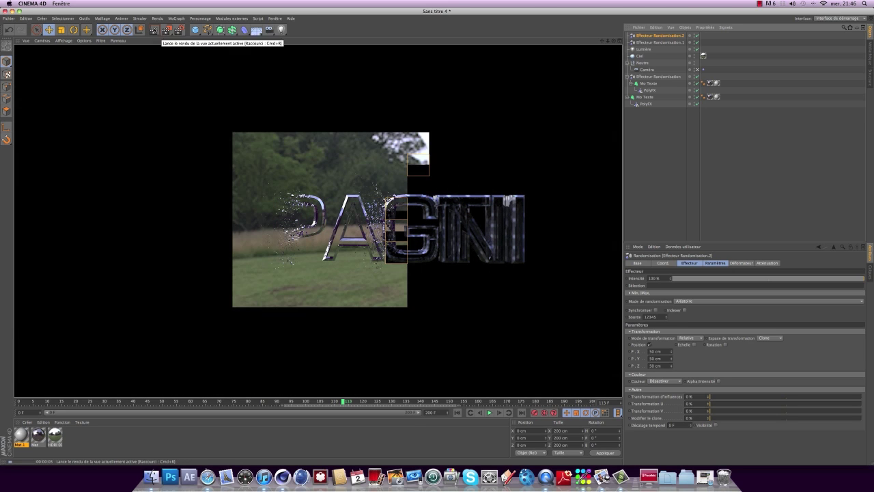
pyautogui.click(220, 152)
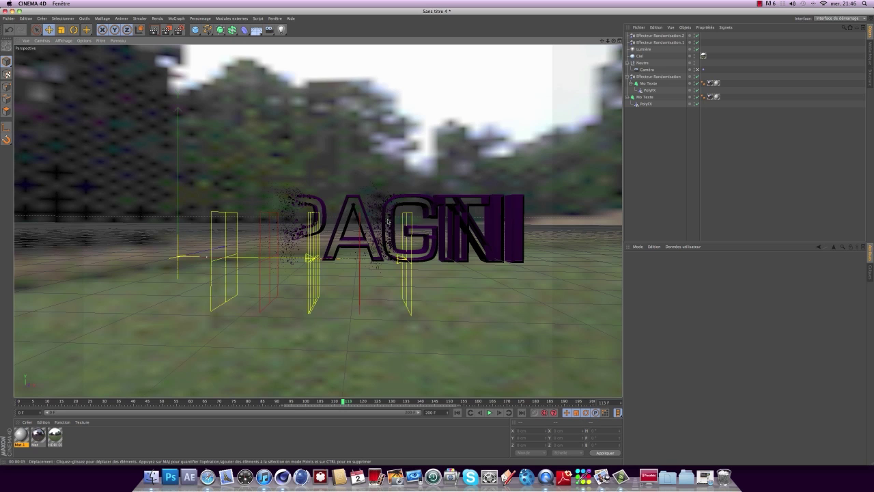
pyautogui.moveTo(345, 400); pyautogui.dragTo(298, 394)
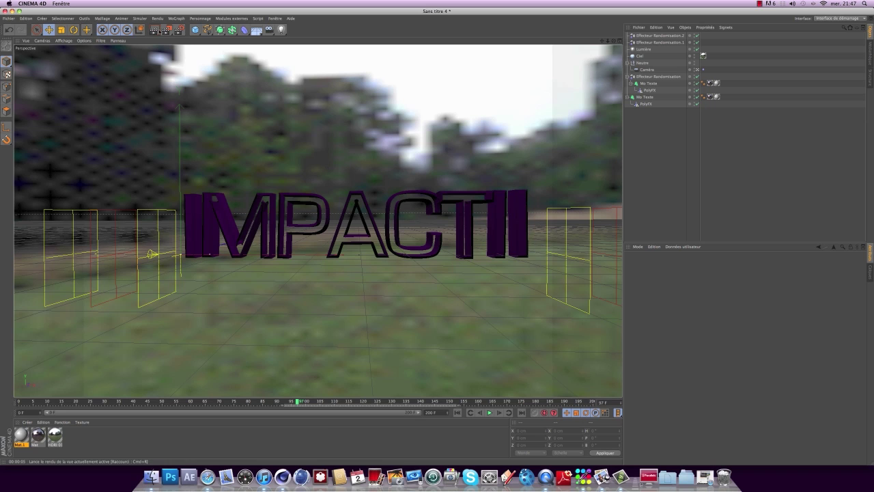
pyautogui.click(166, 30)
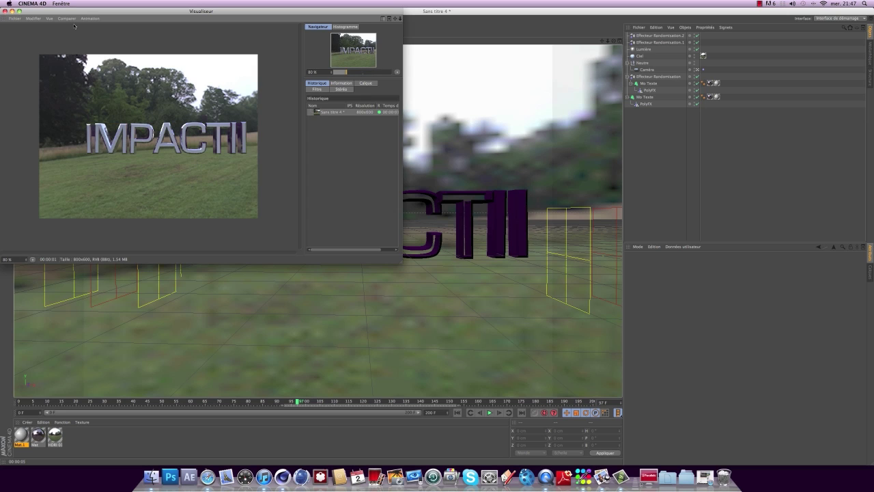
pyautogui.click(4, 12)
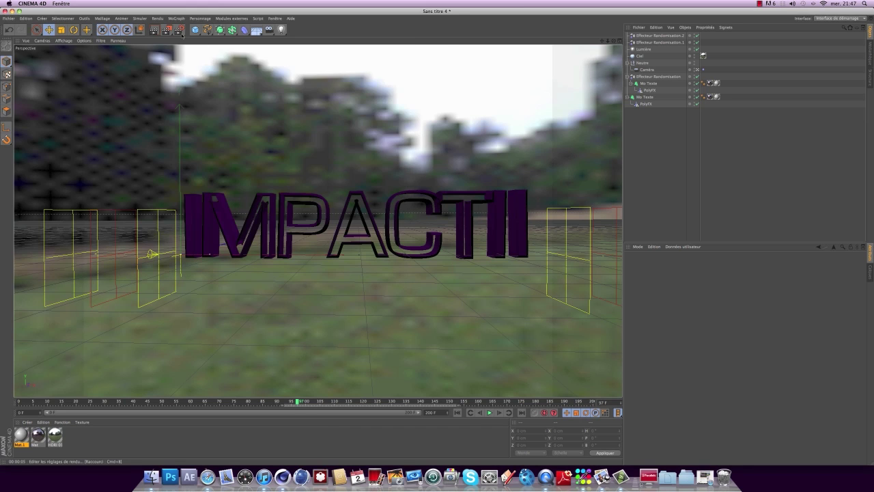
# Set the render output to the HDV/HDTV 720 29.97 preset and the frame range to all frames (Toutes les images).
pyautogui.click(179, 29)
pyautogui.click(168, 71)
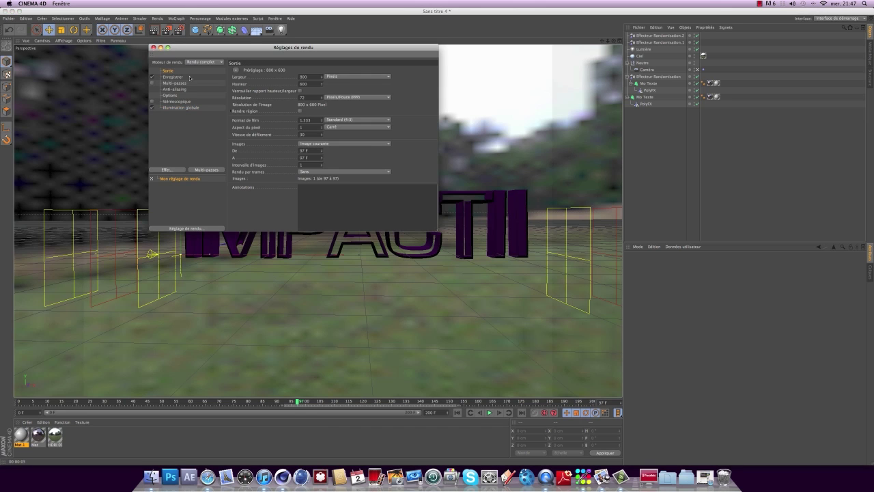
pyautogui.click(236, 71)
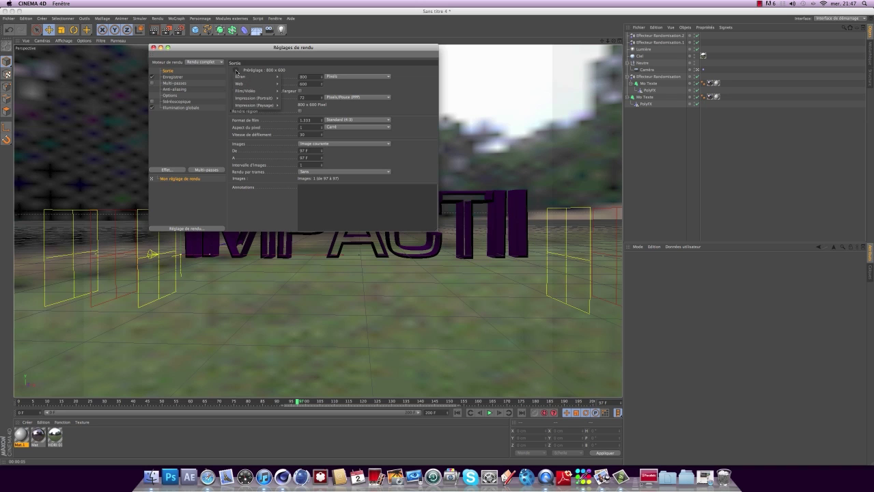
pyautogui.moveTo(258, 92)
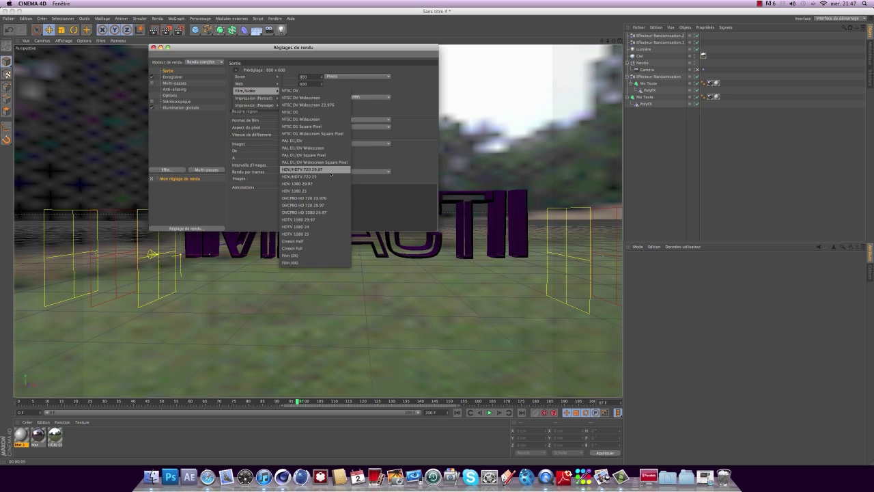
pyautogui.click(328, 172)
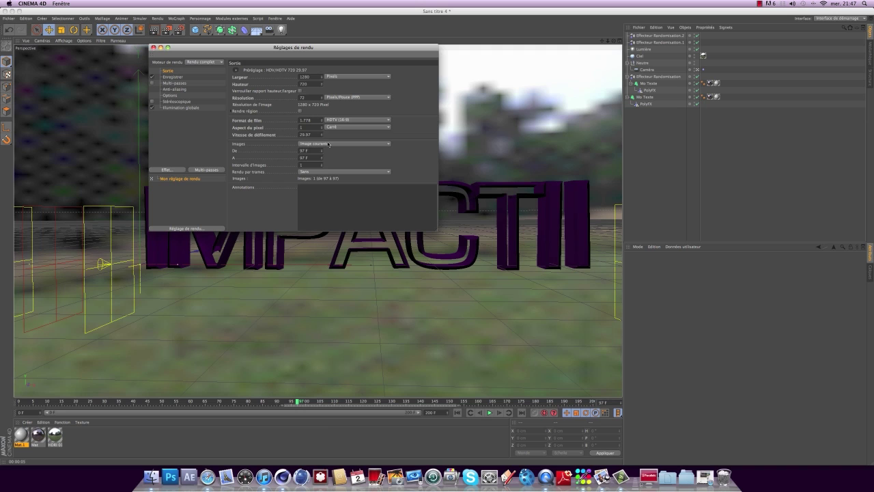
pyautogui.click(330, 144)
pyautogui.click(336, 166)
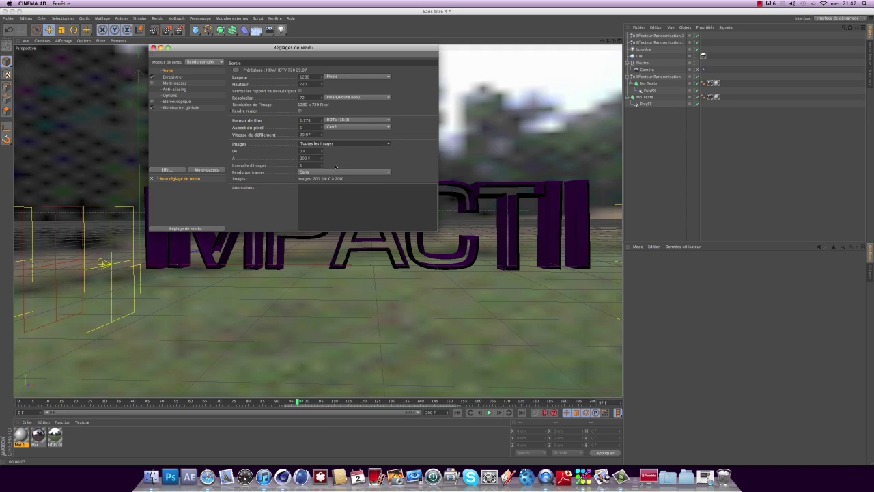
# Set the render anti-aliasing to Best (Au mieux) and close the render settings.
pyautogui.click(175, 89)
pyautogui.click(314, 70)
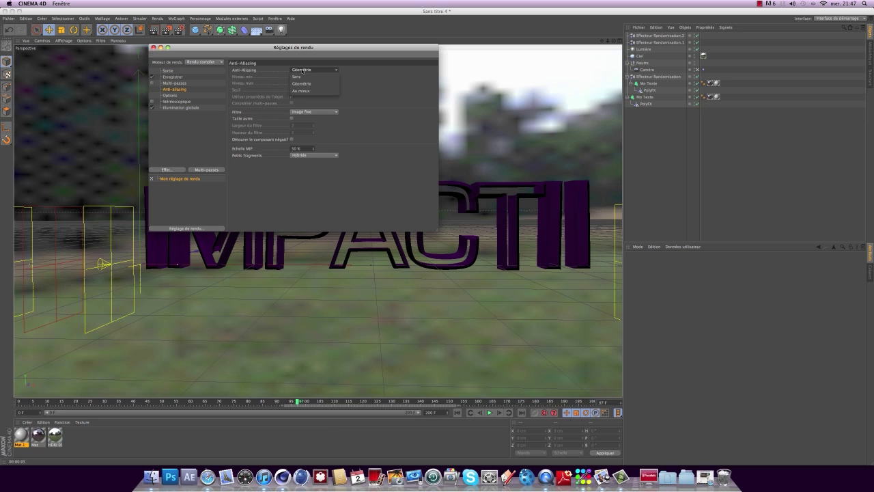
pyautogui.click(308, 90)
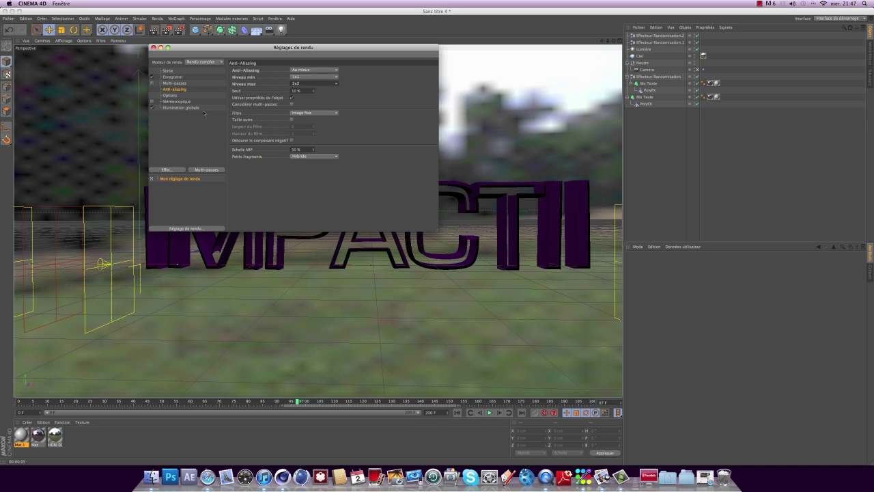
pyautogui.click(176, 127)
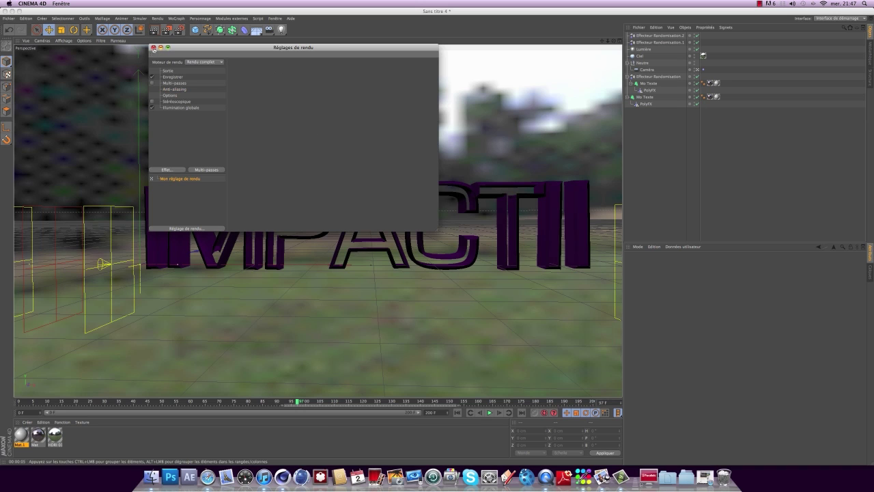
pyautogui.click(153, 48)
# Set the render's save format to QuickTime movie (Film QuickTime) and close the render settings.
pyautogui.click(179, 30)
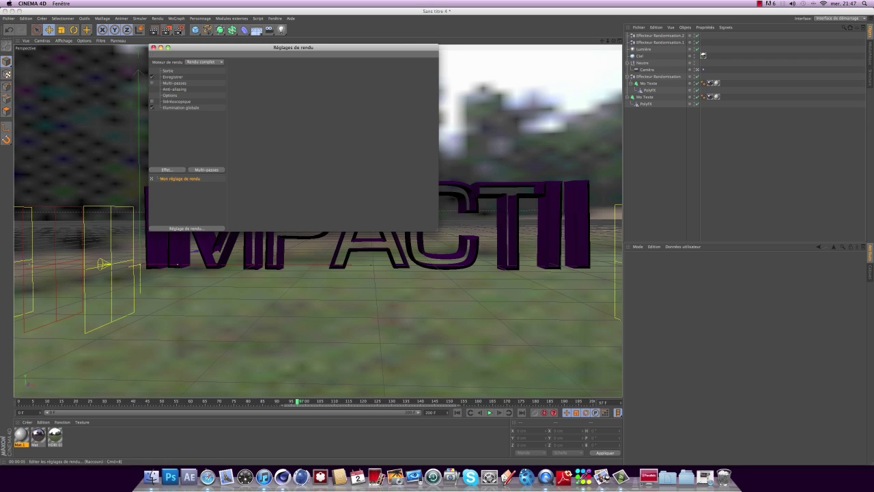
pyautogui.click(171, 77)
pyautogui.click(352, 90)
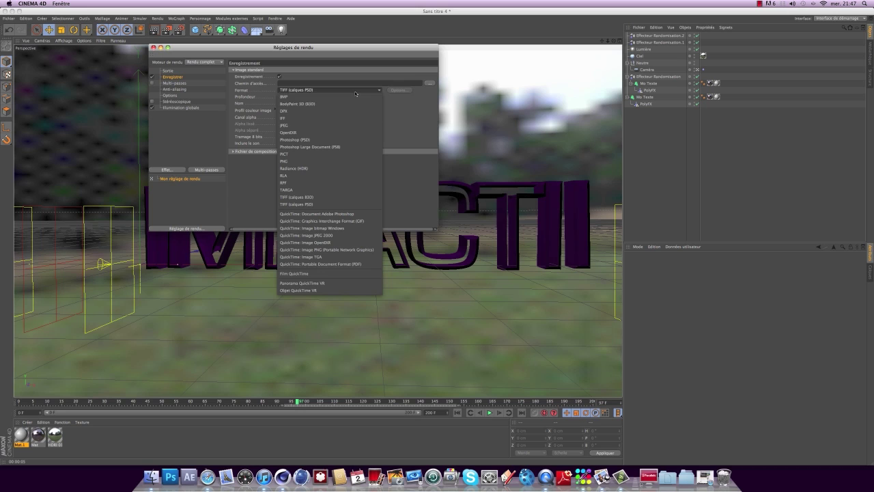
pyautogui.click(328, 274)
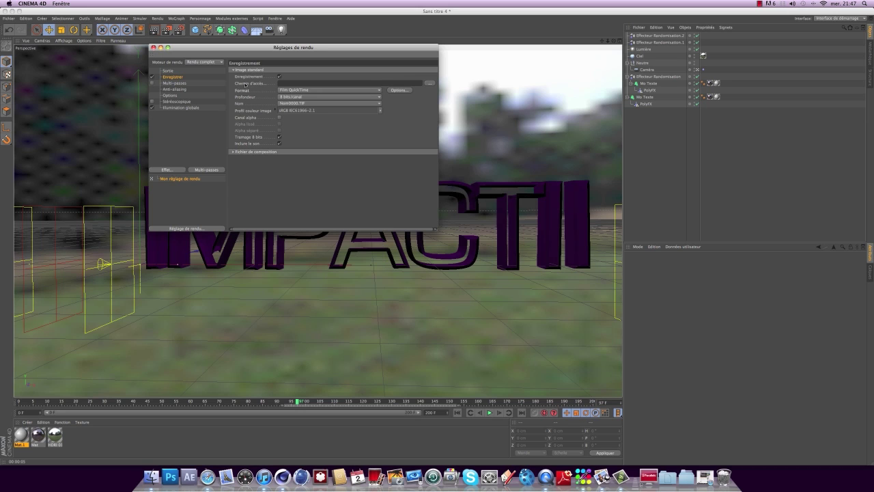
pyautogui.click(404, 83)
pyautogui.click(153, 48)
# Start rendering the full animation in the Picture Viewer, continuing without a save file name.
pyautogui.click(166, 29)
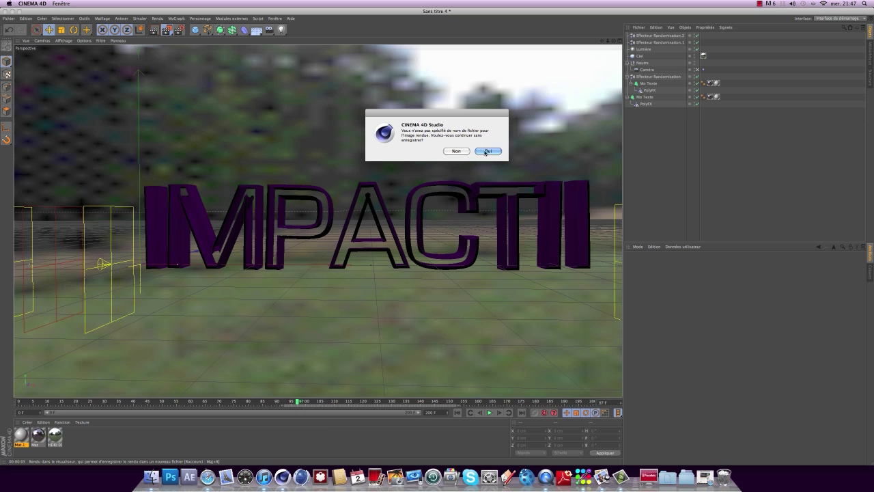
pyautogui.click(488, 151)
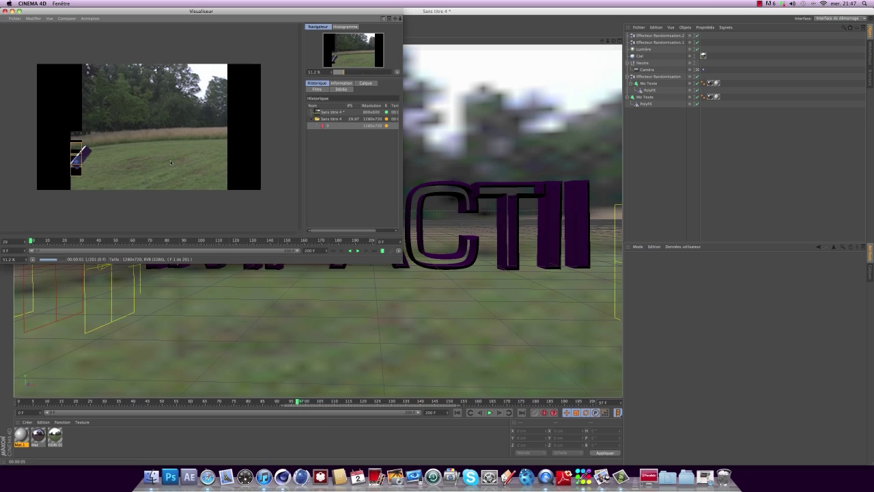
pyautogui.moveTo(155, 14); pyautogui.dragTo(289, 34)
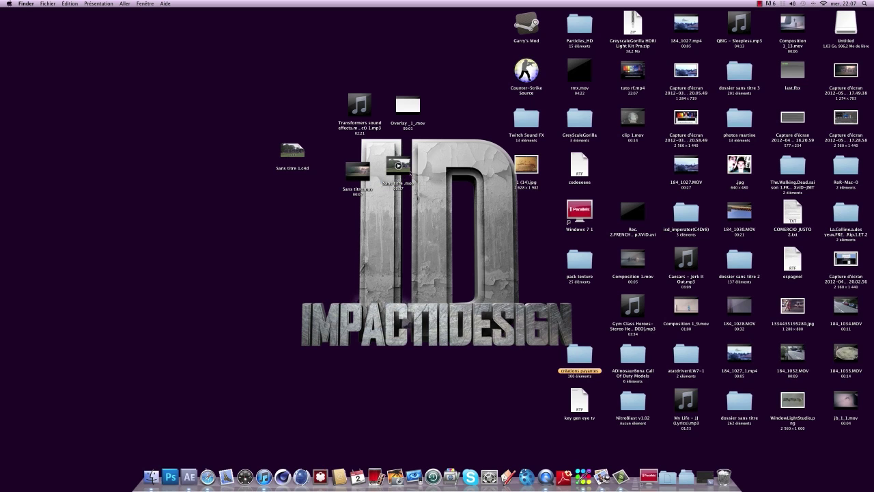
# Preview the rendered Sans titre .mov from the desktop, replay it from near the beginning, and close the preview.
pyautogui.press('space')
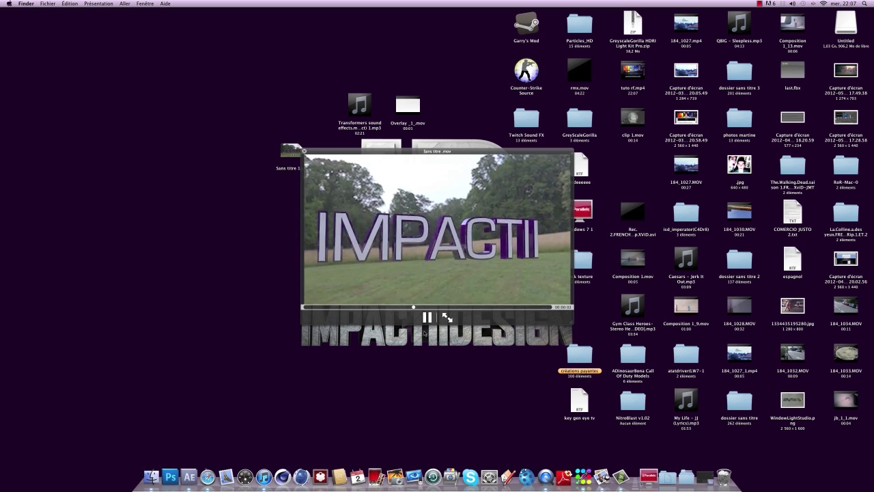
pyautogui.click(427, 318)
pyautogui.click(357, 307)
pyautogui.moveTo(345, 308); pyautogui.dragTo(299, 312)
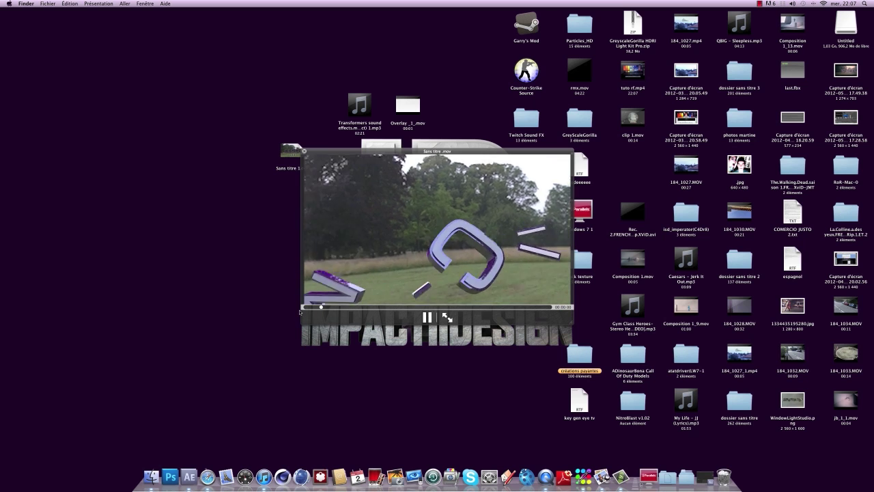
pyautogui.click(430, 320)
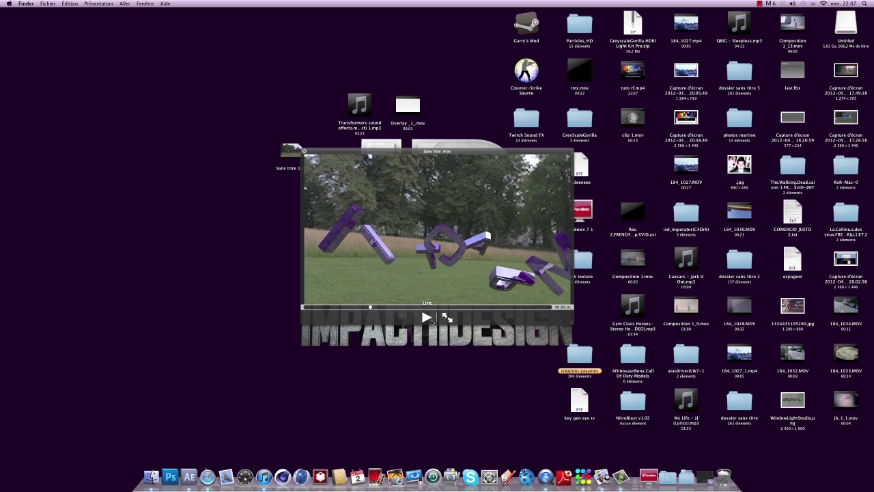
pyautogui.click(305, 151)
# Switch to After Effects, import the rendered Sans titre .mov from the desktop, and create a composition from it.
pyautogui.click(316, 257)
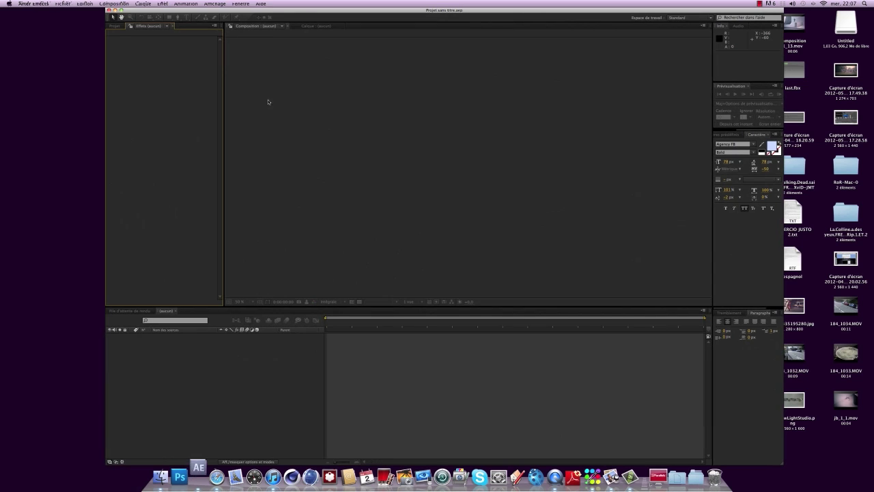
pyautogui.moveTo(265, 9); pyautogui.dragTo(278, 194)
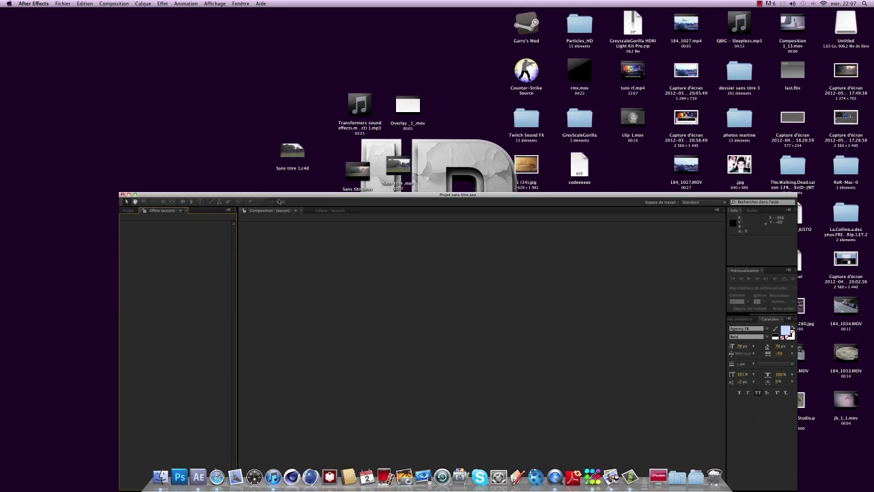
pyautogui.moveTo(398, 166); pyautogui.dragTo(163, 270)
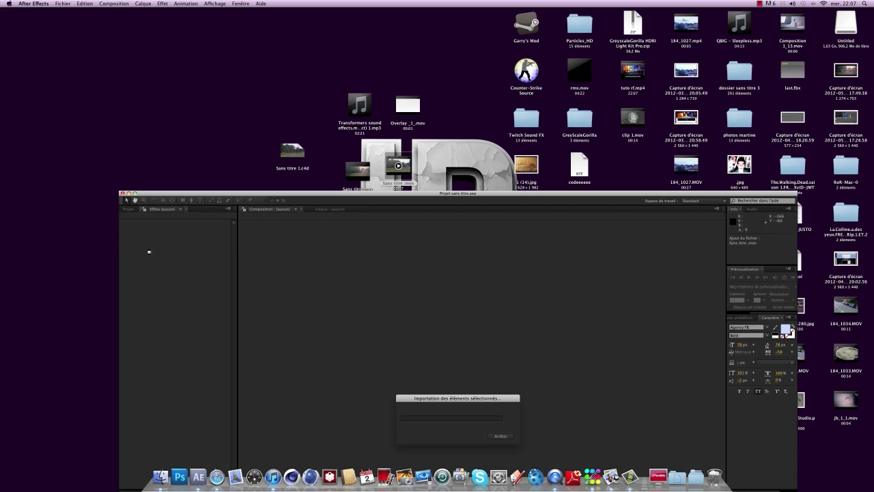
pyautogui.click(127, 212)
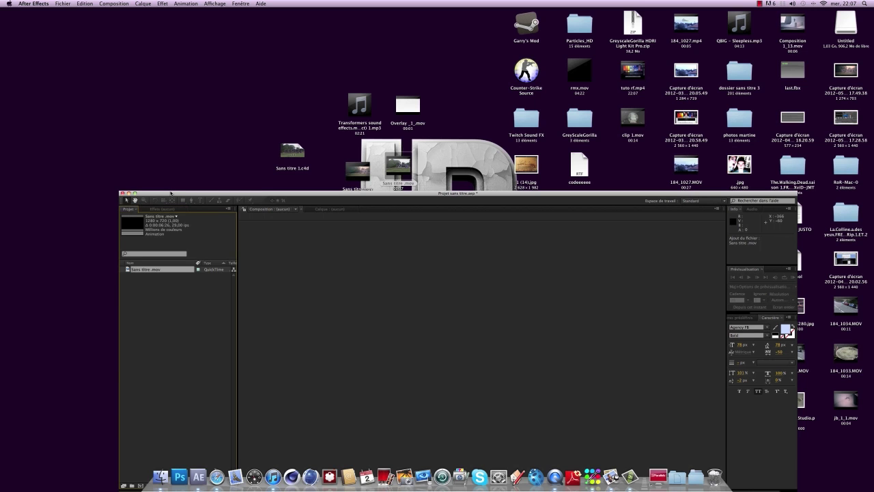
pyautogui.moveTo(170, 193); pyautogui.dragTo(152, 4)
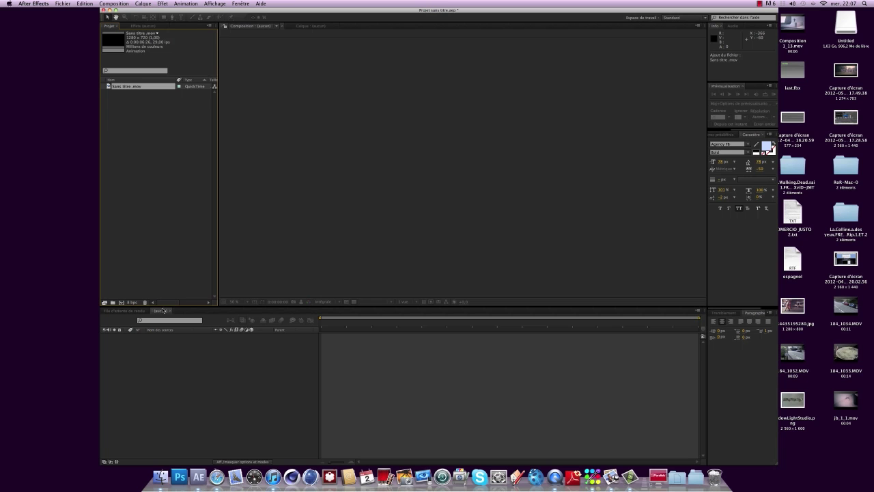
pyautogui.moveTo(117, 87); pyautogui.dragTo(158, 371)
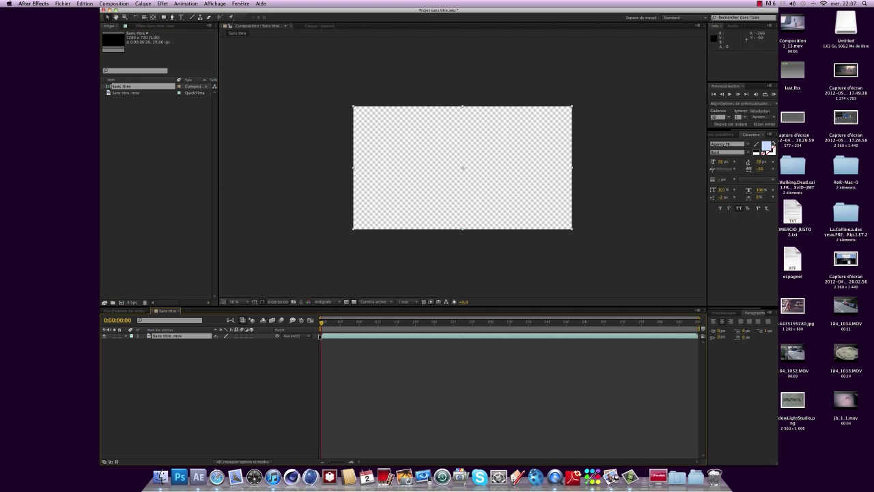
pyautogui.press('/')
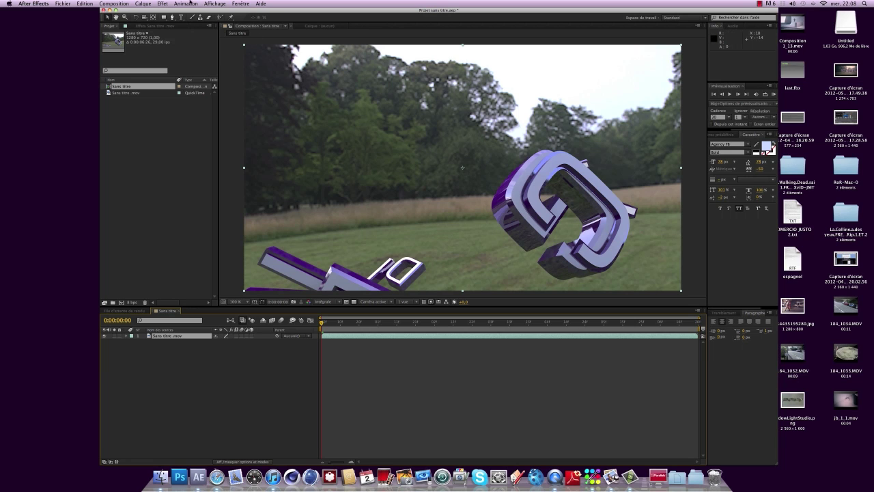
# Create a black 1280 x 720 px solid layer above the movie in the composition.
pyautogui.click(153, 3)
pyautogui.moveTo(152, 11)
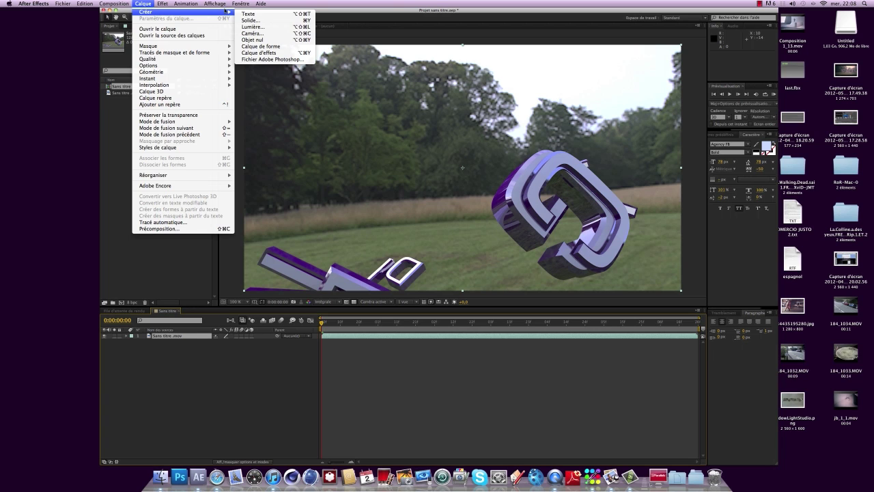
pyautogui.click(262, 24)
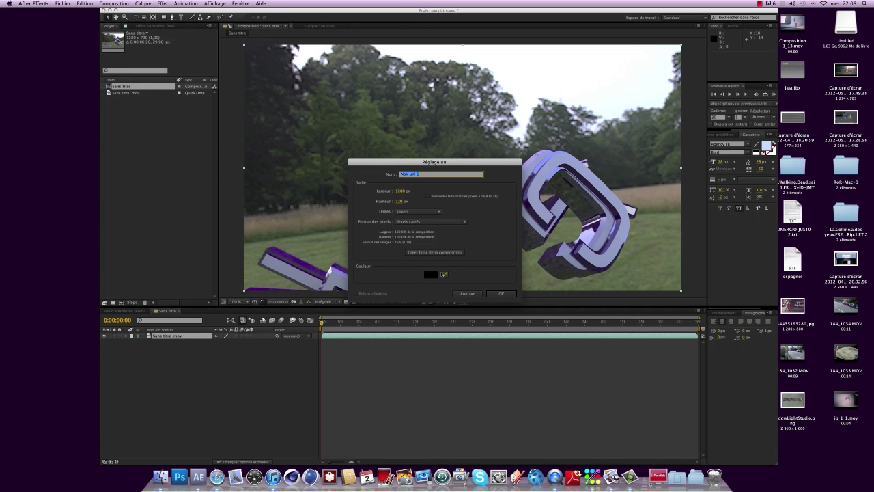
pyautogui.click(494, 294)
pyautogui.scroll(-2, 416, 167)
pyautogui.scroll(2, 416, 169)
pyautogui.scroll(-1, 416, 170)
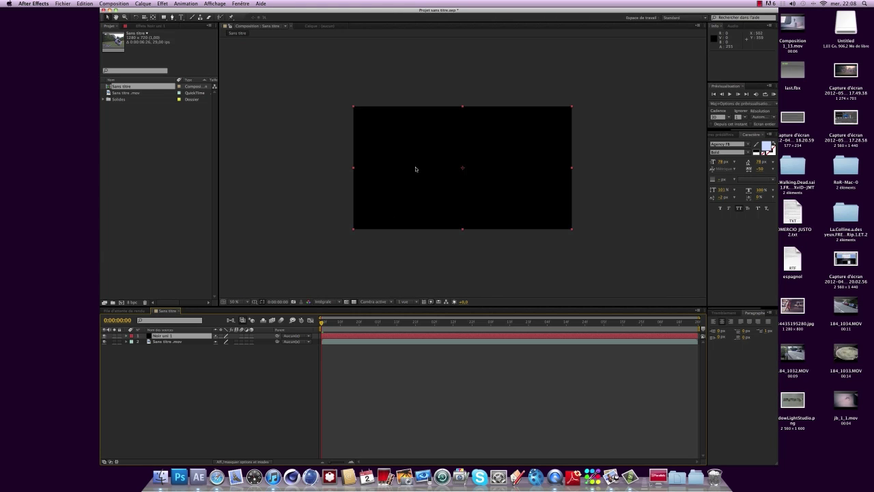
# Draw a rectangular mask about 520 px tall across the black solid's full width and set it to Subtract (Soustraction) to make letterbox bars.
pyautogui.click(163, 17)
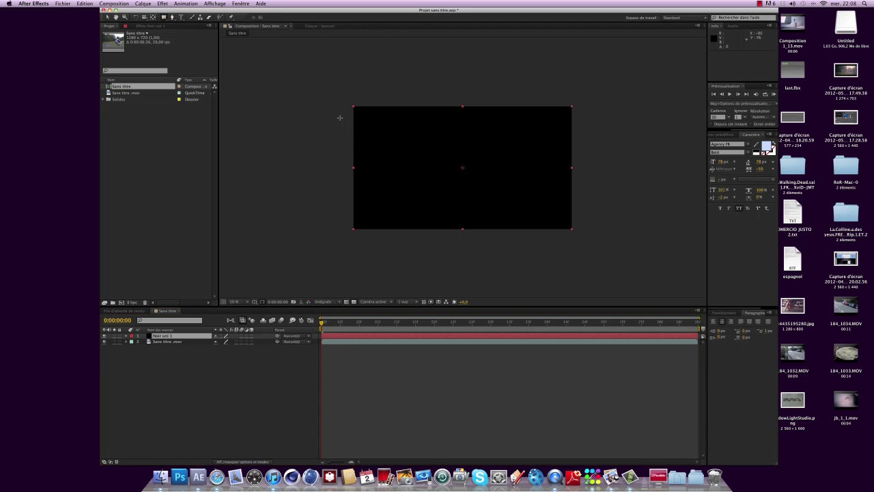
pyautogui.moveTo(338, 123)
pyautogui.mouseDown()
pyautogui.moveTo(589, 195)
pyautogui.moveTo(599, 213)
pyautogui.mouseUp()
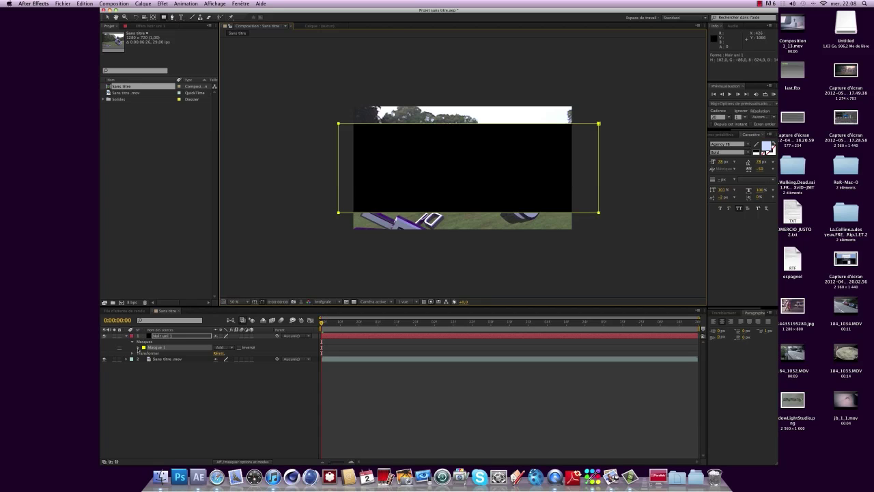
pyautogui.click(219, 348)
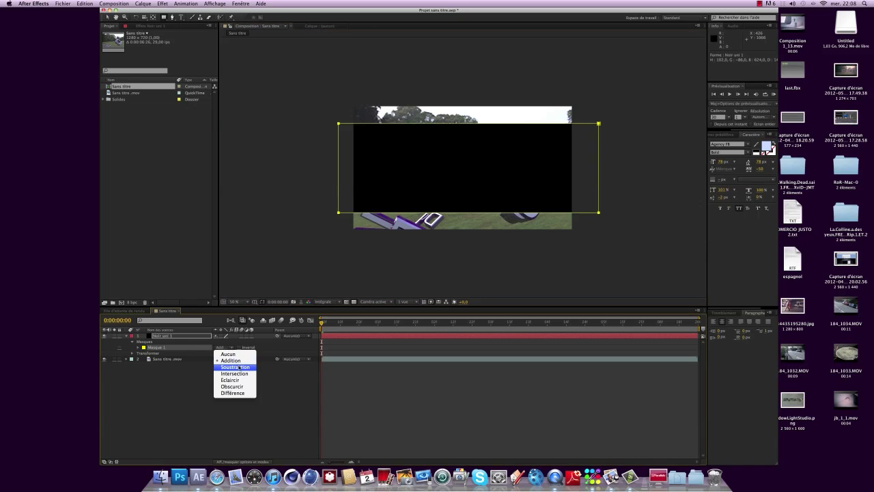
pyautogui.click(238, 367)
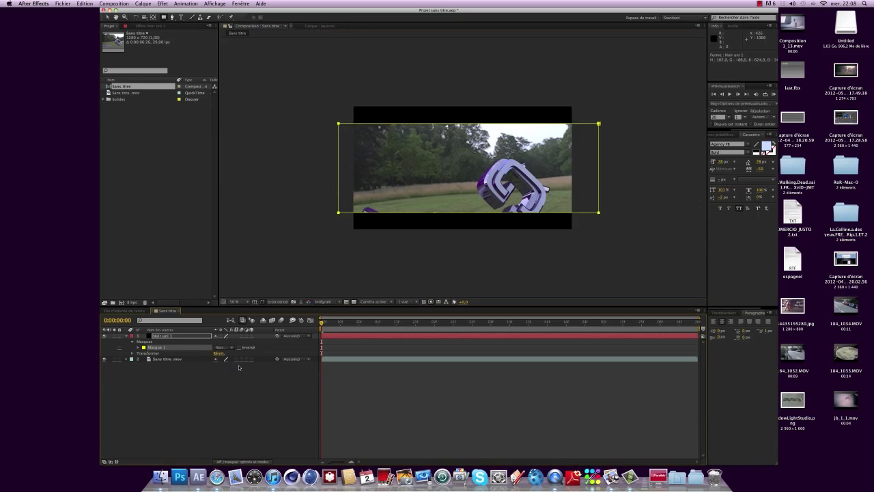
pyautogui.click(389, 245)
pyautogui.scroll(1, 415, 183)
pyautogui.scroll(-1, 450, 193)
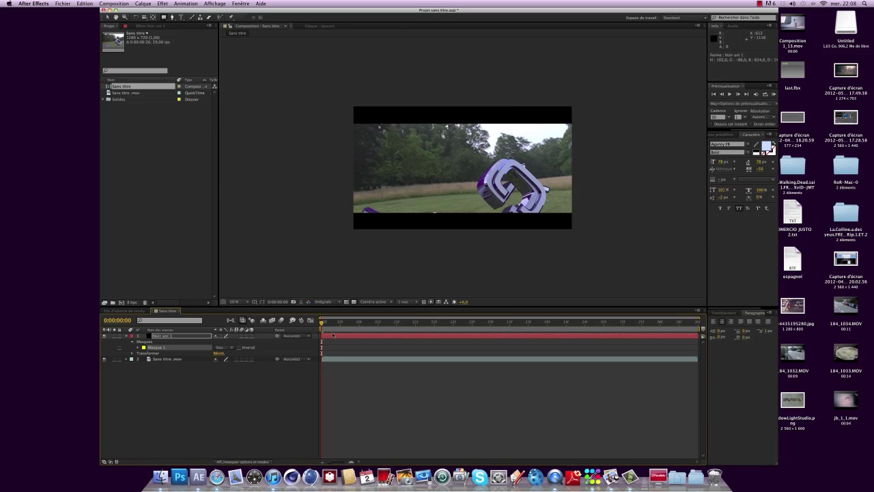
# Move the current time to 0:00:04:04, apply the Magic Bullet Looks effect to the Sans titre .mov layer, and open its look editor.
pyautogui.moveTo(323, 323); pyautogui.dragTo(547, 335)
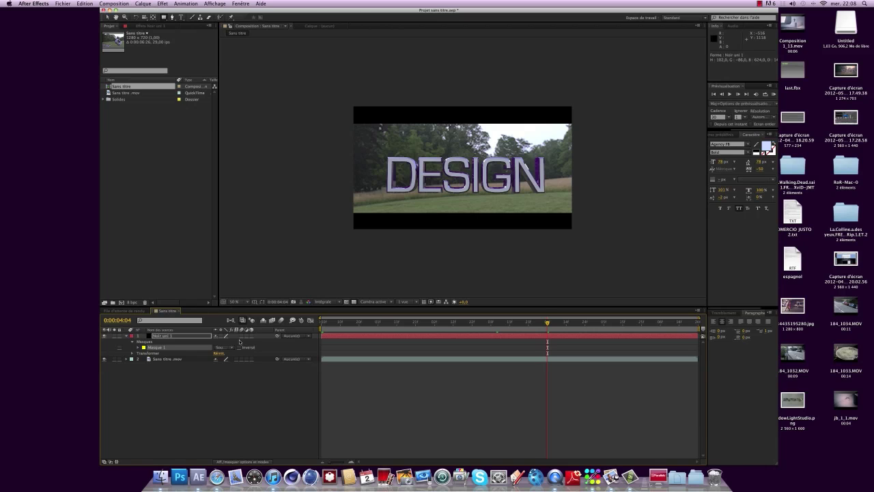
pyautogui.click(163, 378)
pyautogui.click(164, 359)
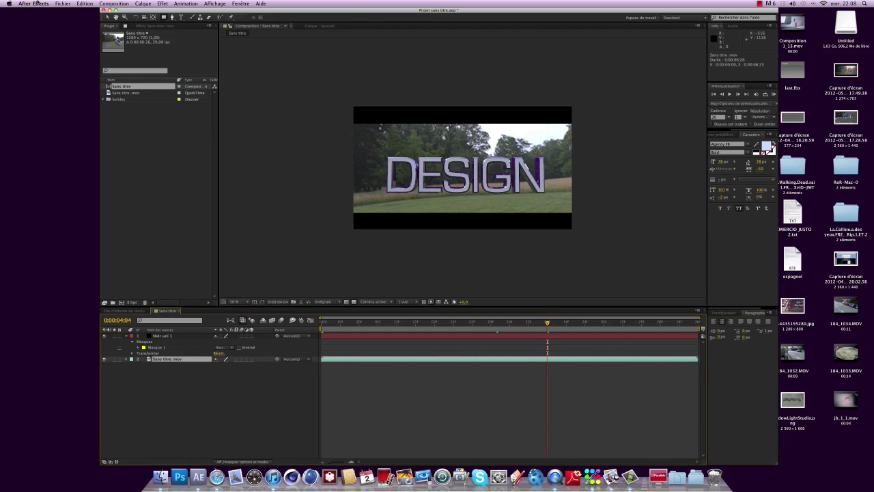
pyautogui.click(161, 4)
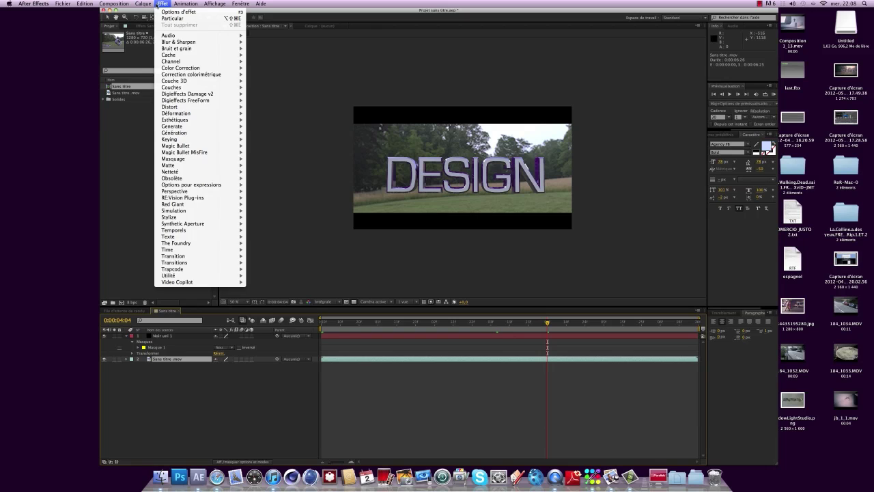
pyautogui.moveTo(235, 145)
pyautogui.click(266, 147)
pyautogui.click(123, 56)
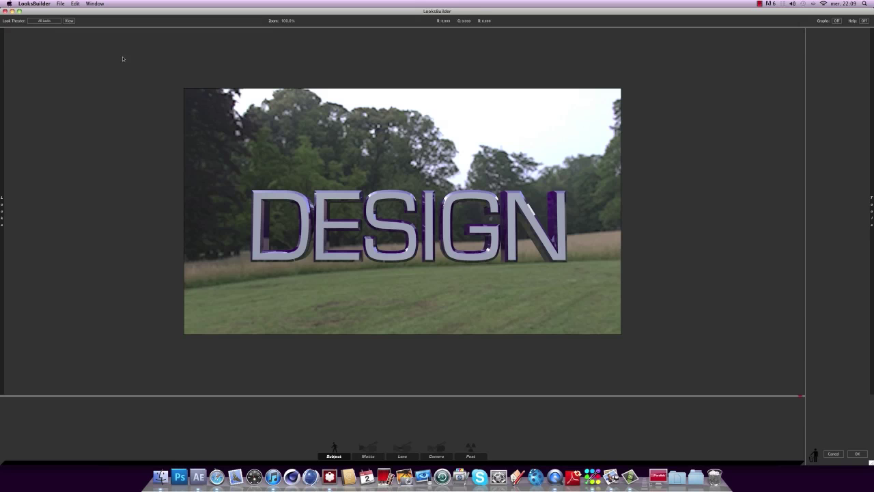
# Add a Lift-Gamma-Gain post tool to the look, tinting lift and gamma slightly blue and gain toward warm orange.
pyautogui.moveTo(871, 212)
pyautogui.click(856, 32)
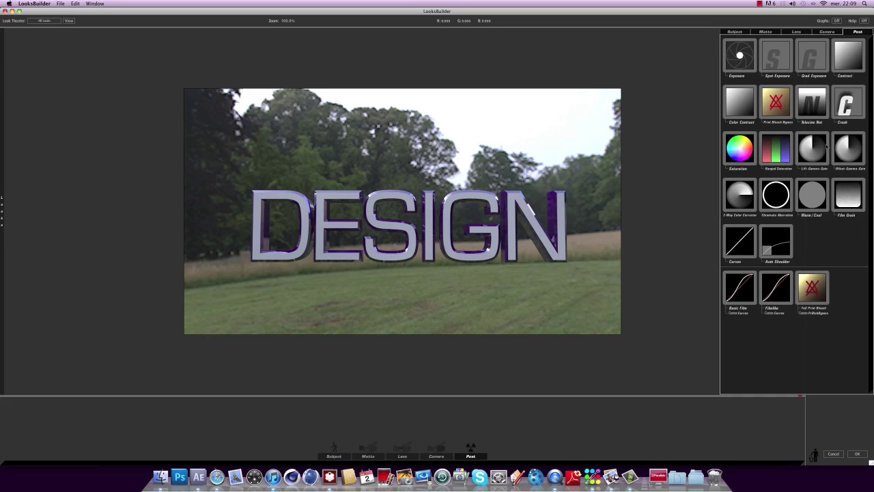
pyautogui.doubleClick(803, 152)
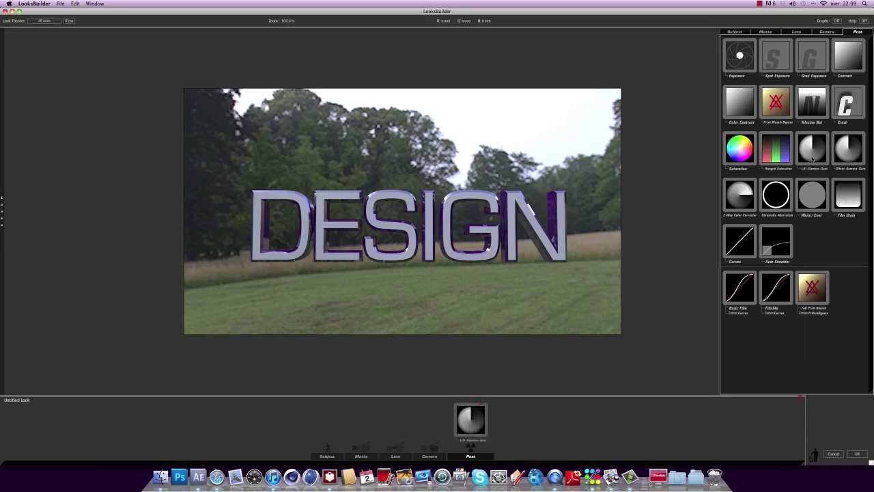
pyautogui.moveTo(847, 325); pyautogui.dragTo(848, 329)
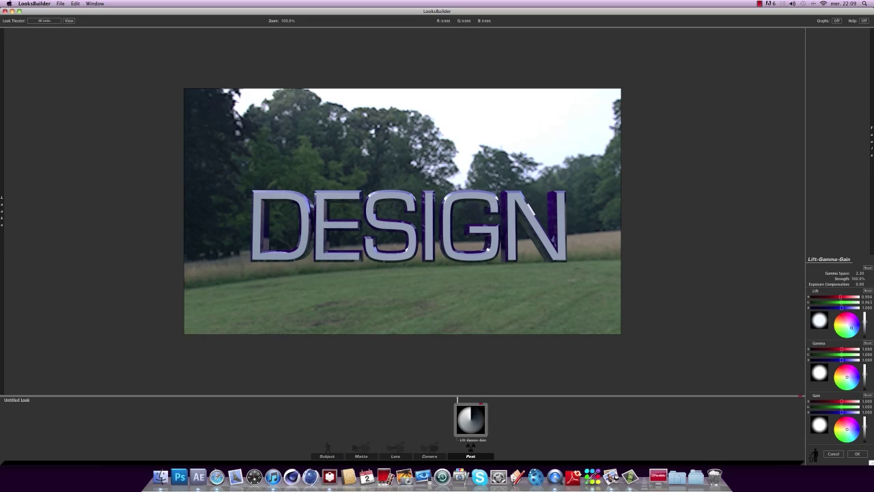
pyautogui.moveTo(847, 376); pyautogui.dragTo(849, 378)
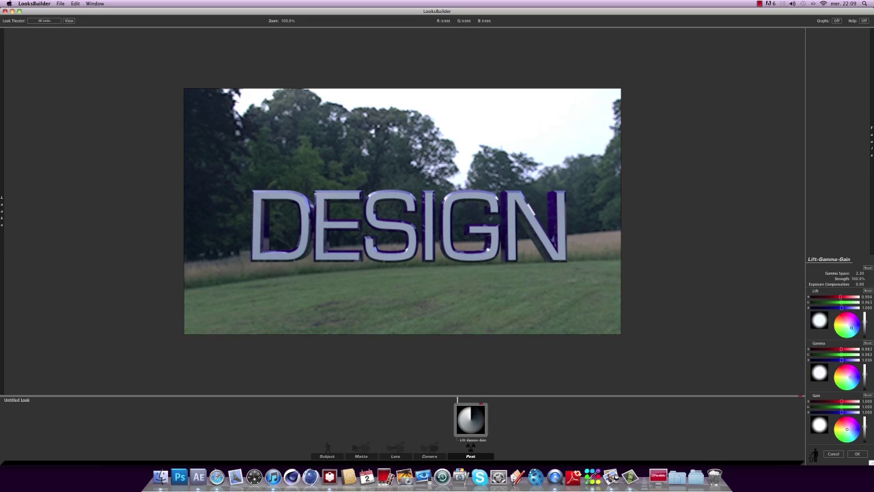
pyautogui.moveTo(847, 429); pyautogui.dragTo(850, 427)
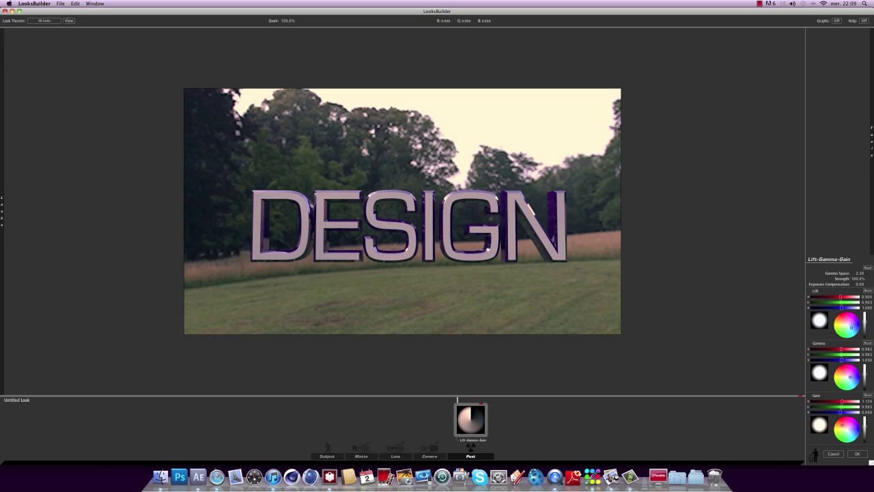
# Add the Vignette and Edge Softness lens tools, and enlarge the Edge Softness radius to about 1.75.
pyautogui.moveTo(871, 157)
pyautogui.click(797, 31)
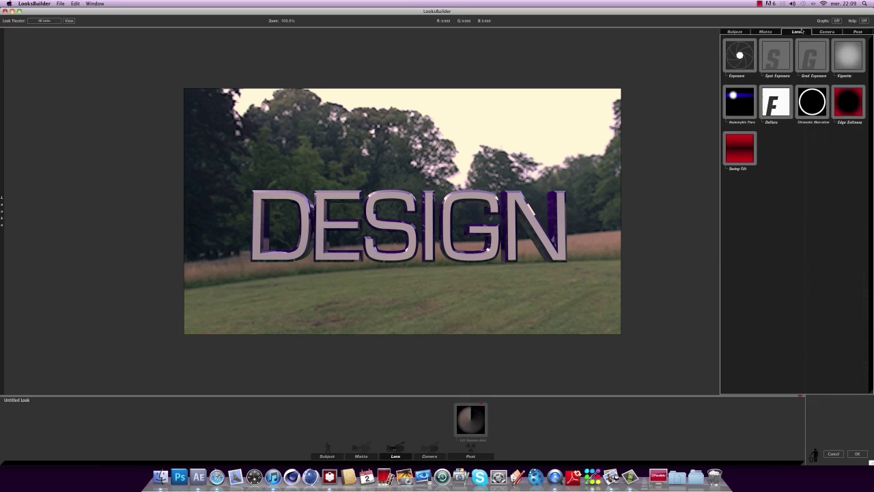
pyautogui.doubleClick(852, 60)
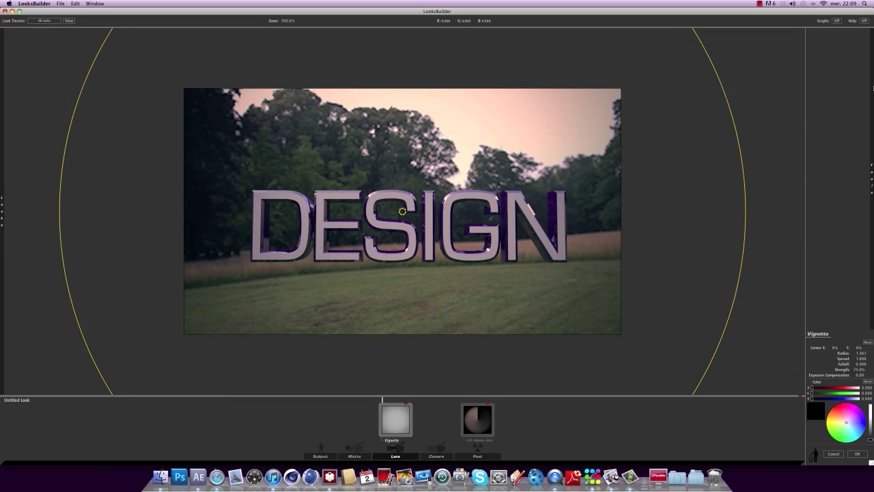
pyautogui.moveTo(871, 83)
pyautogui.doubleClick(846, 102)
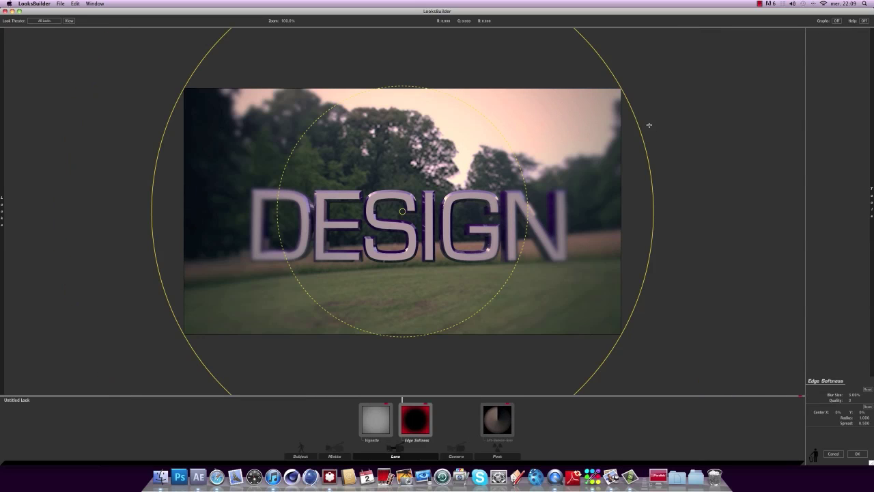
pyautogui.moveTo(636, 119); pyautogui.dragTo(816, 54)
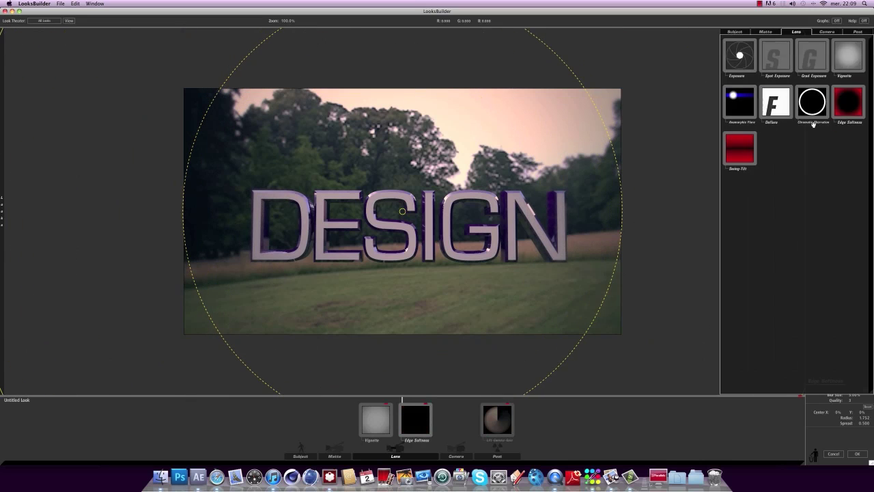
# Add a Diffusion matte with Exposure Compensation +1.20 and Size 0.10%, adjust Highlights Only, and apply the finished look.
pyautogui.moveTo(869, 84)
pyautogui.click(765, 32)
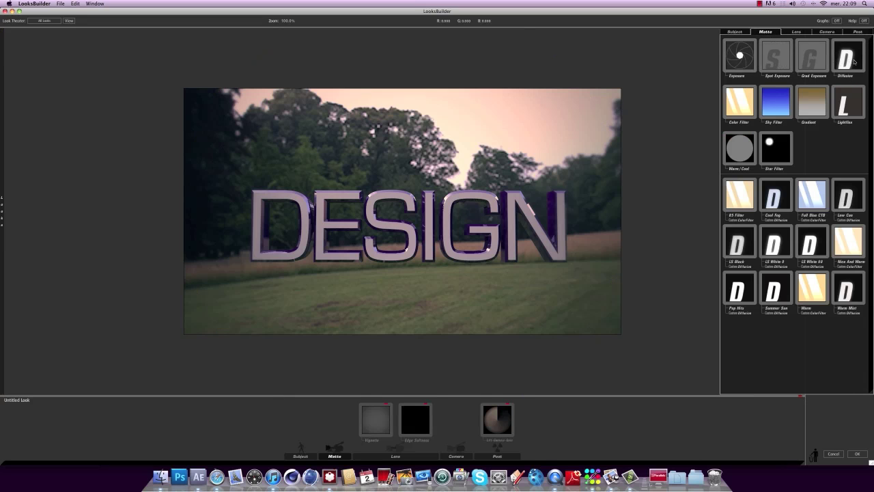
pyautogui.moveTo(847, 60); pyautogui.dragTo(457, 182)
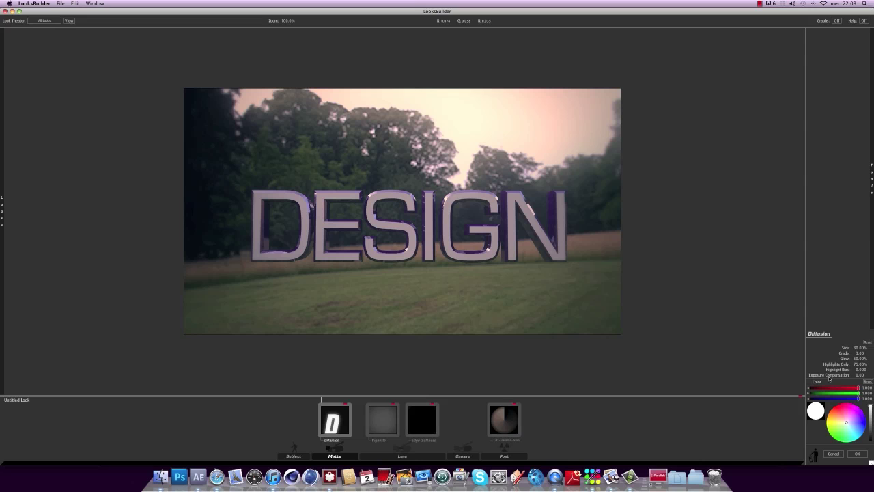
pyautogui.moveTo(858, 375)
pyautogui.mouseDown()
pyautogui.moveTo(870, 375)
pyautogui.moveTo(859, 375)
pyautogui.mouseUp()
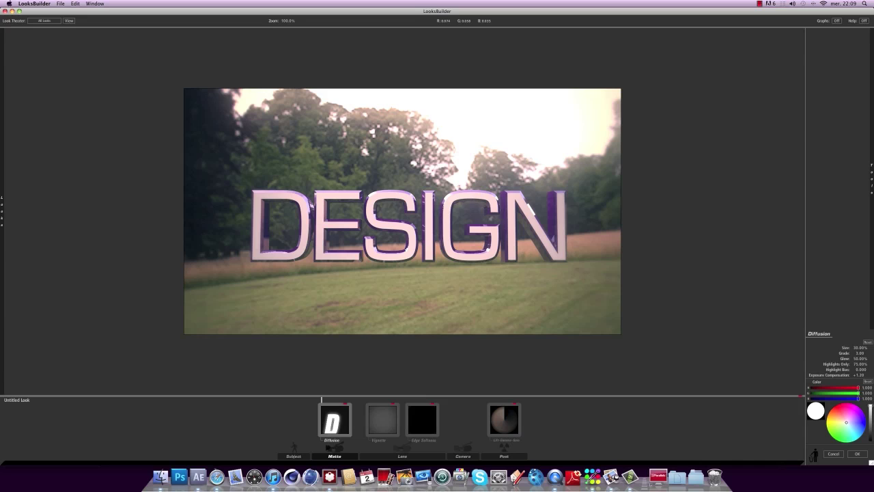
pyautogui.moveTo(859, 348)
pyautogui.mouseDown()
pyautogui.moveTo(846, 347)
pyautogui.moveTo(865, 353)
pyautogui.moveTo(854, 353)
pyautogui.mouseUp()
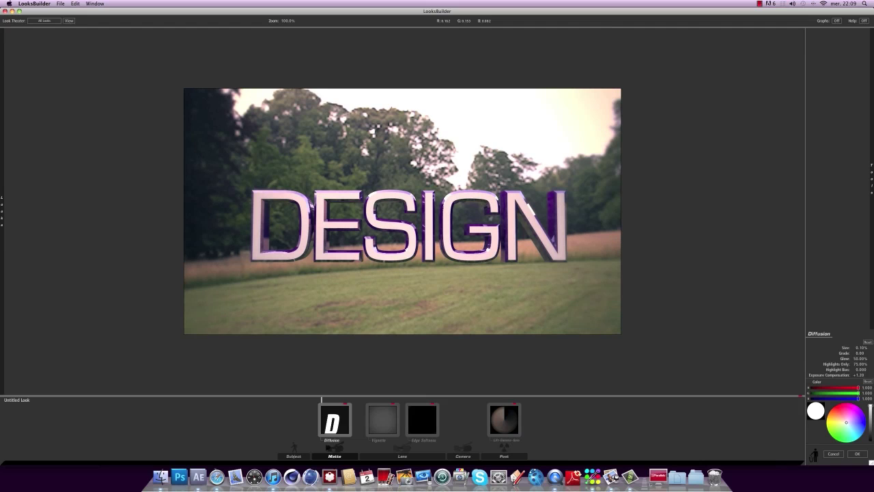
pyautogui.moveTo(861, 364)
pyautogui.mouseDown()
pyautogui.moveTo(867, 358)
pyautogui.moveTo(867, 370)
pyautogui.mouseUp()
pyautogui.click(858, 454)
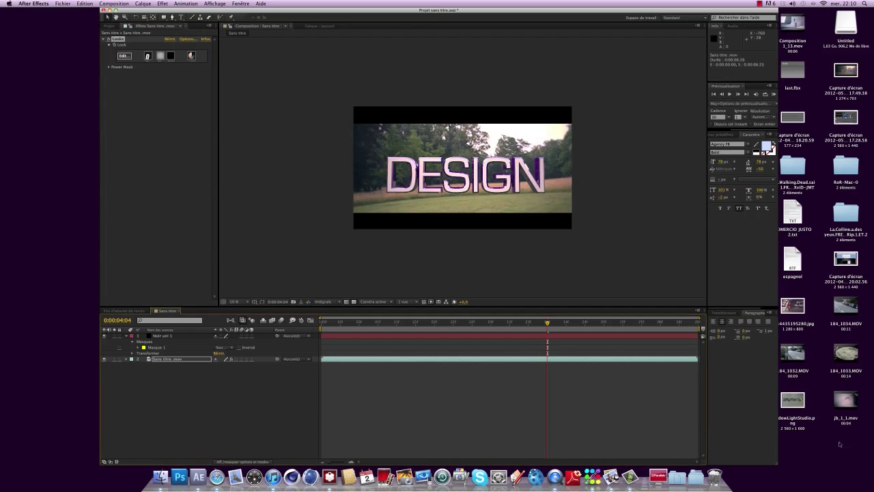
# Move to 0:00:03:08, import the Transformers sound effects MP3 from the desktop, and place it as the top layer of the composition.
pyautogui.moveTo(552, 324); pyautogui.dragTo(502, 347)
pyautogui.moveTo(522, 11); pyautogui.dragTo(535, 106)
pyautogui.moveTo(360, 103); pyautogui.dragTo(143, 214)
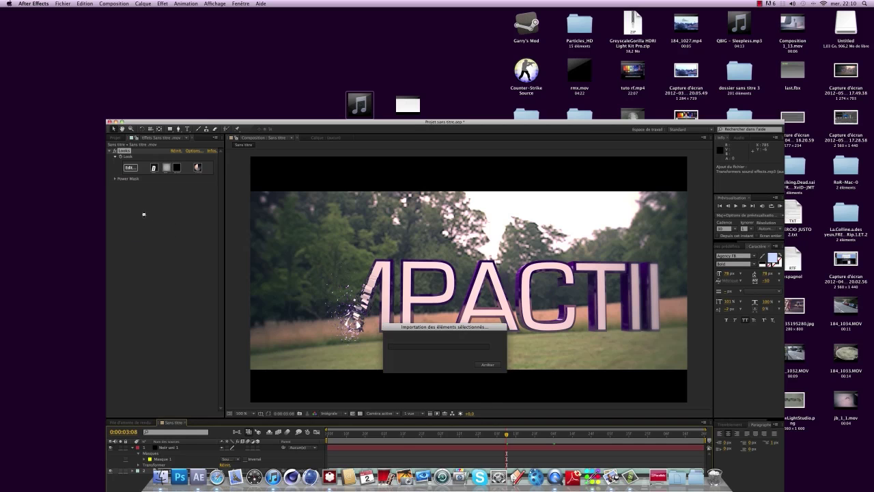
pyautogui.click(116, 137)
pyautogui.moveTo(167, 121); pyautogui.dragTo(140, 9)
pyautogui.click(106, 109)
pyautogui.moveTo(106, 109); pyautogui.dragTo(145, 336)
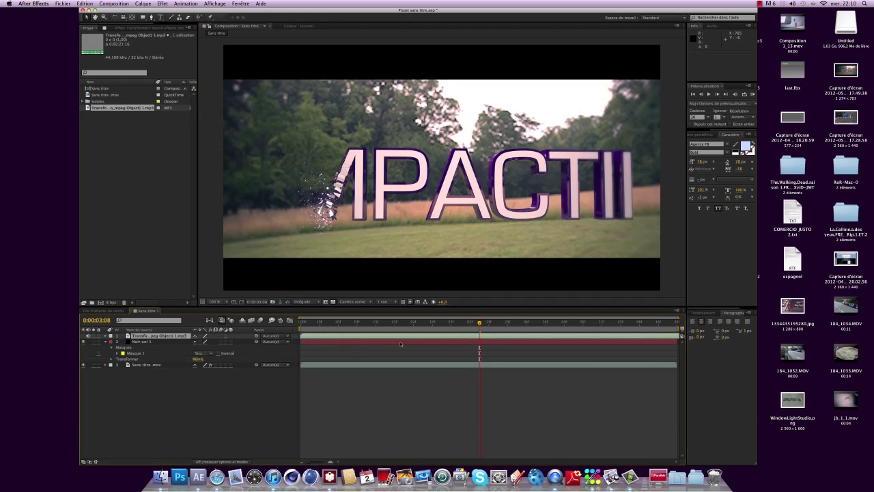
# Set the composition view's preview resolution to a quarter (Un quart).
pyautogui.click(162, 4)
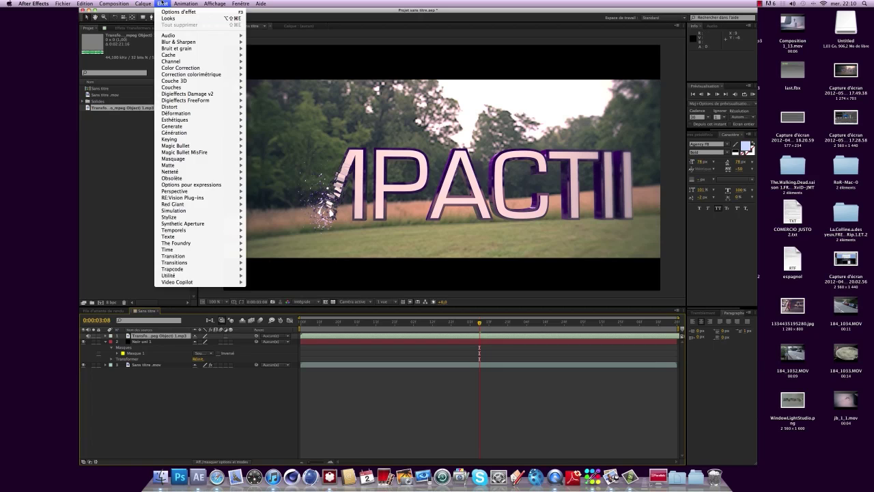
pyautogui.click(271, 420)
pyautogui.click(142, 4)
pyautogui.click(192, 394)
pyautogui.scroll(-1, 371, 221)
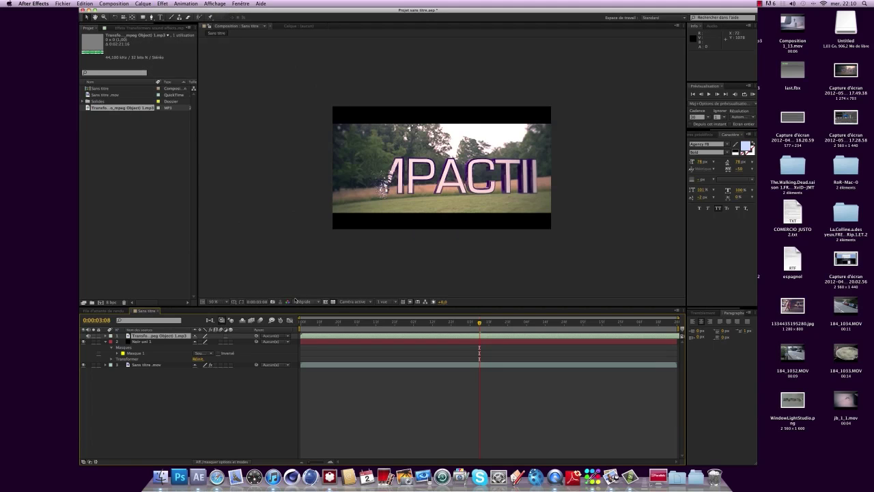
pyautogui.click(308, 301)
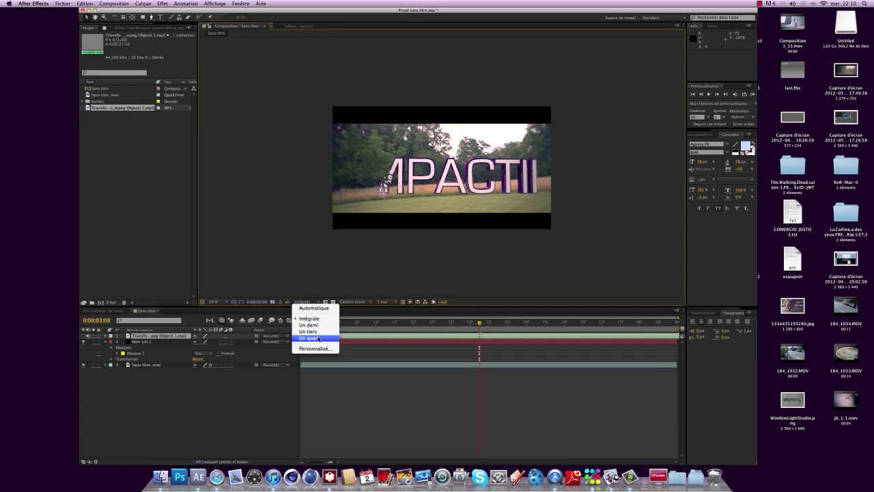
pyautogui.click(316, 336)
# Play a RAM preview of the composition with the new sound, and replay it.
pyautogui.click(145, 4)
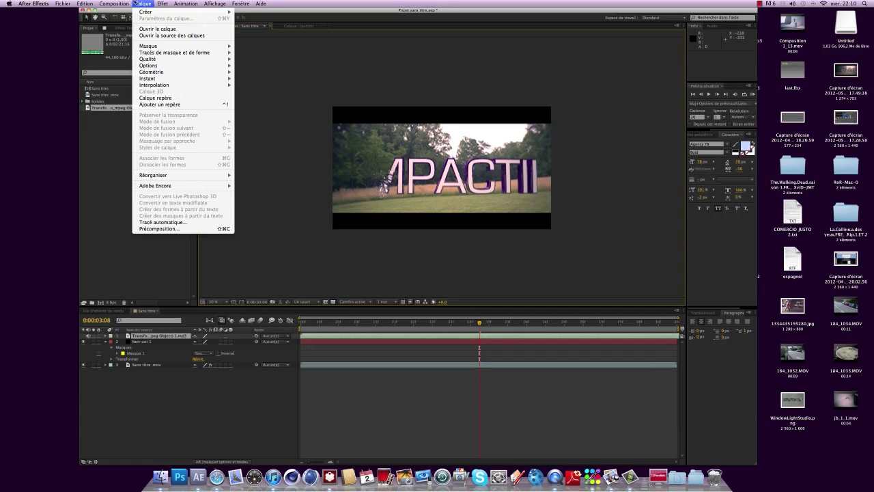
pyautogui.moveTo(114, 3)
pyautogui.moveTo(152, 71)
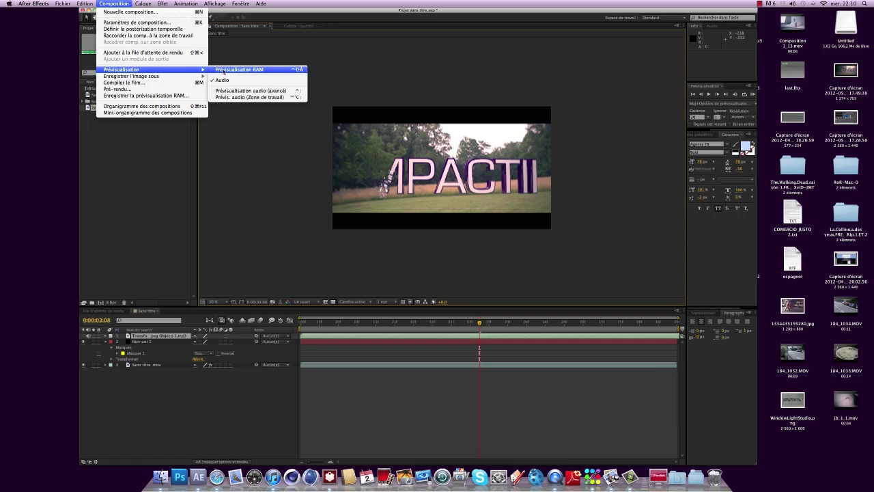
pyautogui.click(222, 69)
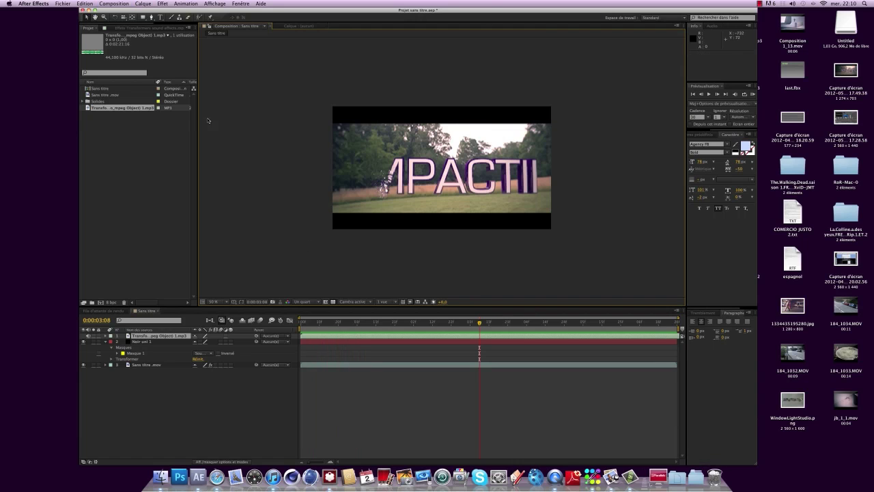
pyautogui.click(115, 3)
pyautogui.moveTo(185, 70)
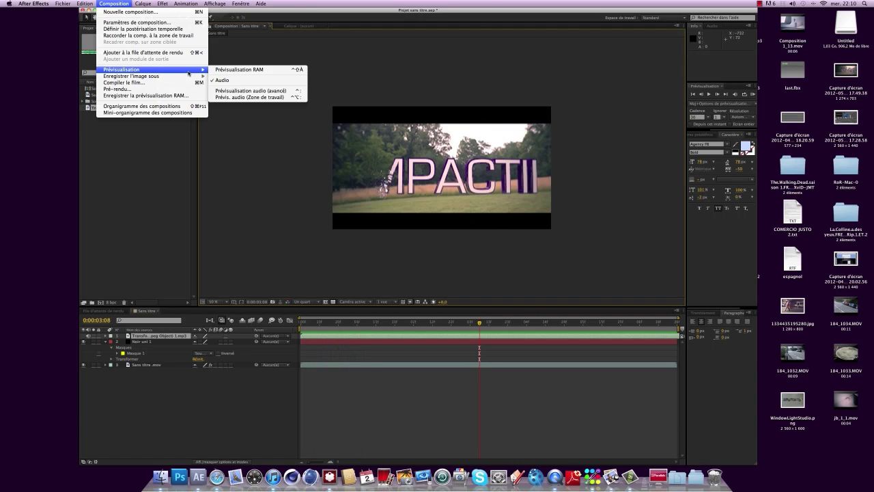
pyautogui.click(232, 69)
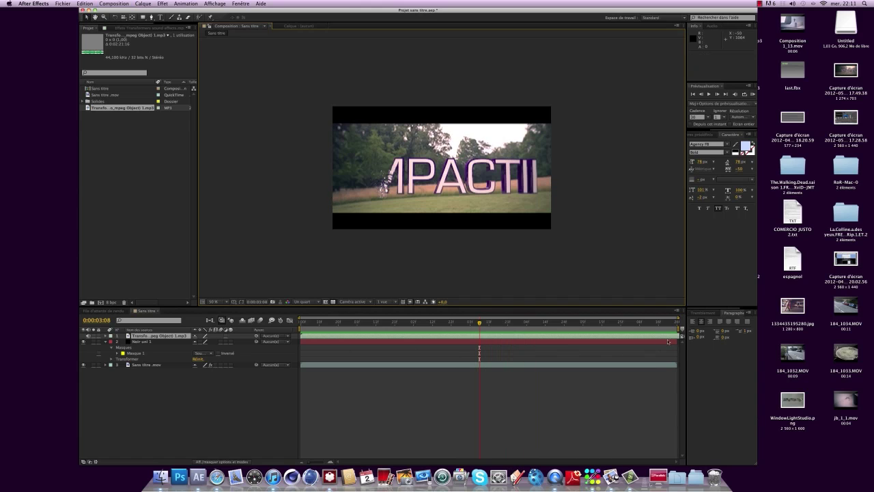
# Shift the sound effects layer about 9 seconds earlier in the timeline and play a RAM preview.
pyautogui.moveTo(667, 336); pyautogui.dragTo(593, 333)
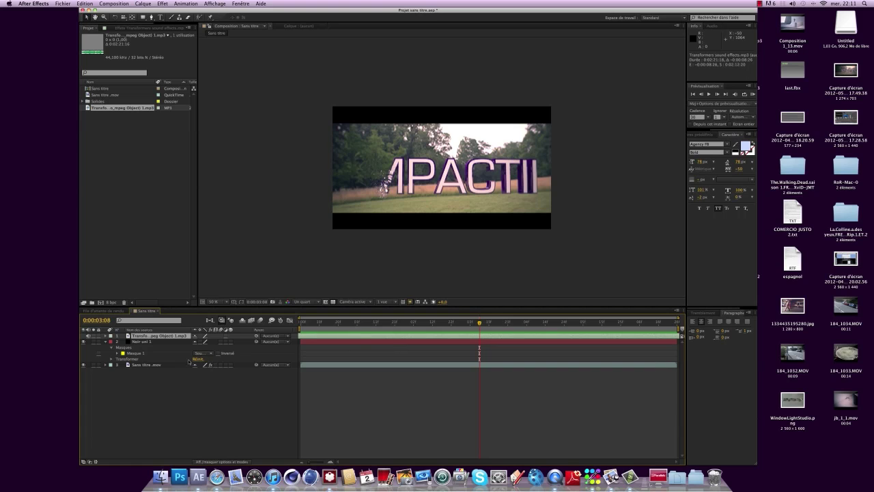
pyautogui.click(127, 3)
pyautogui.moveTo(164, 69)
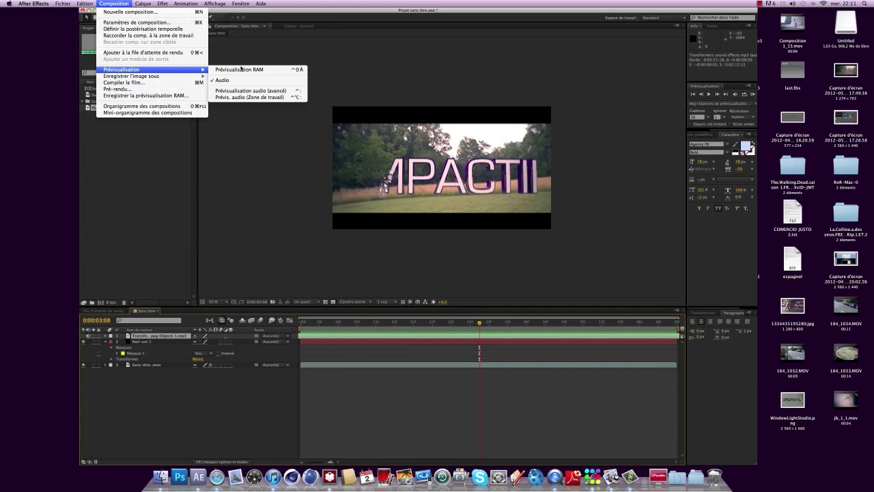
pyautogui.click(240, 71)
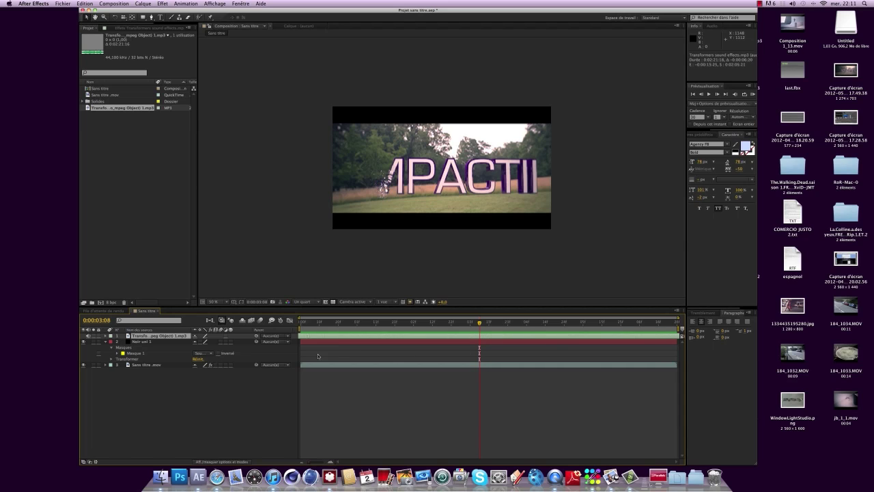
# Shift the sound effects layer another 8 seconds or so earlier and play a RAM preview to check its sync.
pyautogui.click(113, 4)
pyautogui.moveTo(169, 71)
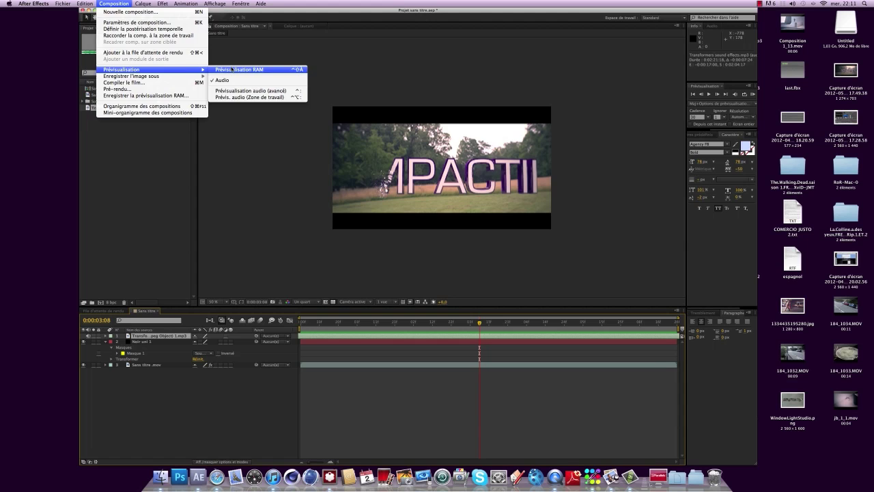
pyautogui.click(232, 69)
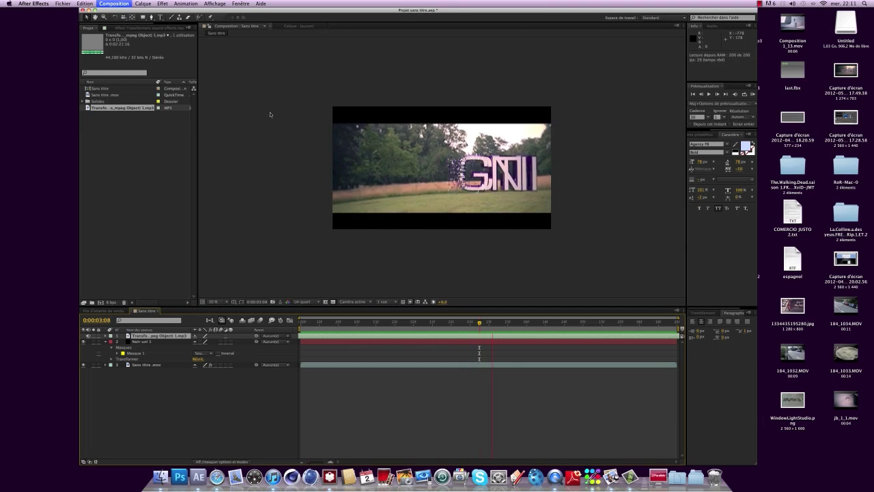
# Shift the sound effects layer earlier so it starts at about -0:00:25:11, and play a RAM preview.
pyautogui.moveTo(667, 340); pyautogui.dragTo(637, 339)
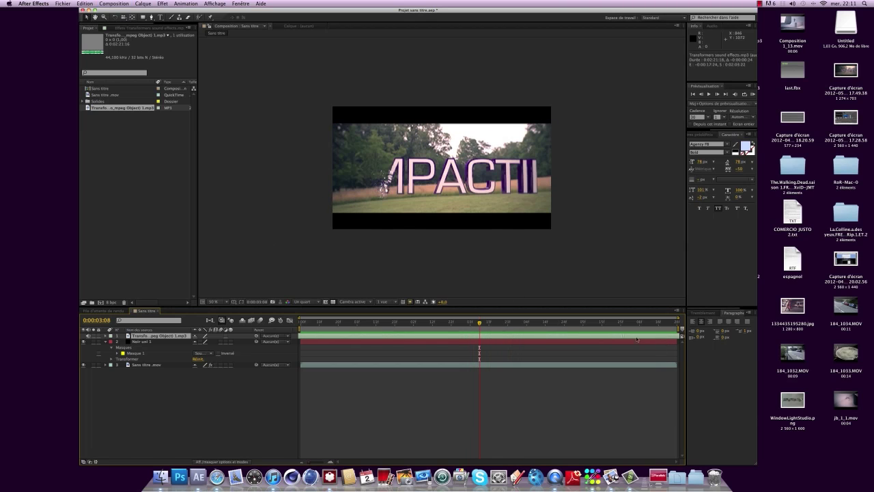
pyautogui.click(124, 3)
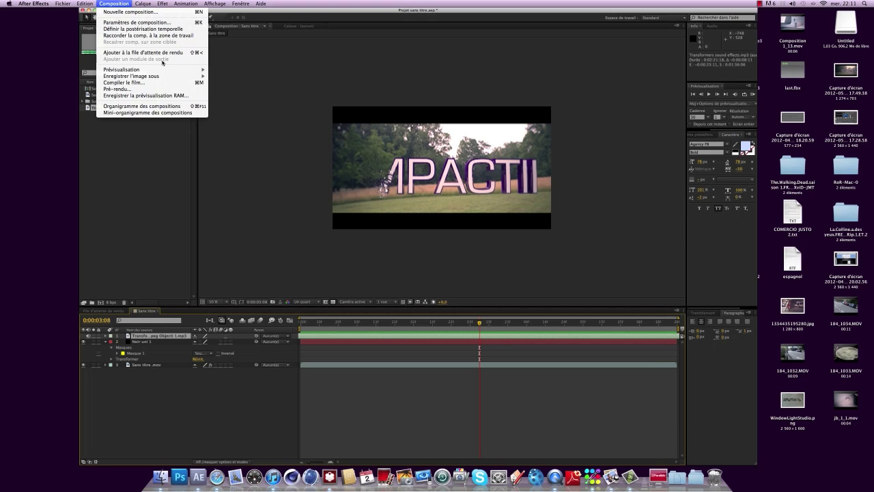
pyautogui.moveTo(167, 70)
pyautogui.click(249, 70)
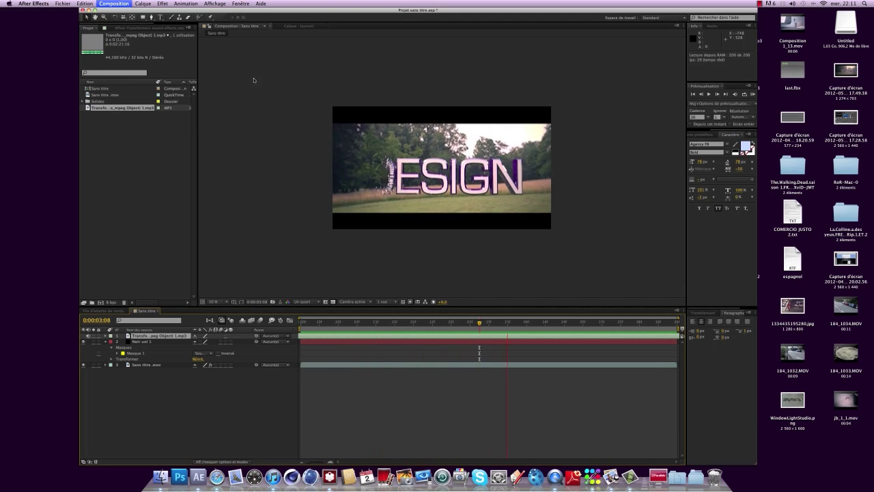
# Move the sound effects layer to start at about -0:00:34:09 and play a RAM preview.
pyautogui.moveTo(677, 341)
pyautogui.mouseDown()
pyautogui.moveTo(593, 342)
pyautogui.moveTo(677, 341)
pyautogui.moveTo(667, 340)
pyautogui.mouseUp()
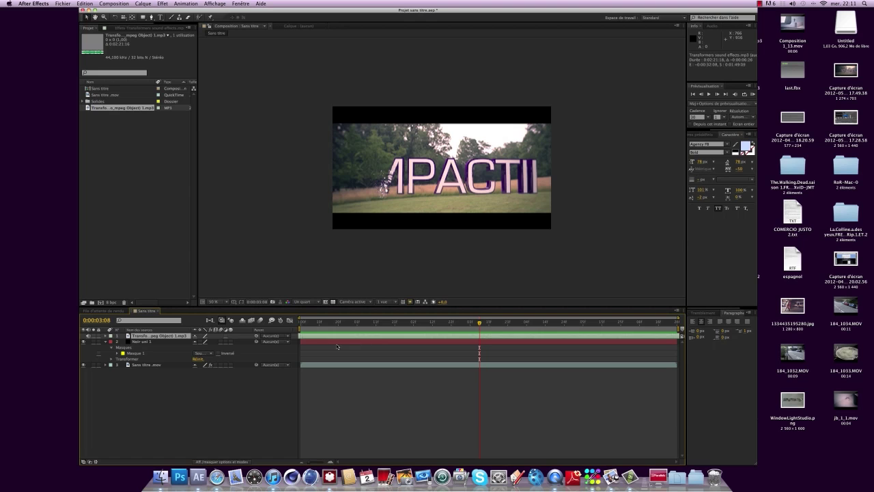
pyautogui.click(142, 4)
pyautogui.moveTo(178, 69)
pyautogui.click(217, 70)
# Replay the RAM preview to check how the sound matches the text animation.
pyautogui.click(112, 3)
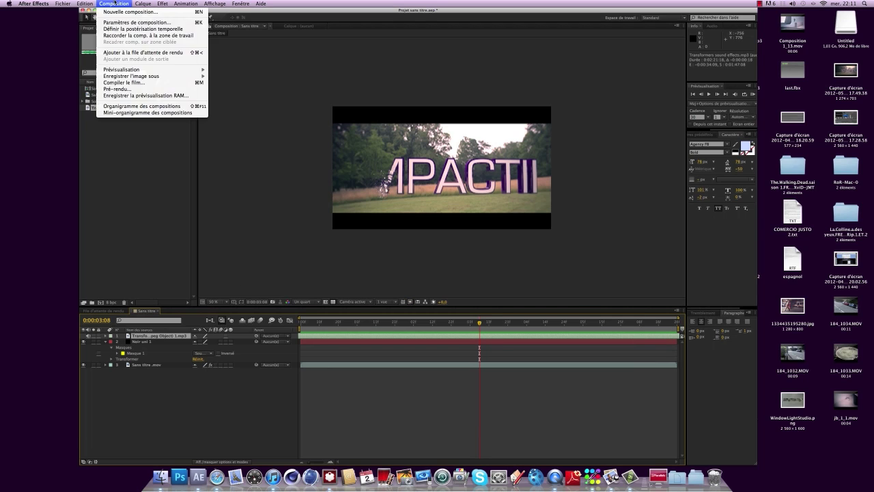
pyautogui.click(241, 179)
pyautogui.click(114, 3)
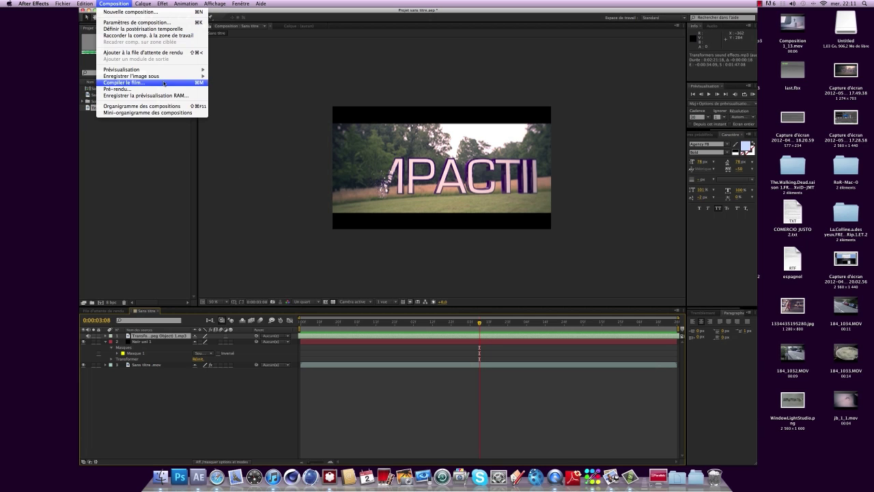
pyautogui.moveTo(157, 74)
pyautogui.click(226, 71)
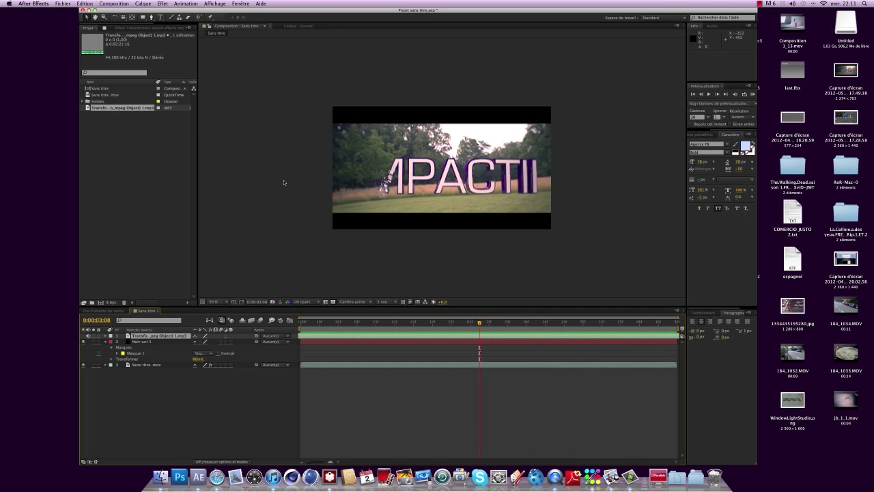
# Move the playhead to 0:00:05:25, preview the Overlay _1_.mov clip on the desktop, and import it into the project.
pyautogui.moveTo(478, 323); pyautogui.dragTo(621, 338)
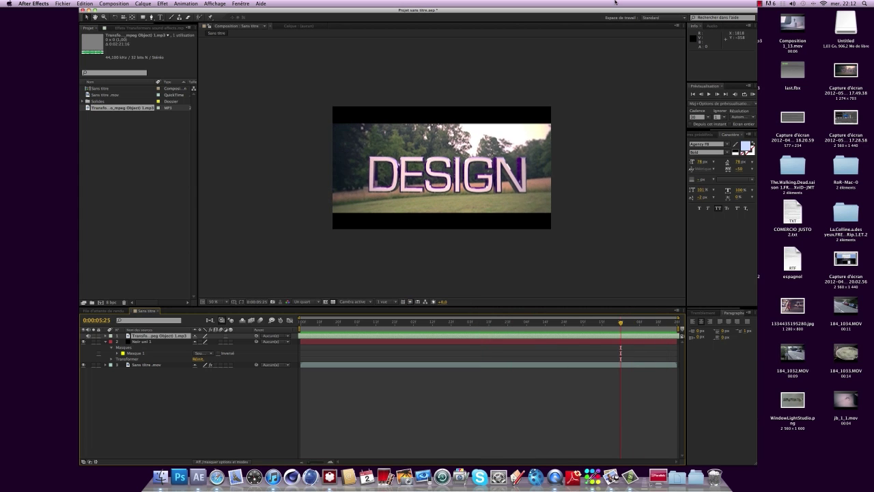
pyautogui.moveTo(612, 13); pyautogui.dragTo(635, 199)
pyautogui.click(407, 106)
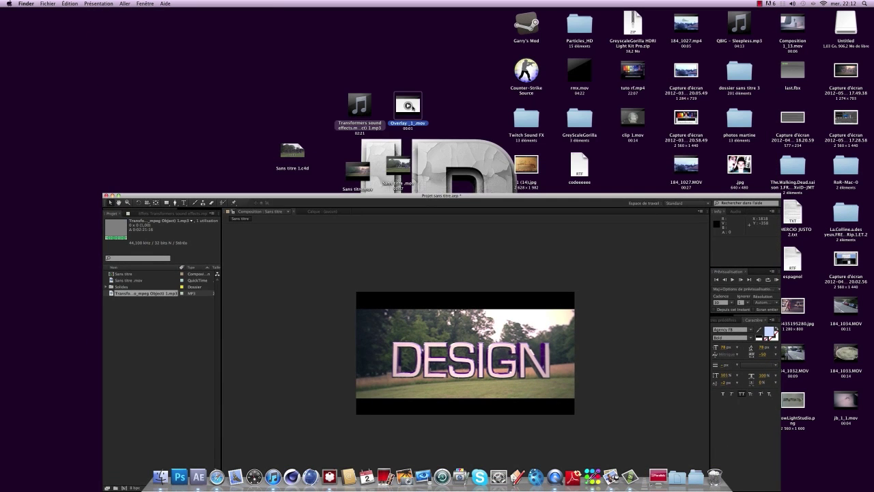
pyautogui.press('space')
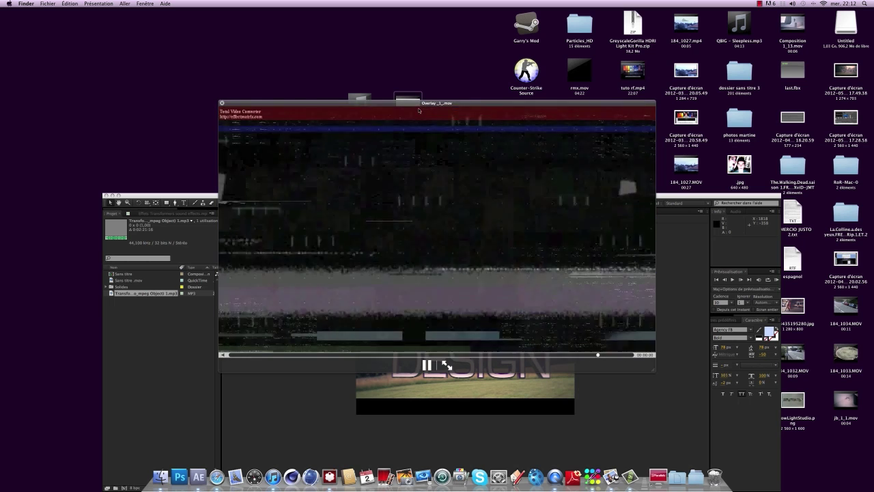
pyautogui.press('space')
pyautogui.moveTo(417, 108); pyautogui.dragTo(161, 346)
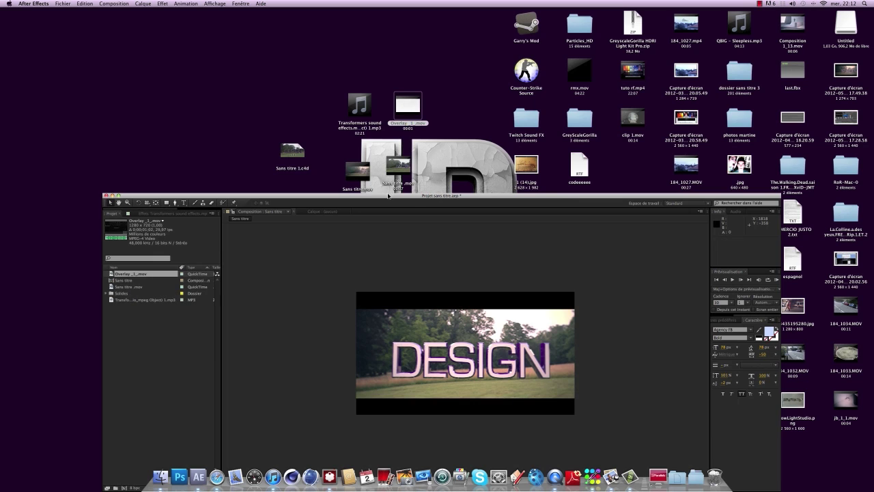
pyautogui.click(116, 195)
# Add Overlay _1_.mov as the top layer of the composition and give it a blending mode that drops out its black background.
pyautogui.moveTo(120, 90); pyautogui.dragTo(163, 336)
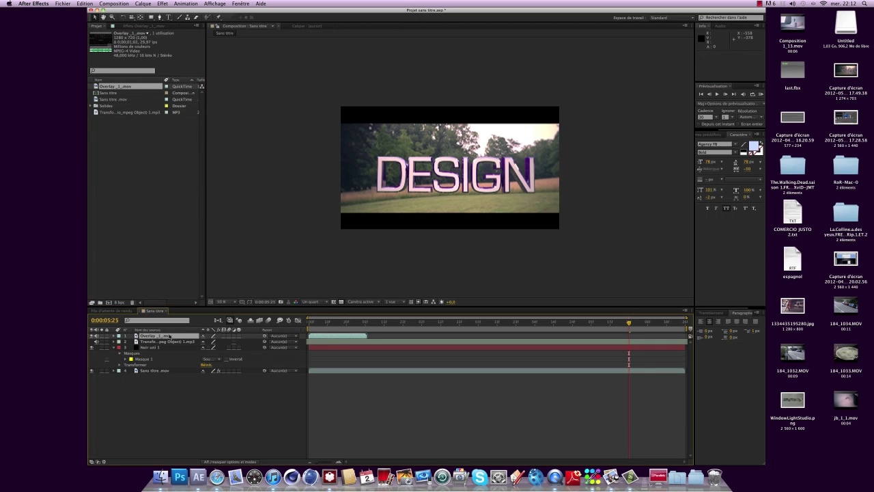
pyautogui.moveTo(166, 335)
pyautogui.mouseDown()
pyautogui.moveTo(167, 353)
pyautogui.moveTo(167, 341)
pyautogui.mouseUp()
pyautogui.doubleClick(161, 335)
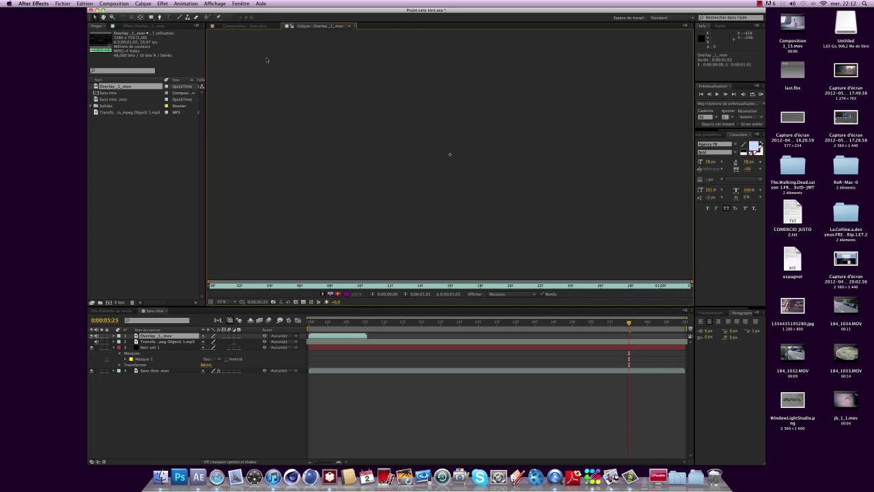
pyautogui.click(355, 27)
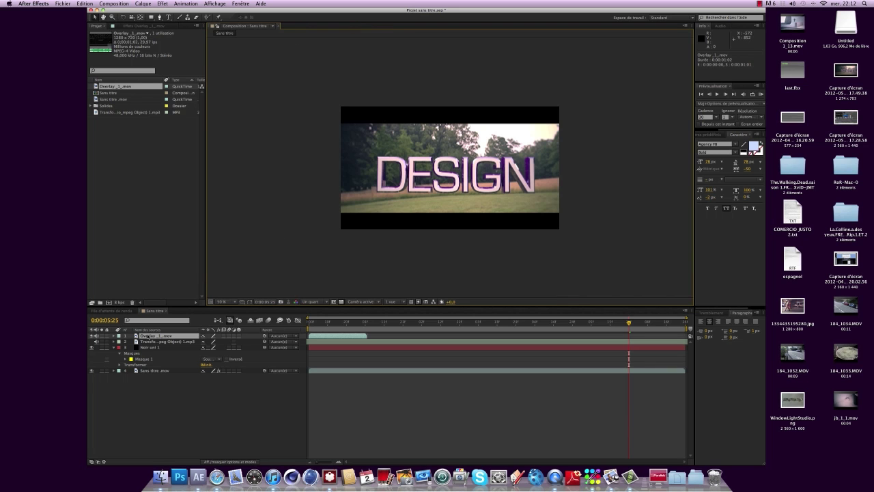
pyautogui.rightClick(148, 336)
pyautogui.moveTo(260, 320)
pyautogui.click(315, 261)
# Move the overlay layer so it starts at 0:00:05:25, and play through the end of the animation.
pyautogui.moveTo(350, 333); pyautogui.dragTo(664, 337)
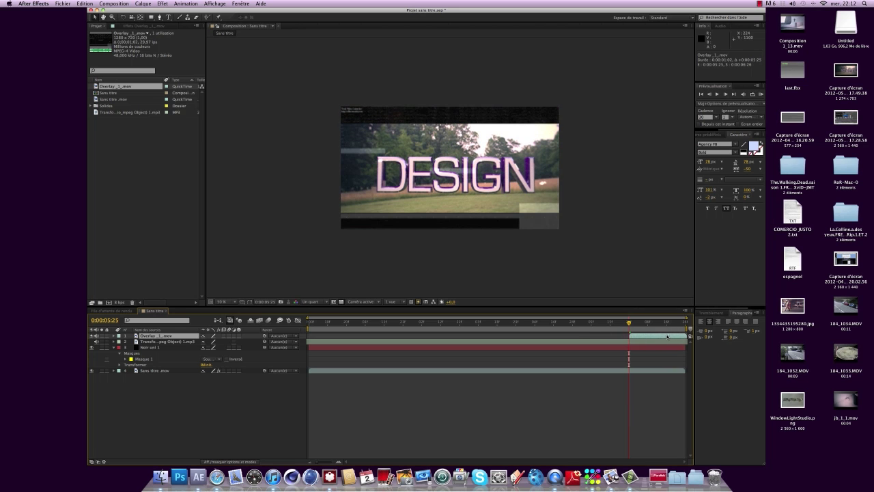
pyautogui.moveTo(630, 323); pyautogui.dragTo(594, 335)
pyautogui.press('space')
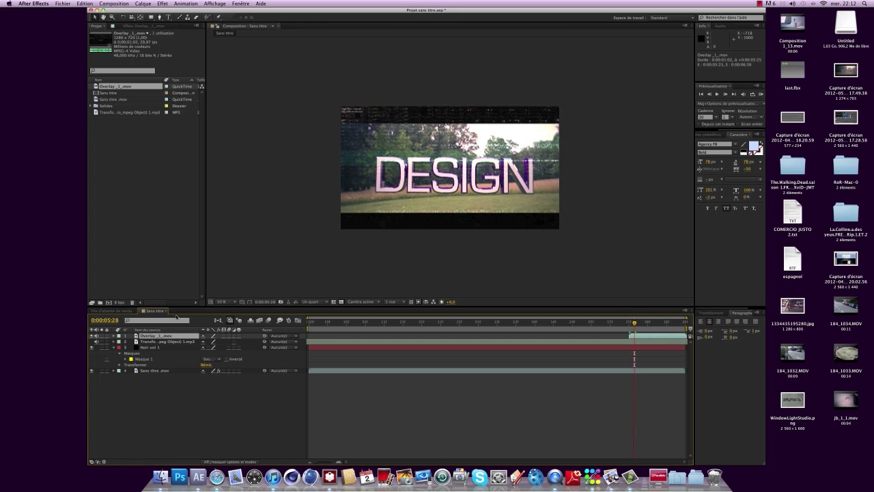
# Copy Masque 1 from the Noir uni 1 letterbox layer and paste it onto the overlay layer.
pyautogui.click(145, 359)
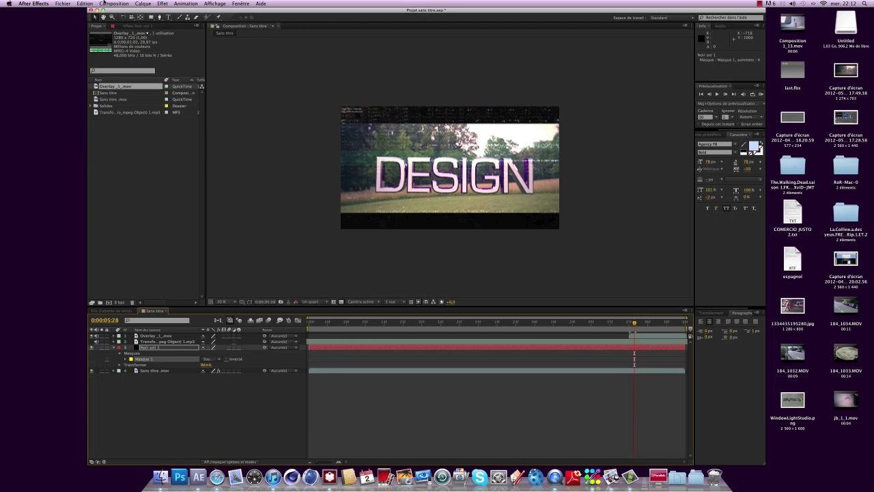
pyautogui.click(85, 3)
pyautogui.click(103, 40)
pyautogui.click(162, 336)
pyautogui.click(84, 3)
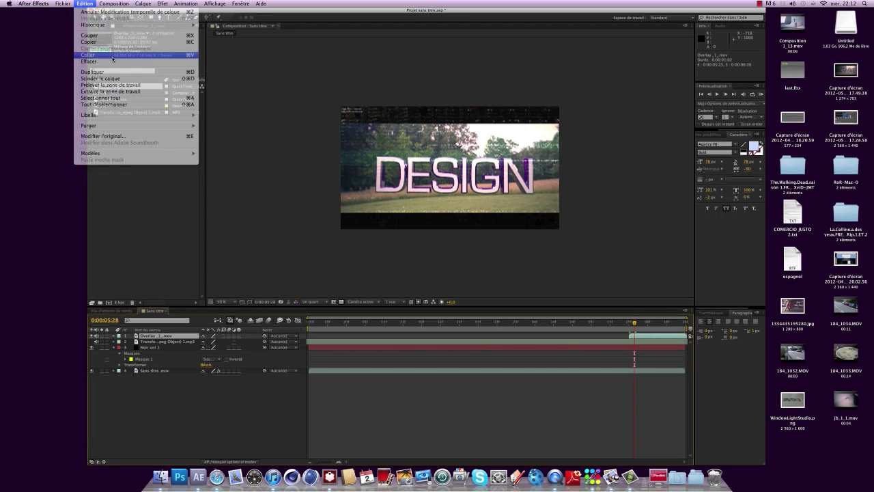
pyautogui.click(109, 55)
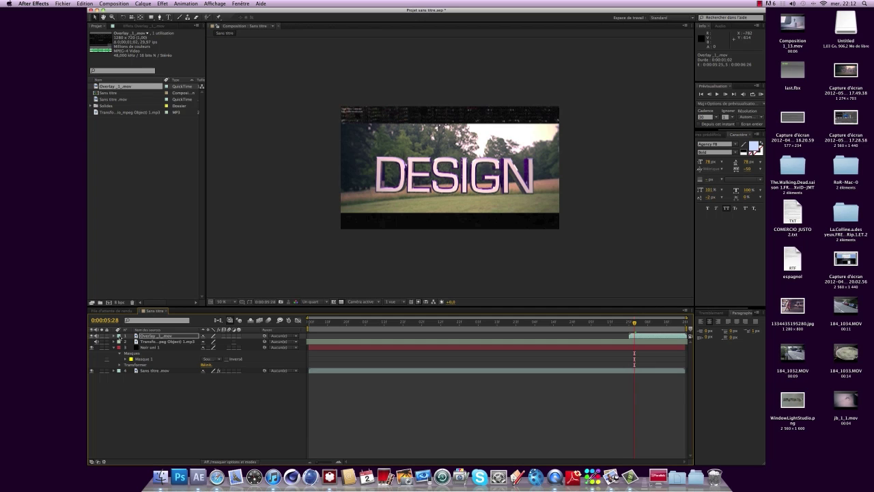
# Set the mode of the overlay layer's Masque 1 to Addition so the overlay stays between the letterbox bars.
pyautogui.click(114, 336)
pyautogui.click(120, 341)
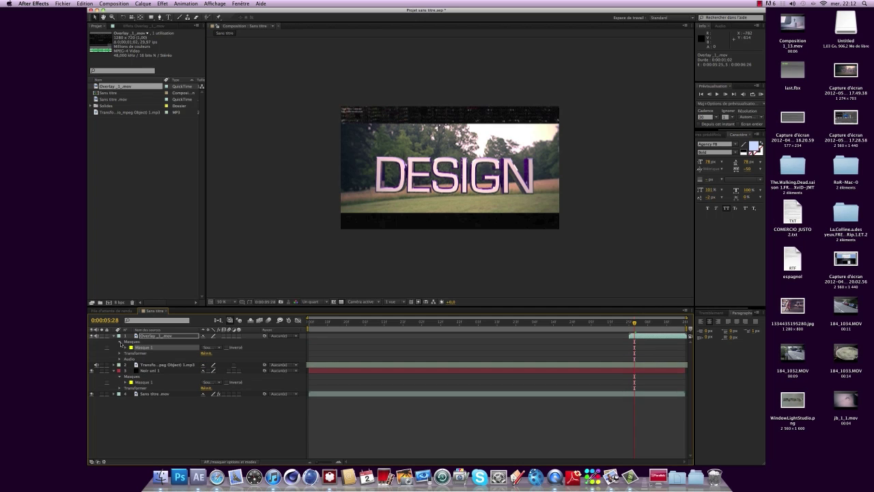
pyautogui.click(209, 347)
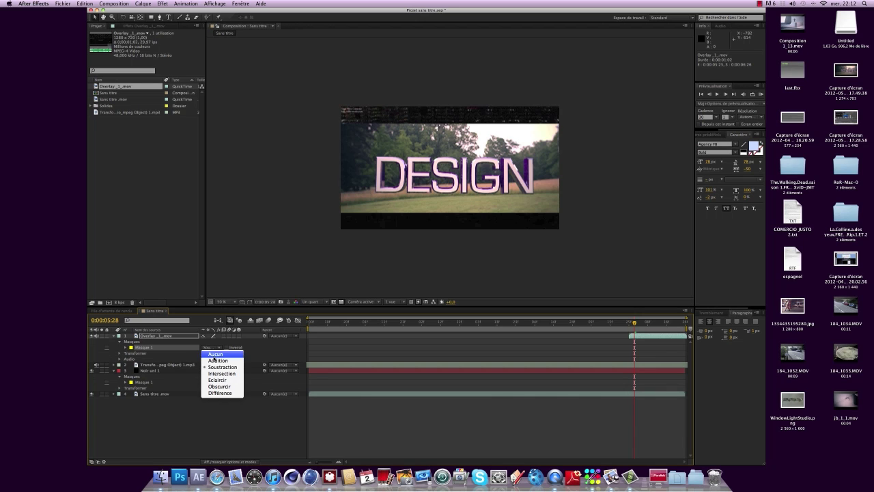
pyautogui.click(216, 360)
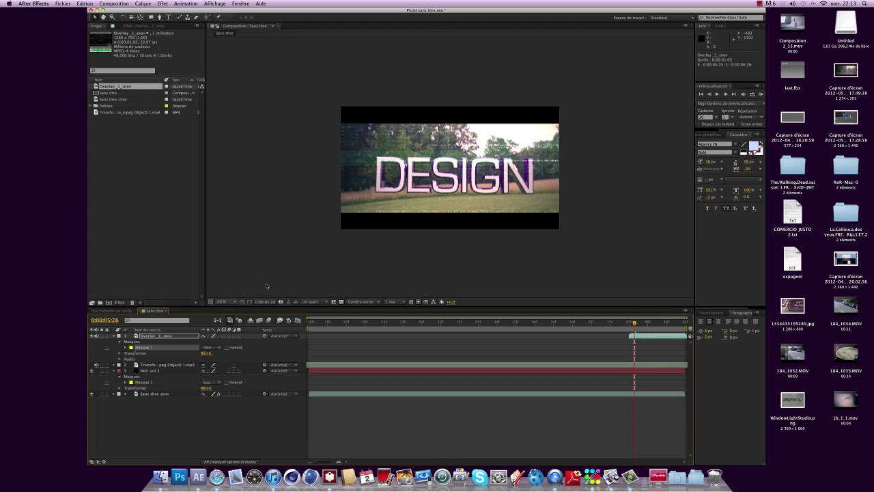
# Play a RAM preview of the composition with the masked overlay.
pyautogui.click(149, 370)
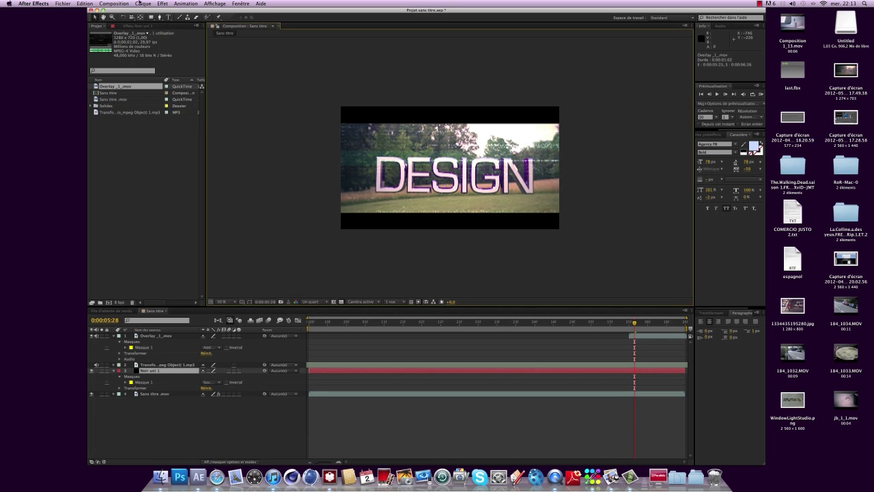
pyautogui.click(114, 4)
pyautogui.moveTo(191, 69)
pyautogui.click(230, 69)
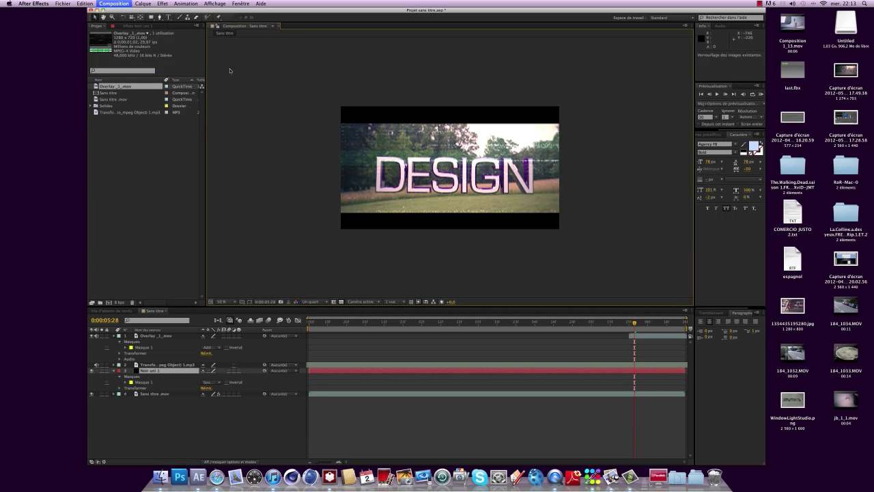
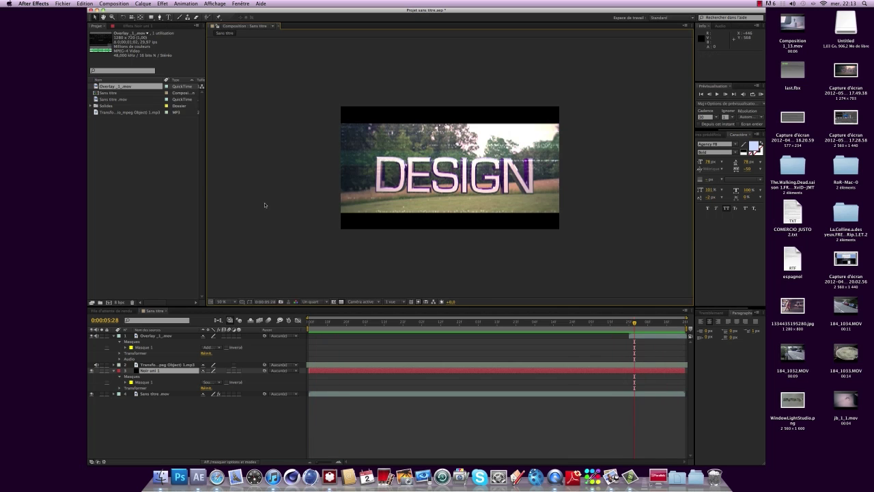
# Create a 1280 × 720 px black solid as the top layer and trim its start to 0:00:06:22.
pyautogui.click(125, 4)
pyautogui.moveTo(143, 3)
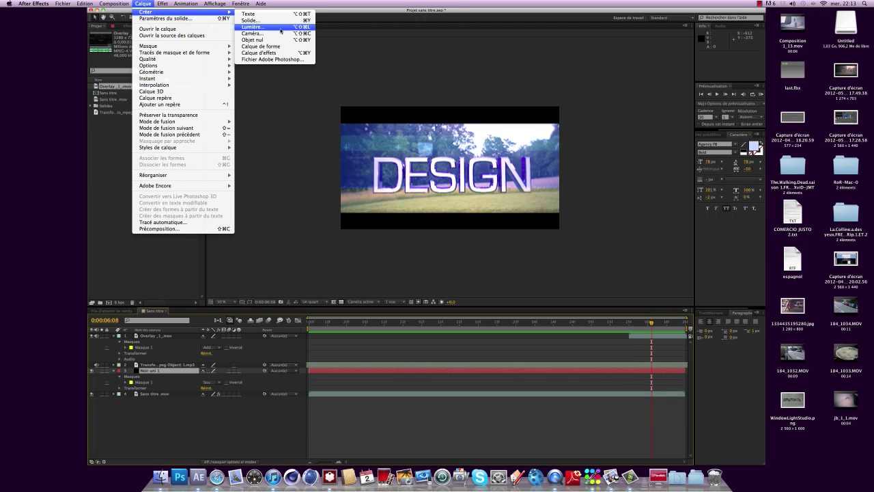
pyautogui.click(278, 21)
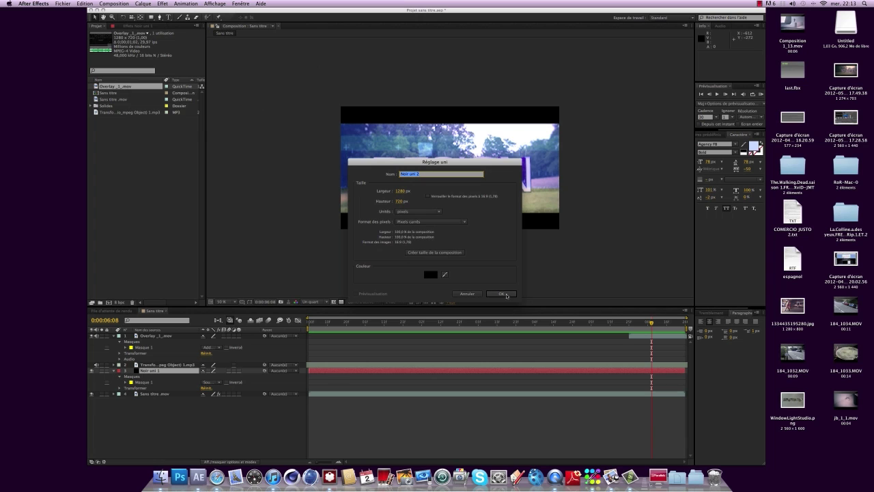
pyautogui.click(503, 294)
pyautogui.moveTo(312, 338); pyautogui.dragTo(684, 339)
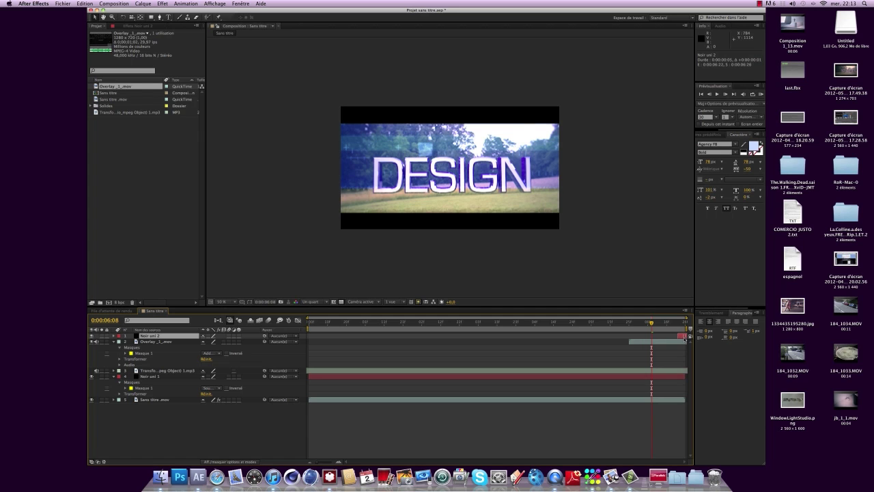
pyautogui.press('space')
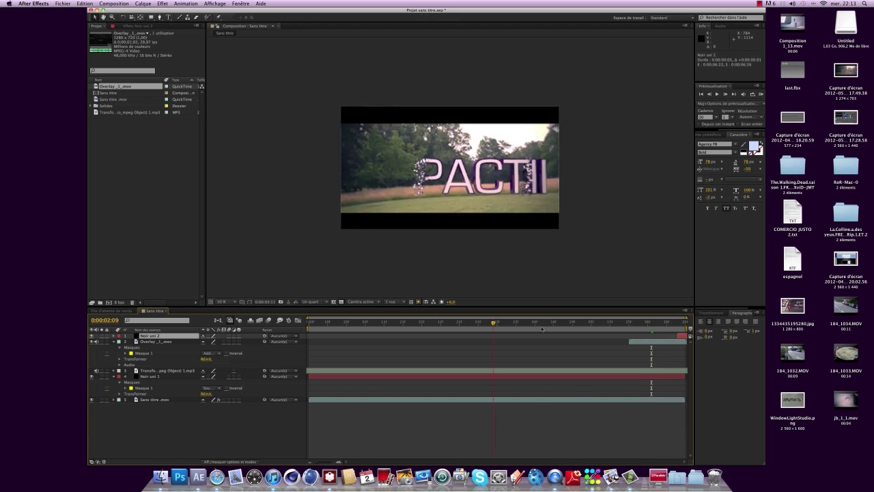
# Create another black solid as the top layer, spanning the whole composition.
pyautogui.click(120, 4)
pyautogui.moveTo(154, 12)
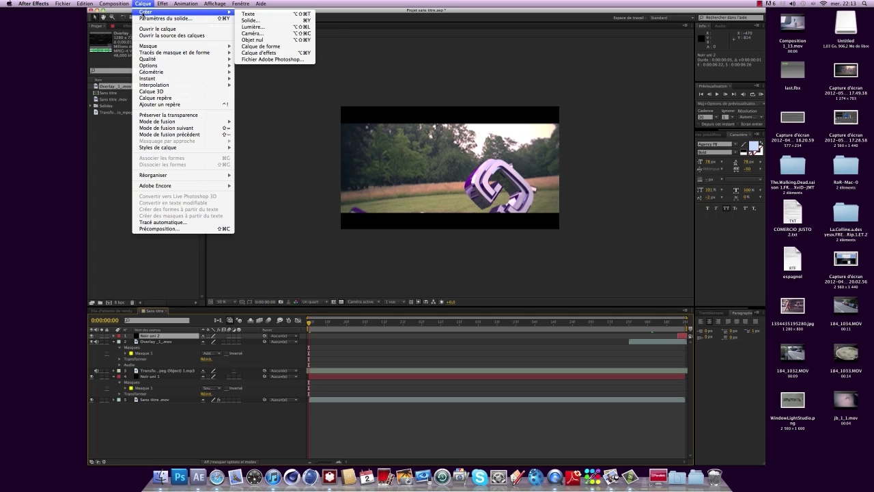
pyautogui.click(250, 20)
pyautogui.click(502, 294)
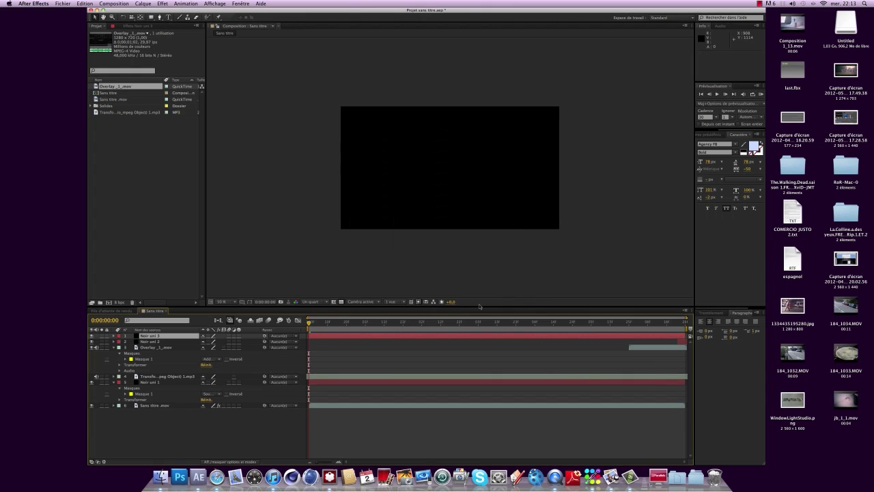
# Keyframe the Noir uni 3 layer's opacity from 100% at 0:00:00:00 to 0% at about 1 second, and scrub through the animation.
pyautogui.click(111, 336)
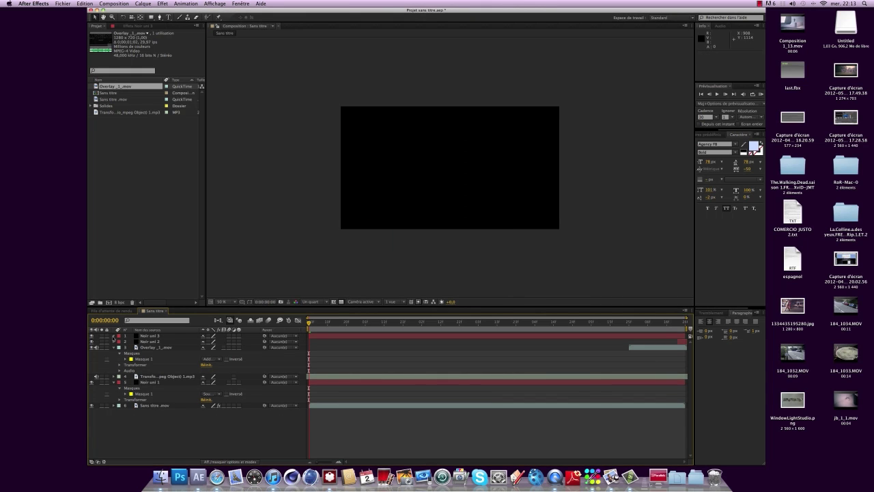
pyautogui.click(114, 336)
pyautogui.click(119, 342)
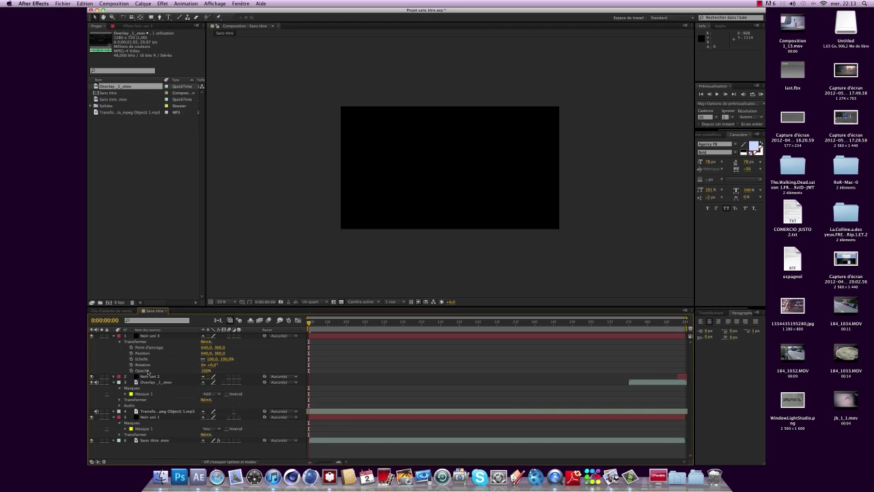
pyautogui.click(132, 370)
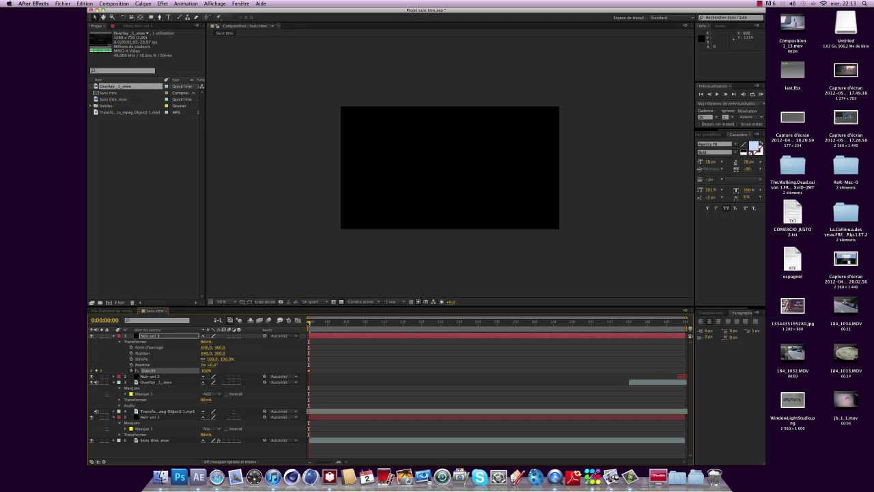
pyautogui.moveTo(310, 324); pyautogui.dragTo(349, 327)
pyautogui.moveTo(205, 371); pyautogui.dragTo(164, 371)
pyautogui.moveTo(364, 323); pyautogui.dragTo(555, 361)
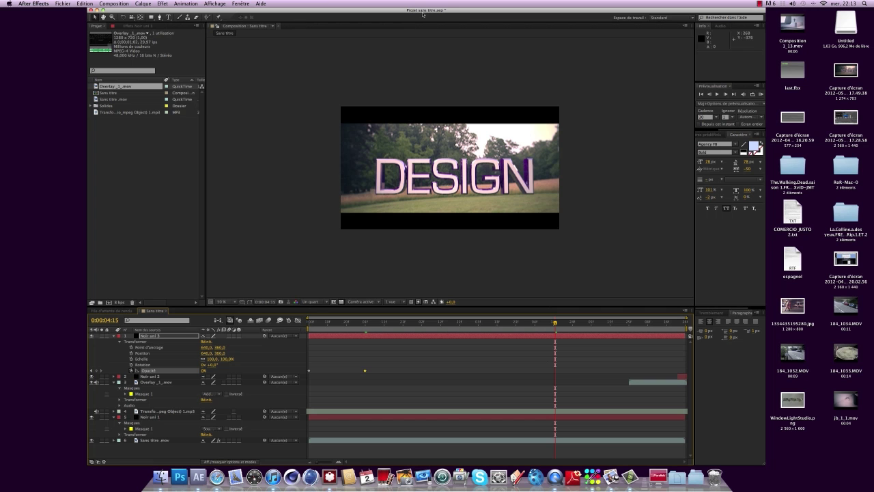
# Open Untitled.mp4 from the Documents folder in QuickTime Player, play the digital camera zoom 2 sound clip and close it.
pyautogui.click(677, 477)
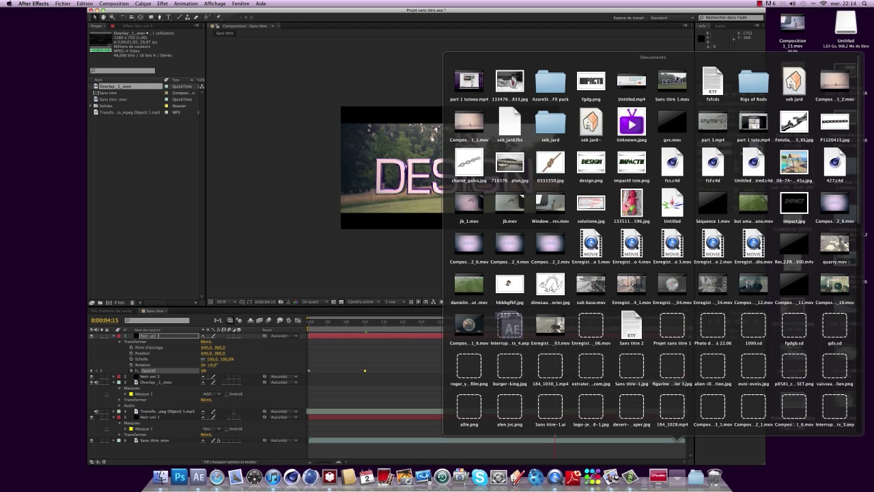
pyautogui.click(632, 83)
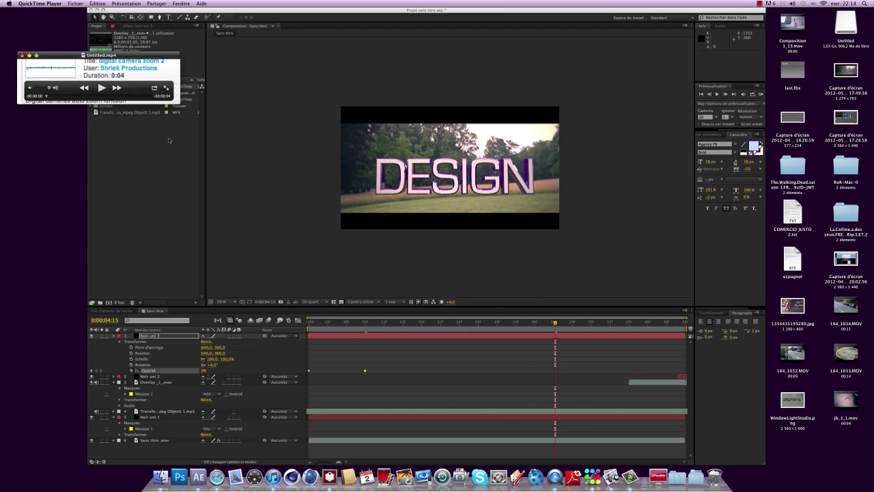
pyautogui.click(101, 88)
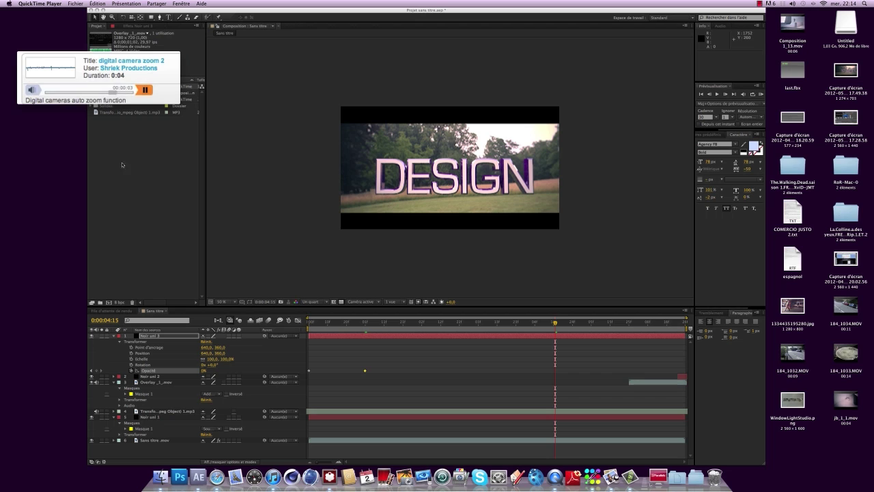
pyautogui.click(21, 56)
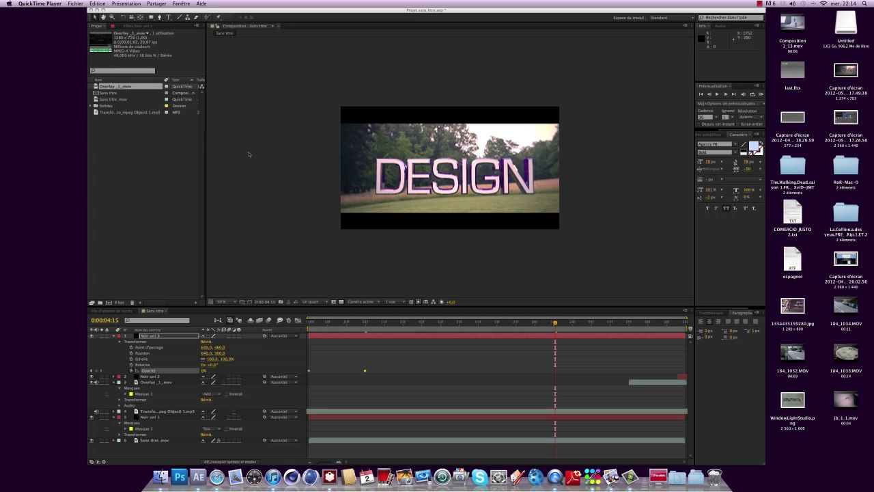
# Return to After Effects and play a RAM preview of the composition from 0:00:00:00.
pyautogui.click(538, 323)
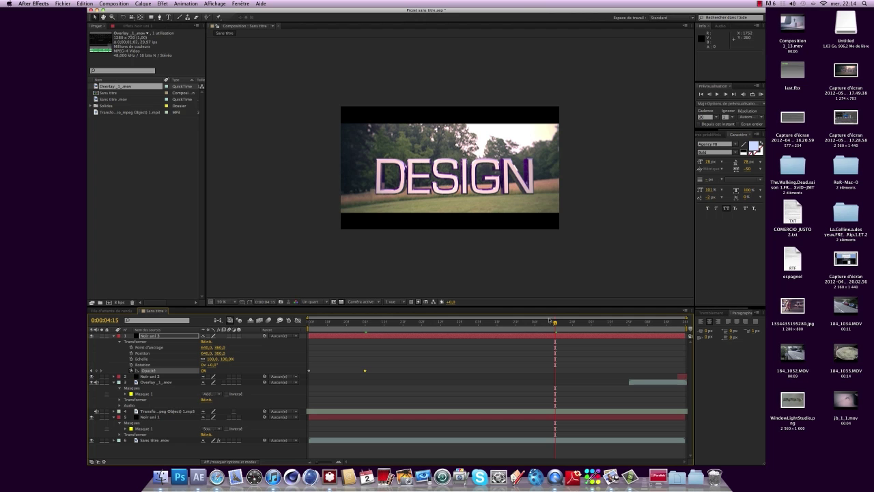
pyautogui.moveTo(556, 326); pyautogui.dragTo(309, 322)
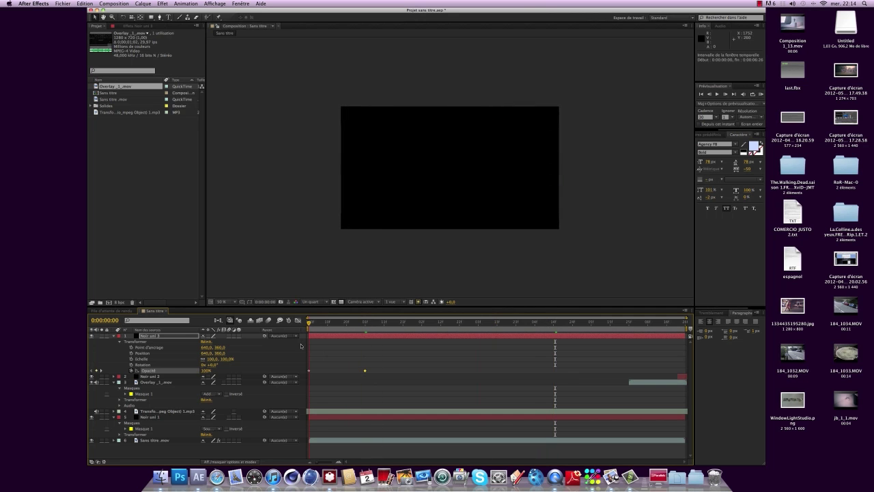
pyautogui.click(114, 3)
pyautogui.moveTo(163, 69)
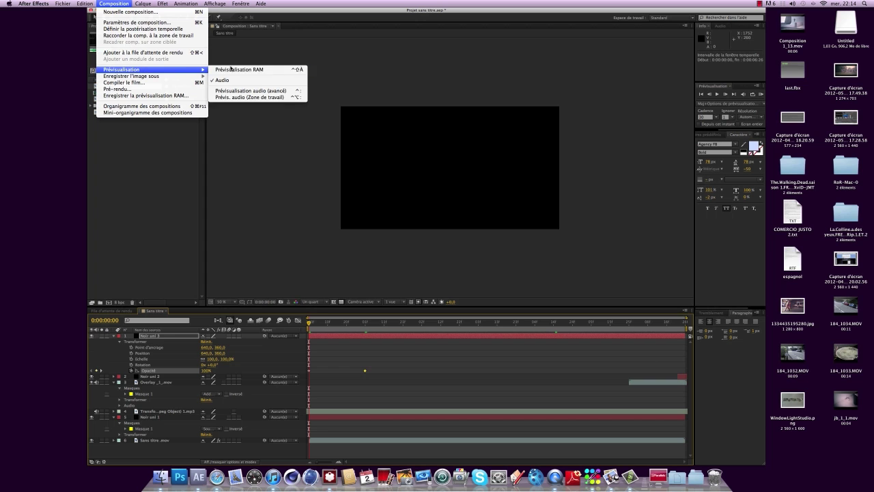
pyautogui.click(230, 69)
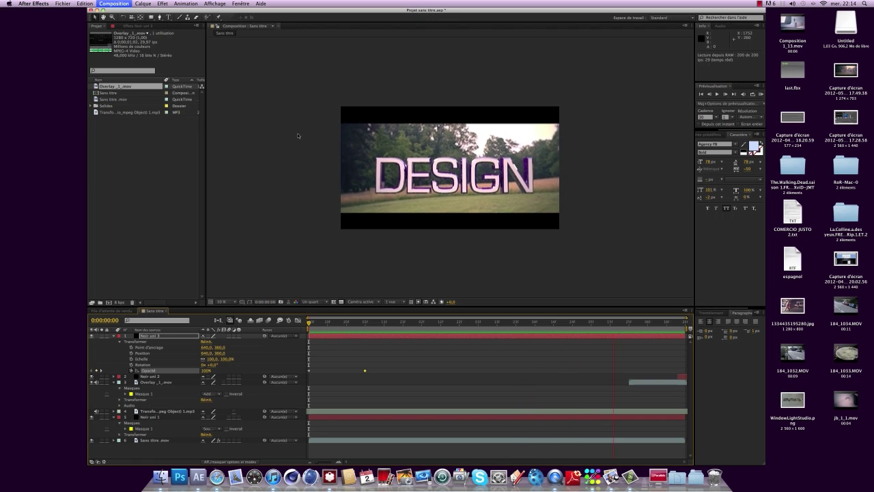
pyautogui.press('space')
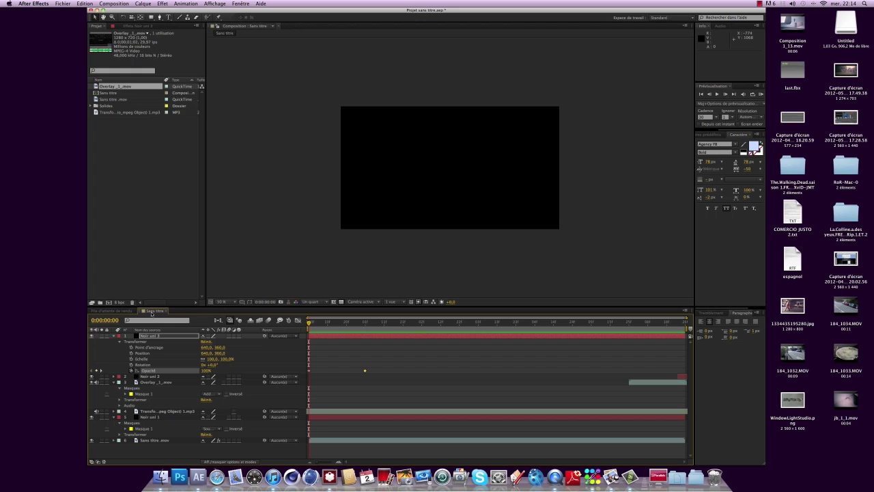
# Add the composition to the render queue and set its QuickTime output module's video codec to H.264.
pyautogui.click(113, 4)
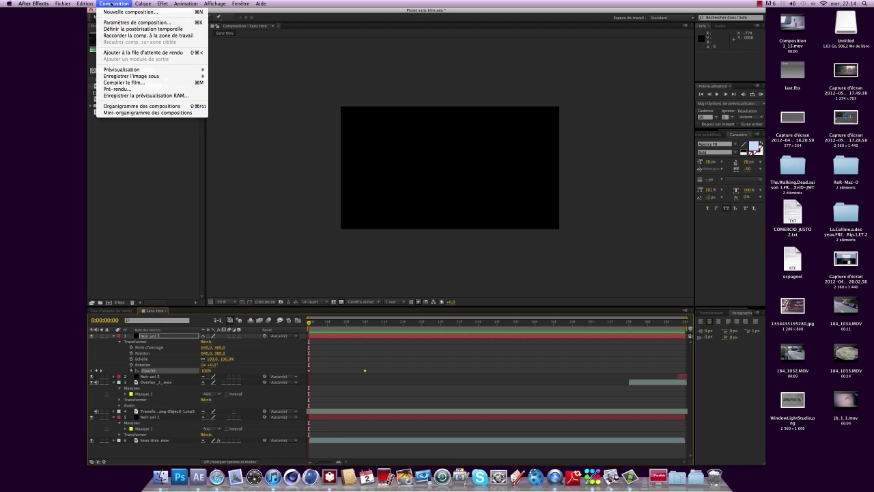
pyautogui.click(137, 52)
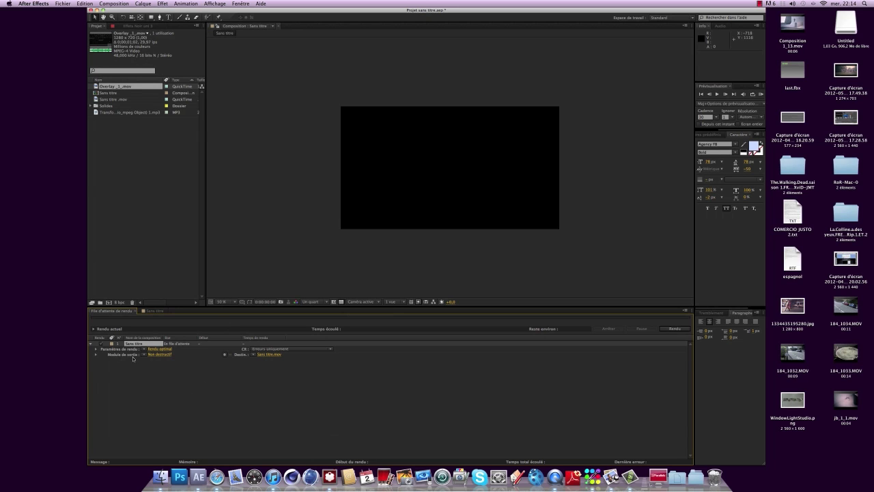
pyautogui.click(159, 354)
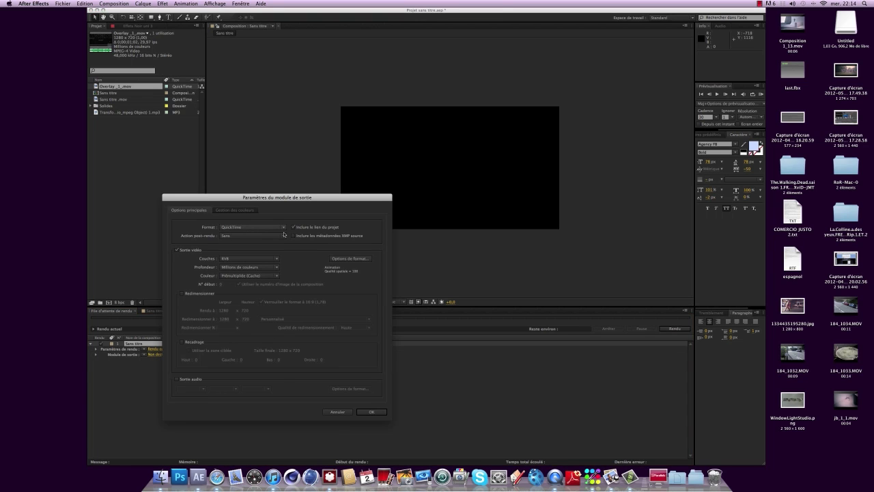
pyautogui.click(240, 228)
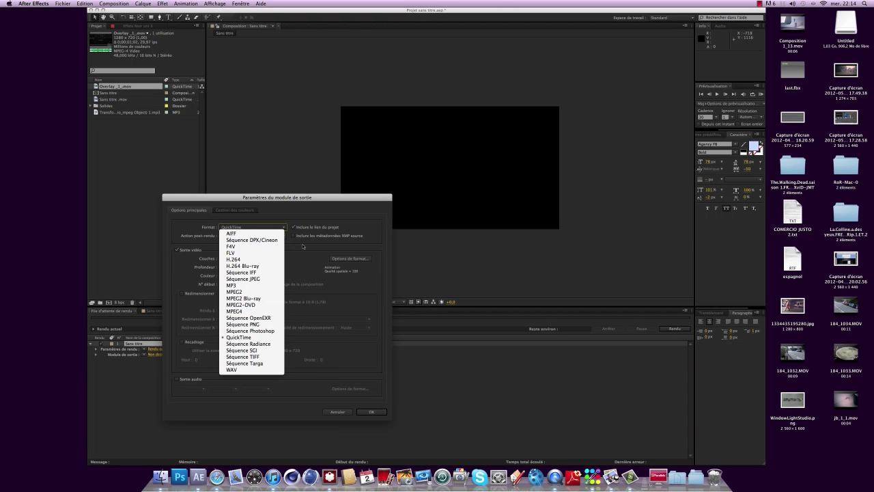
pyautogui.click(261, 225)
pyautogui.click(350, 258)
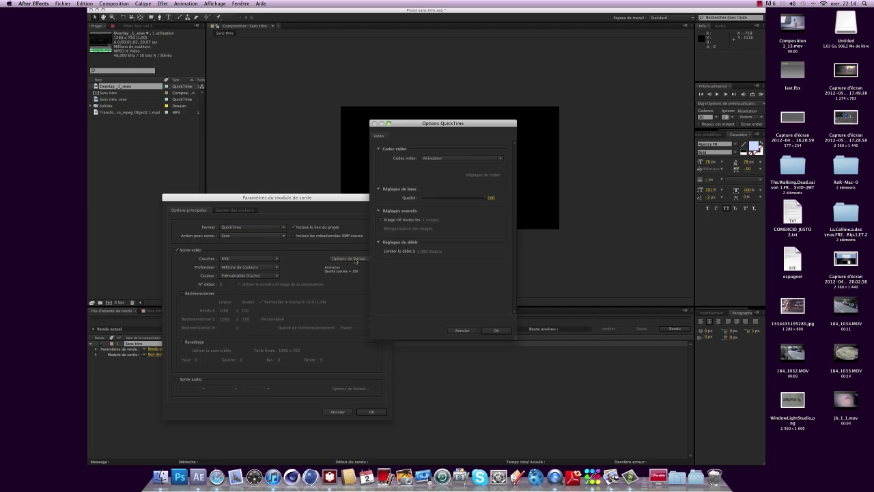
pyautogui.click(432, 158)
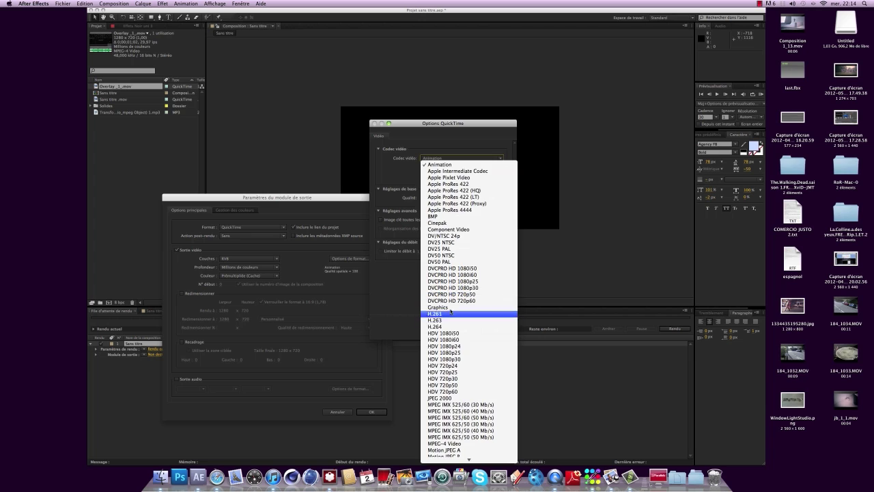
pyautogui.click(451, 330)
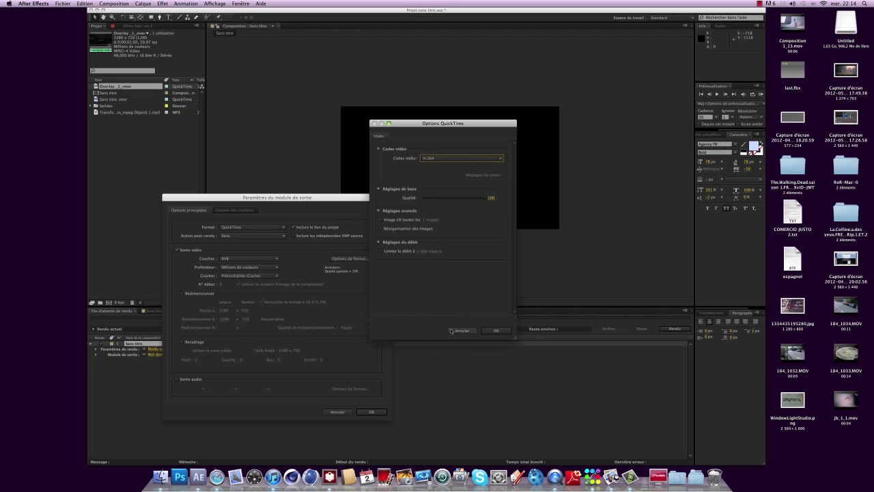
pyautogui.click(497, 330)
# Enable audio output in the output module, confirm the settings and start rendering the composition.
pyautogui.click(178, 379)
pyautogui.click(371, 411)
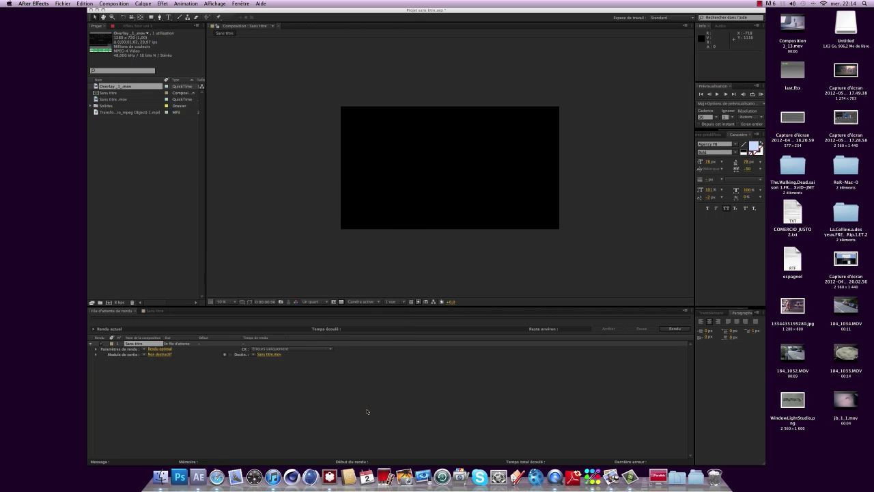
pyautogui.click(673, 328)
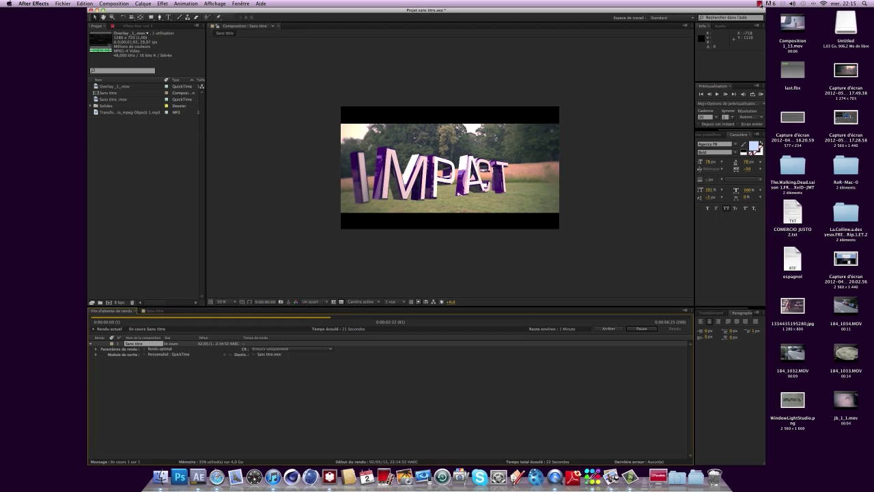
pyautogui.click(759, 4)
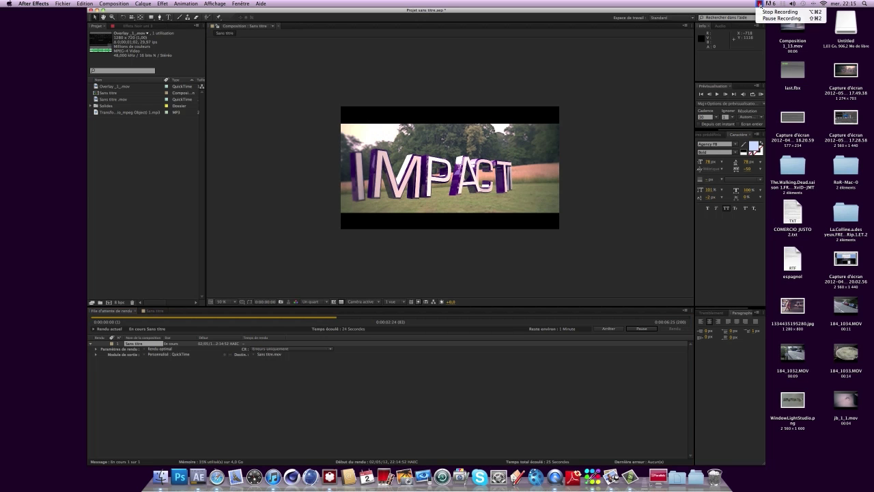
pyautogui.click(775, 12)
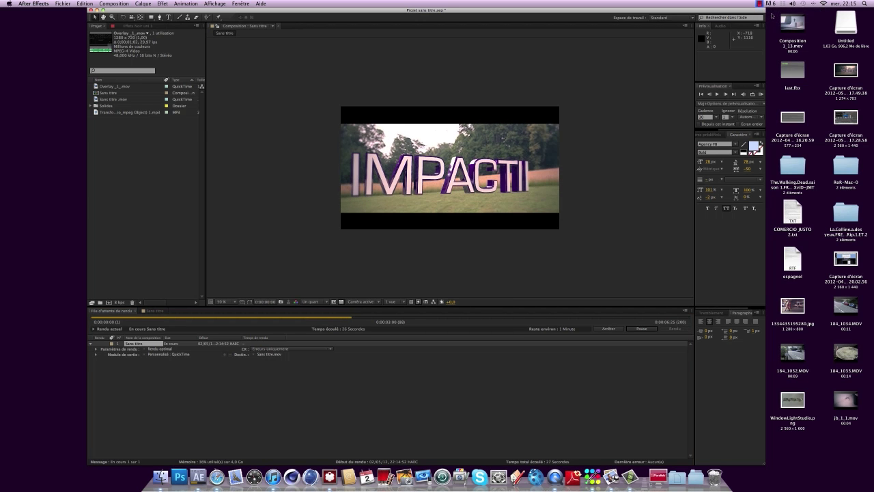